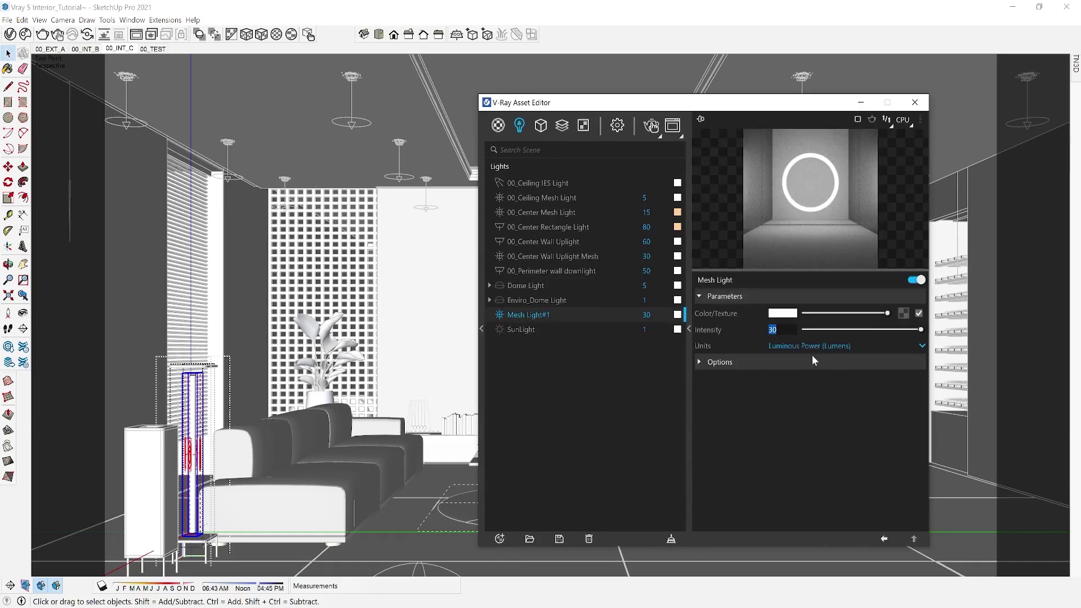
Set Mesh Light#1 intensity to 1050 and select the wine rack object.
text(1050)
key(Return)
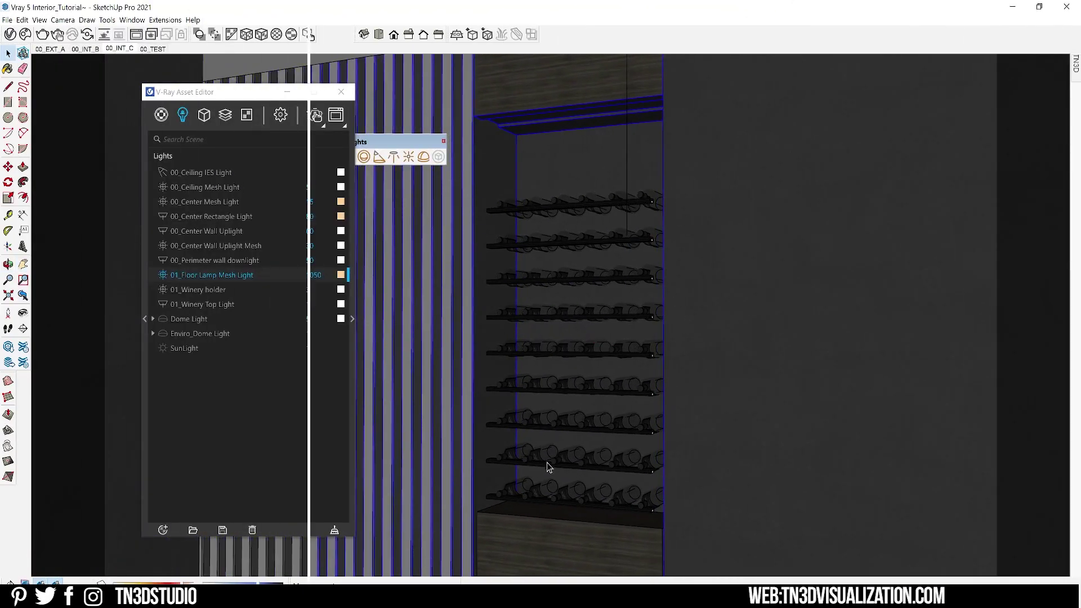
click(546, 461)
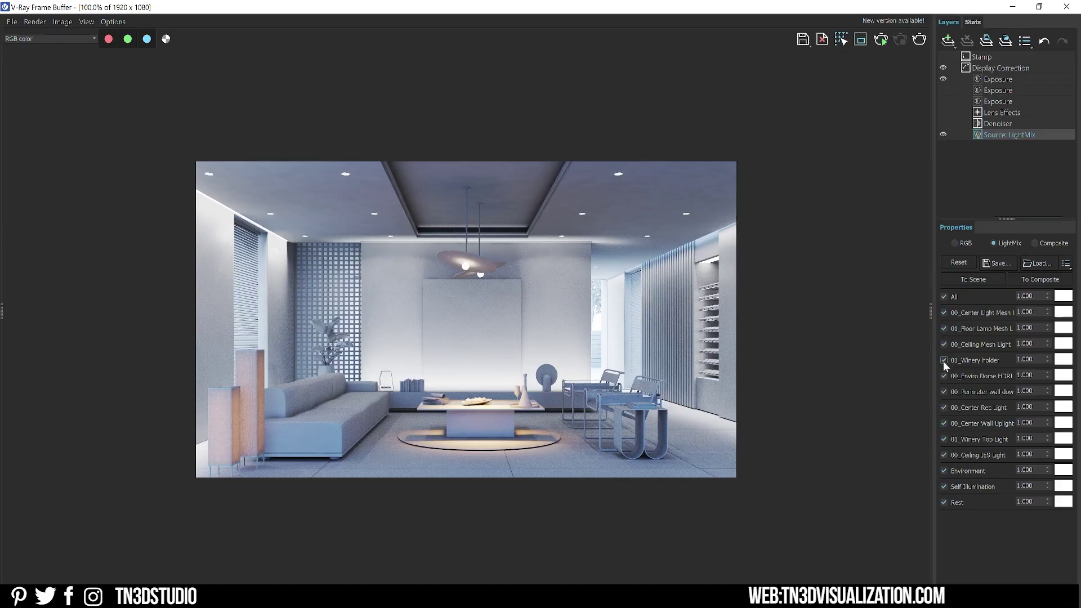
click(943, 376)
click(944, 376)
click(944, 391)
click(944, 391)
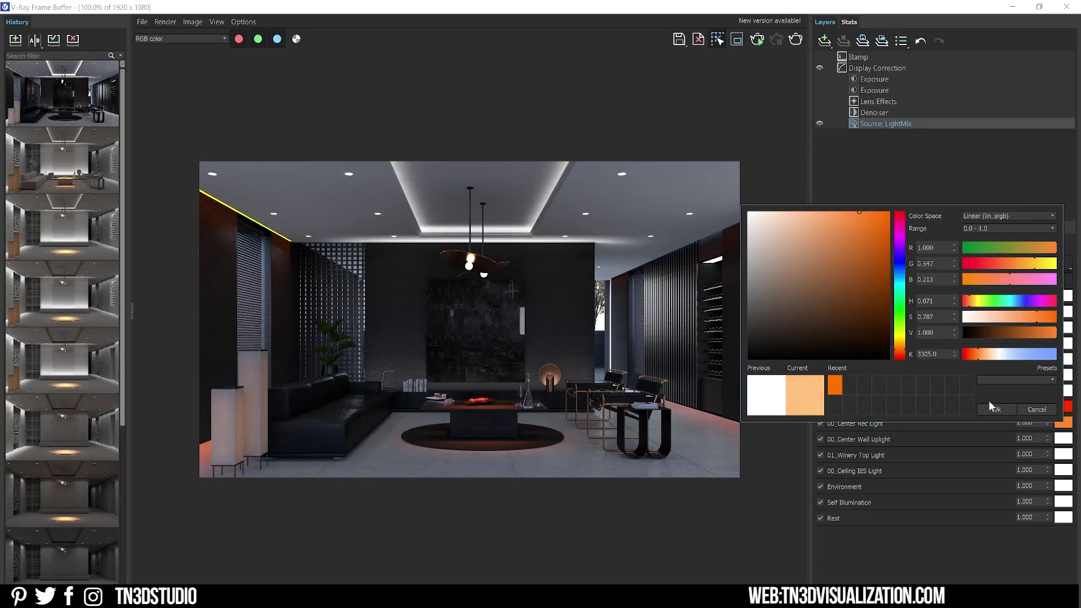
click(989, 406)
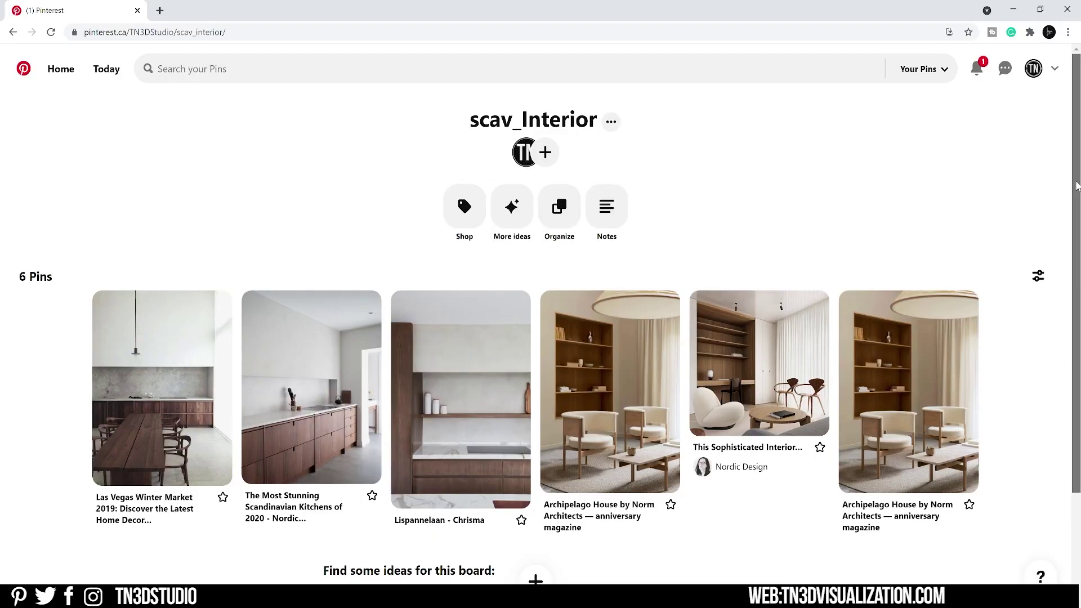
Browse More ideas for the scav_Interior board and open the black oak office desk pin.
scroll(540, 315, down, 2)
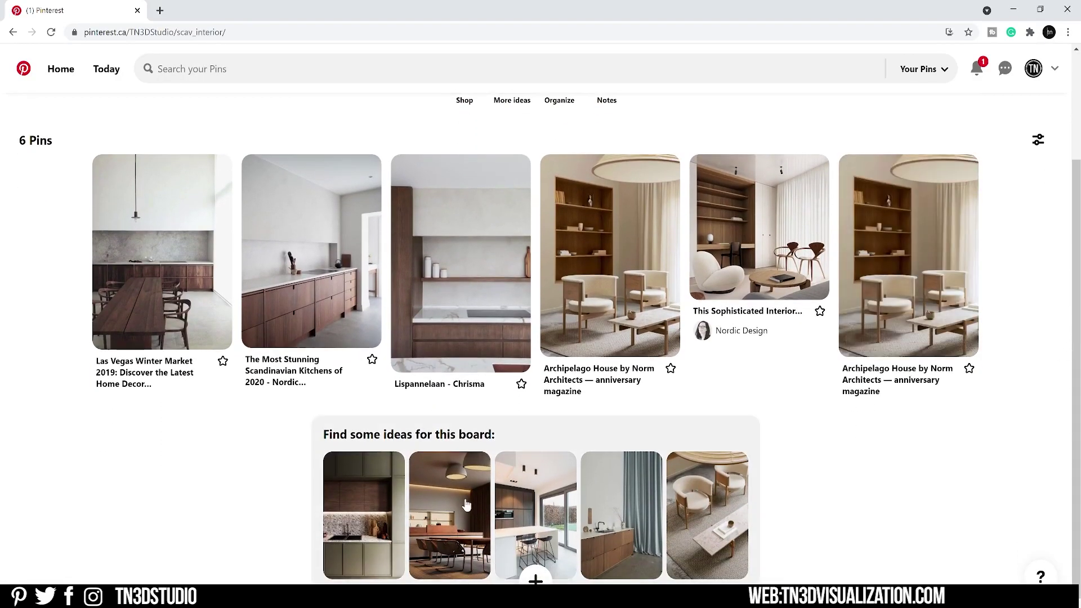
click(457, 481)
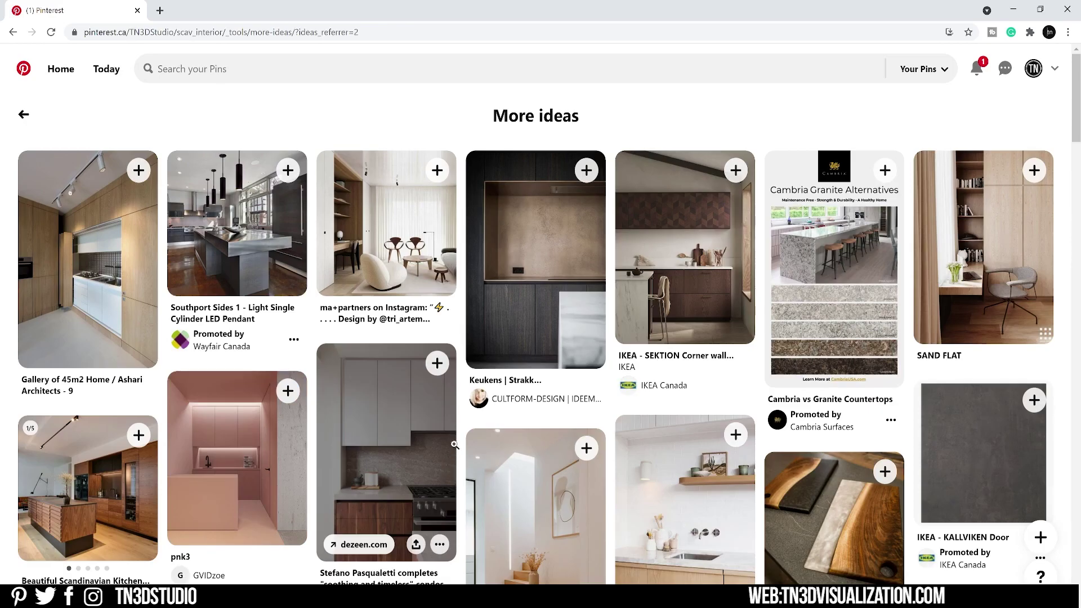
scroll(456, 424, down, 8)
scroll(456, 424, down, 3)
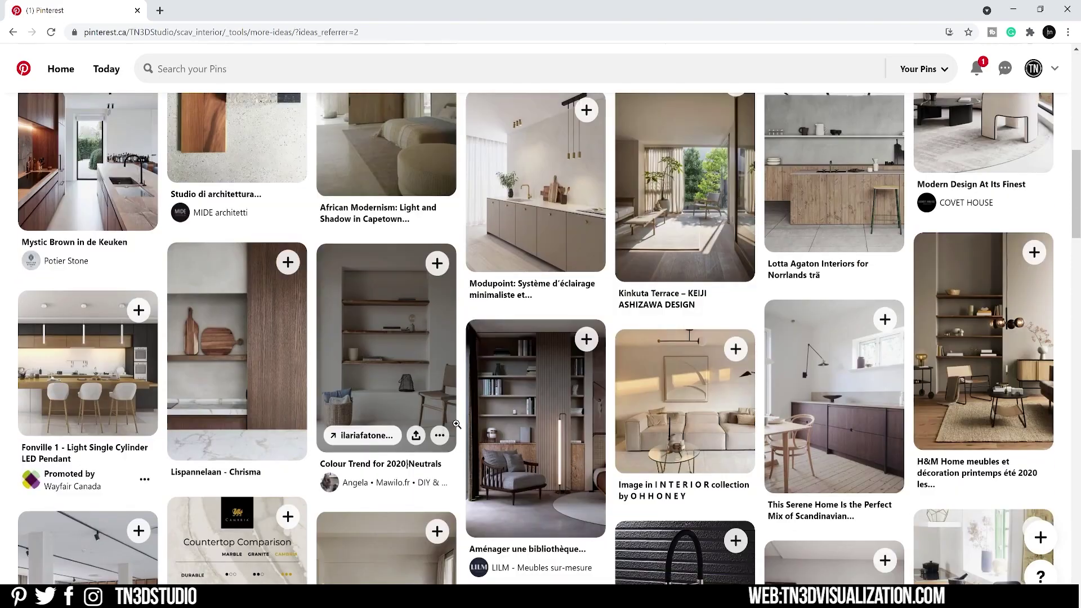
scroll(536, 424, down, 7)
click(537, 424)
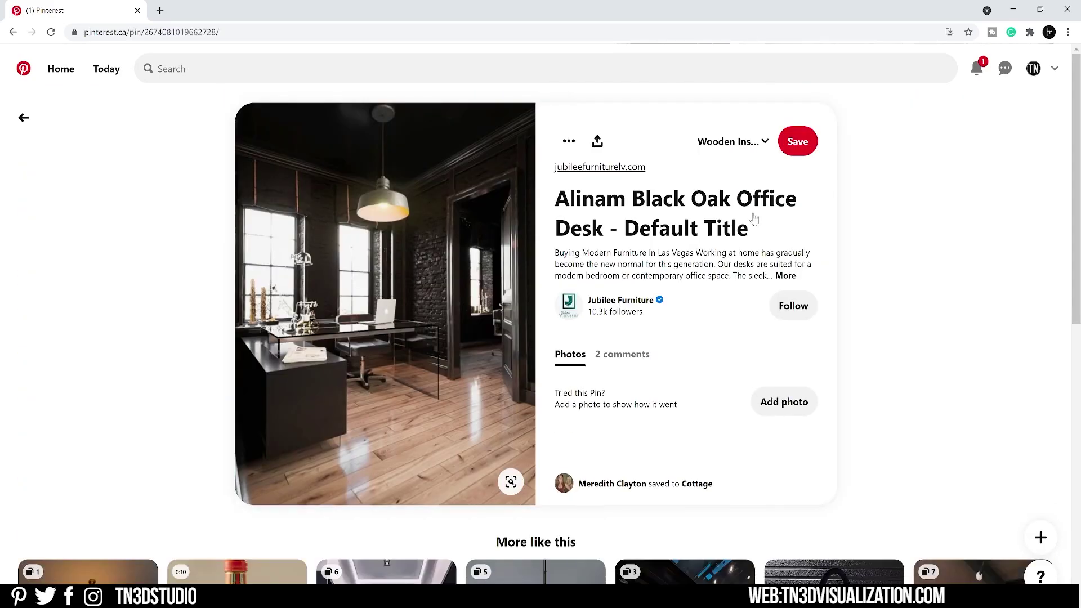
scroll(866, 175, down, 2)
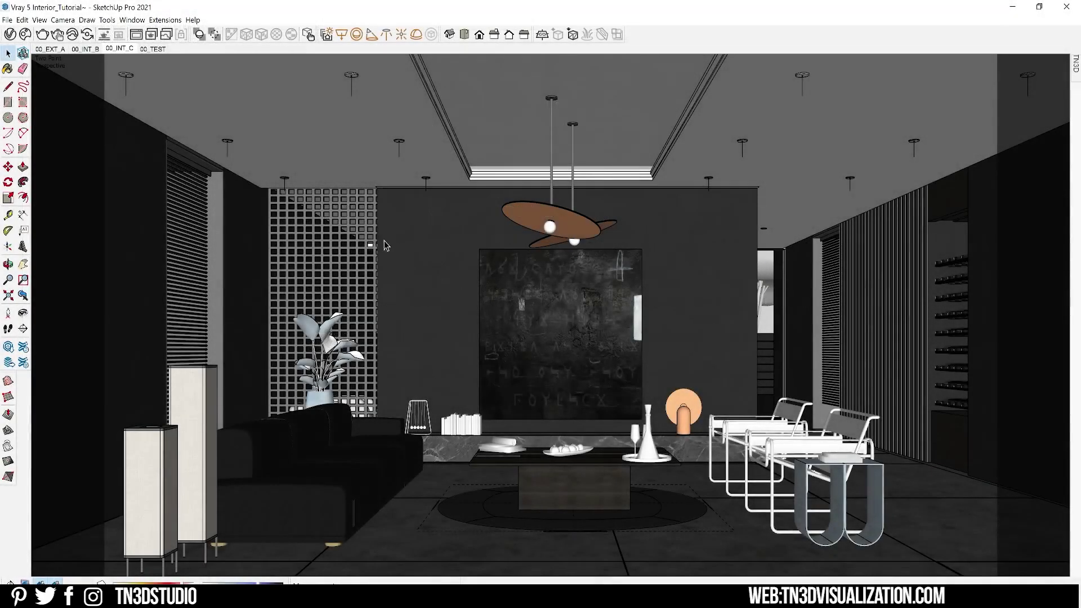
Switch to the 00_TEST scene and enable Material Override in the V-Ray render settings.
click(157, 50)
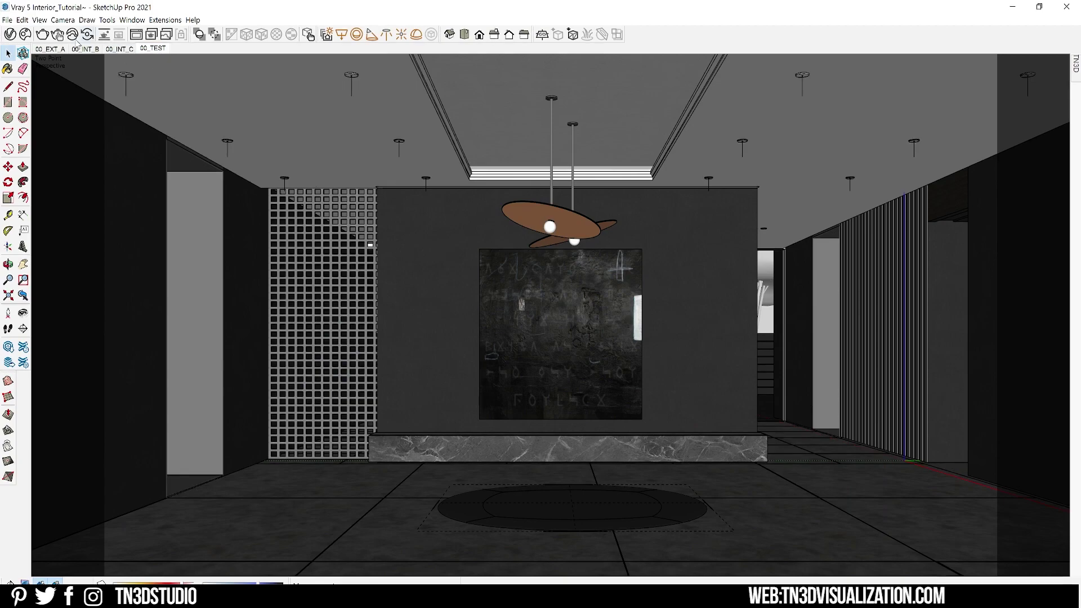
click(9, 34)
click(198, 109)
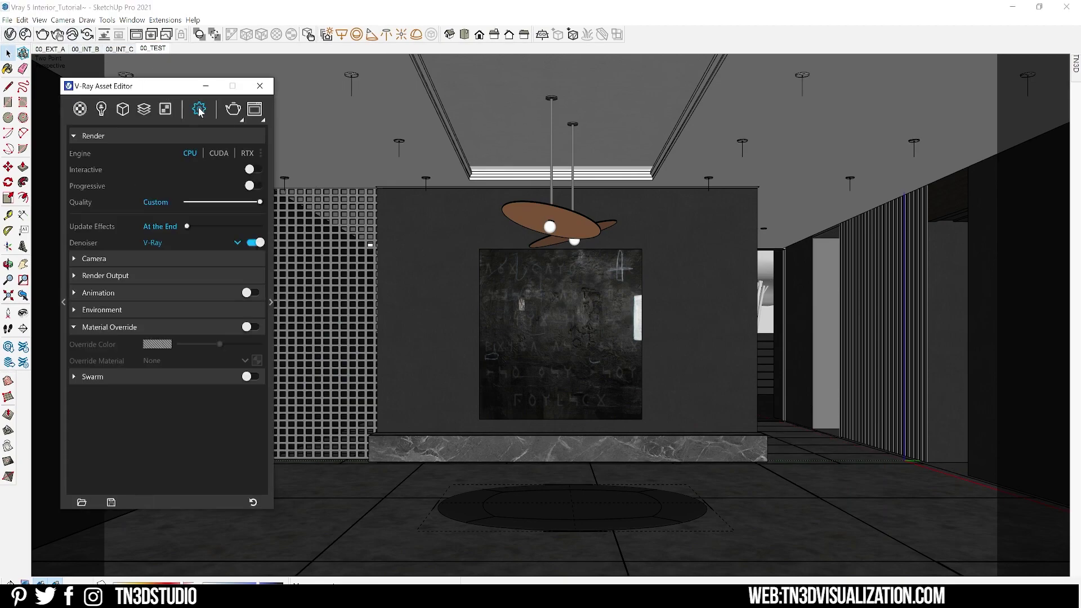
click(247, 328)
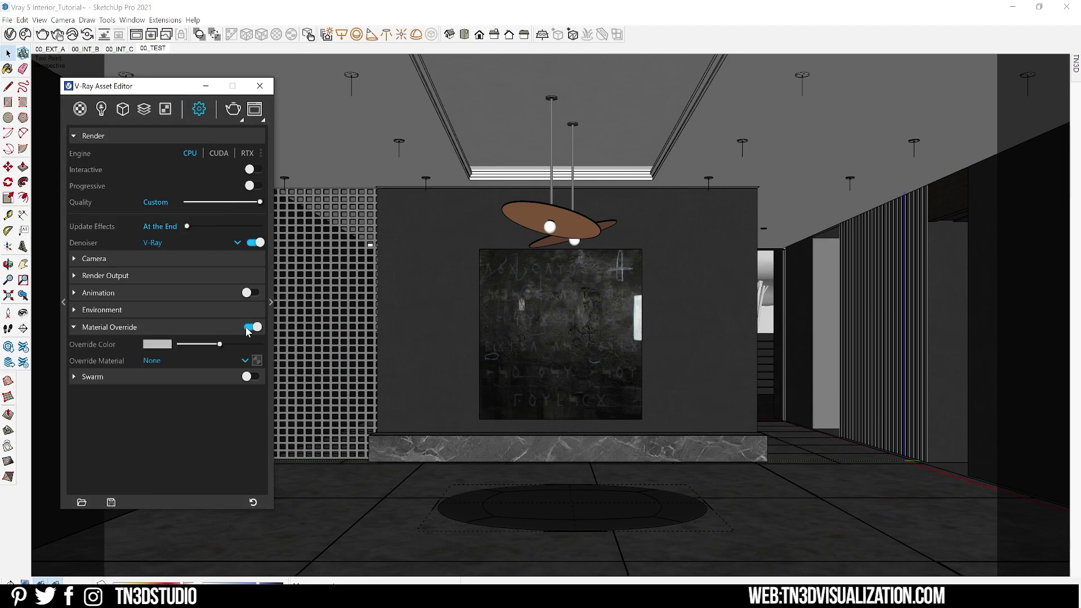
Sample the right wall's material and view its properties.
click(776, 303)
key(b)
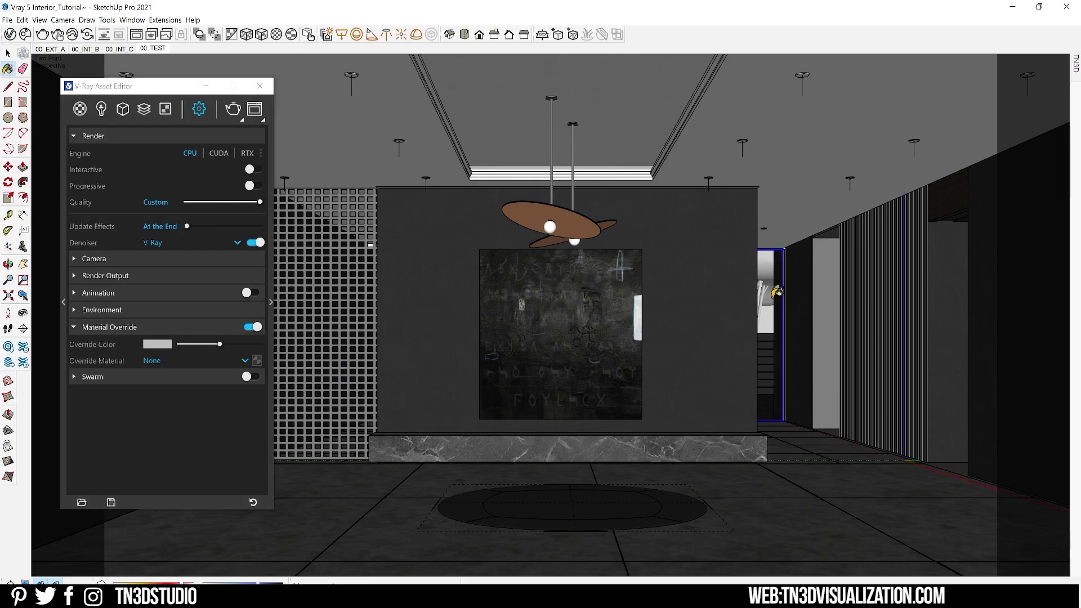
alt+click(765, 271)
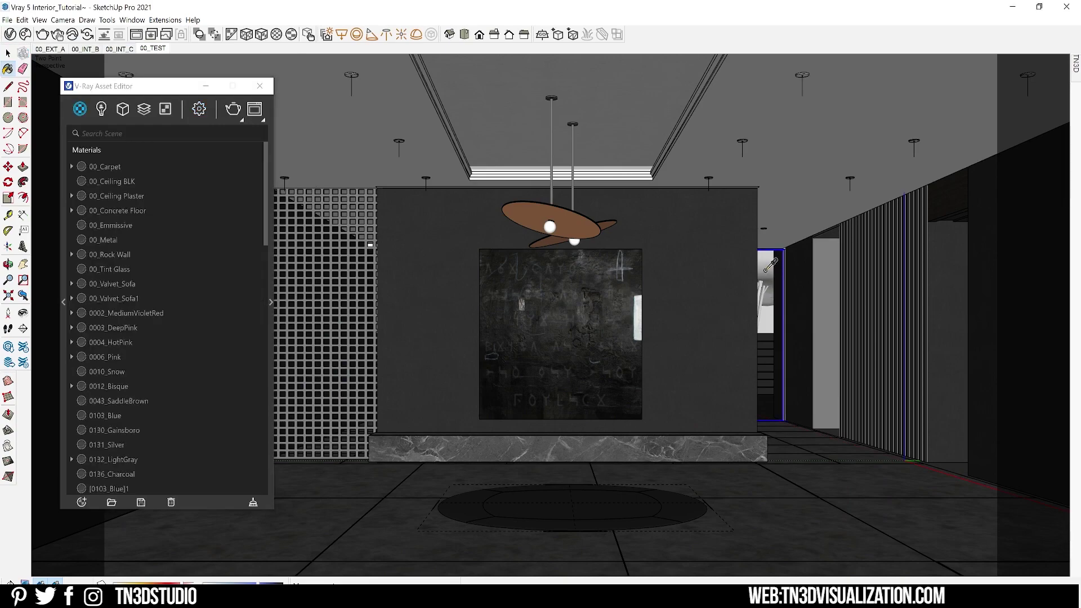
click(268, 260)
scroll(426, 338, down, 2)
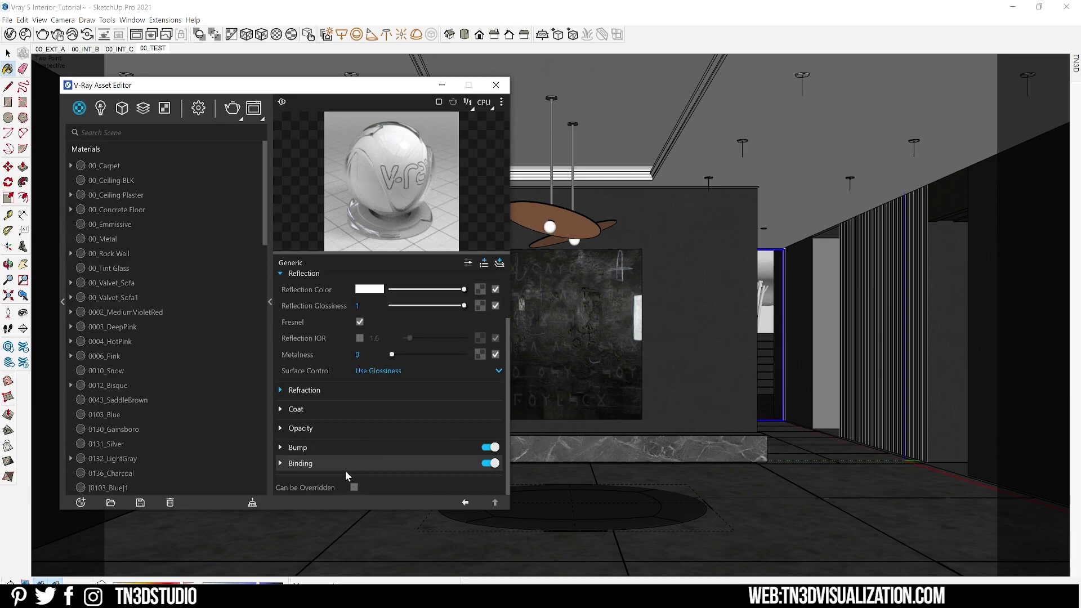
Set the render engine to CUDA with Interactive on, and show the render output options.
click(197, 109)
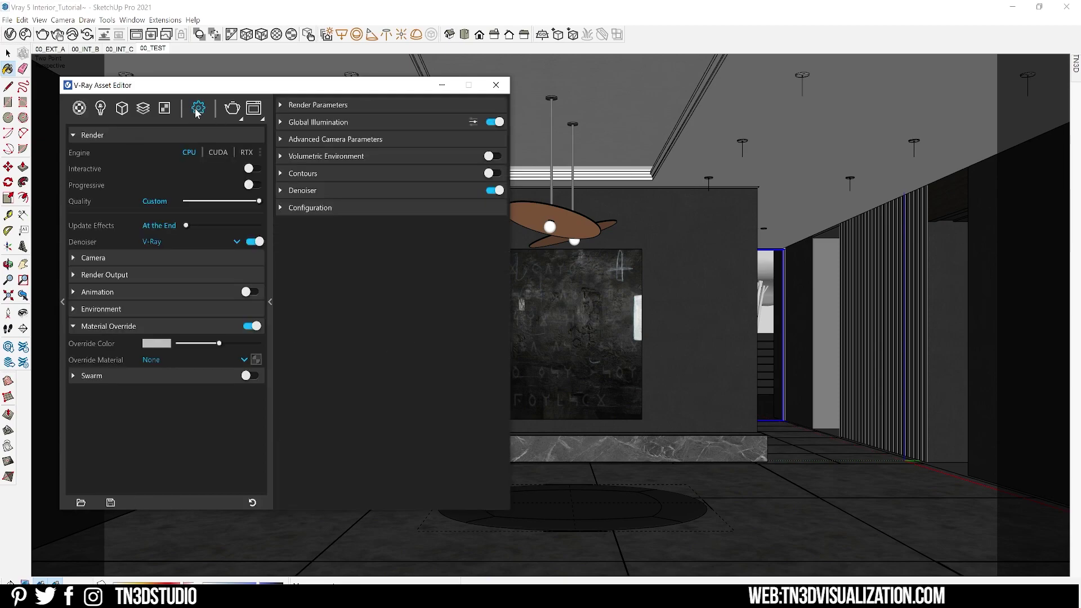
click(218, 152)
click(251, 168)
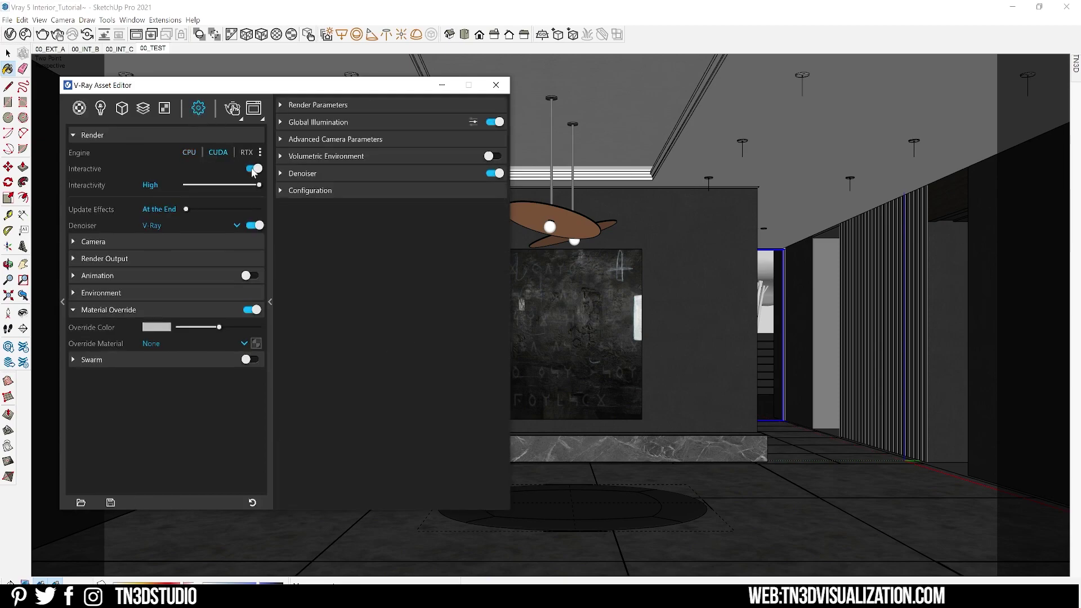
click(134, 257)
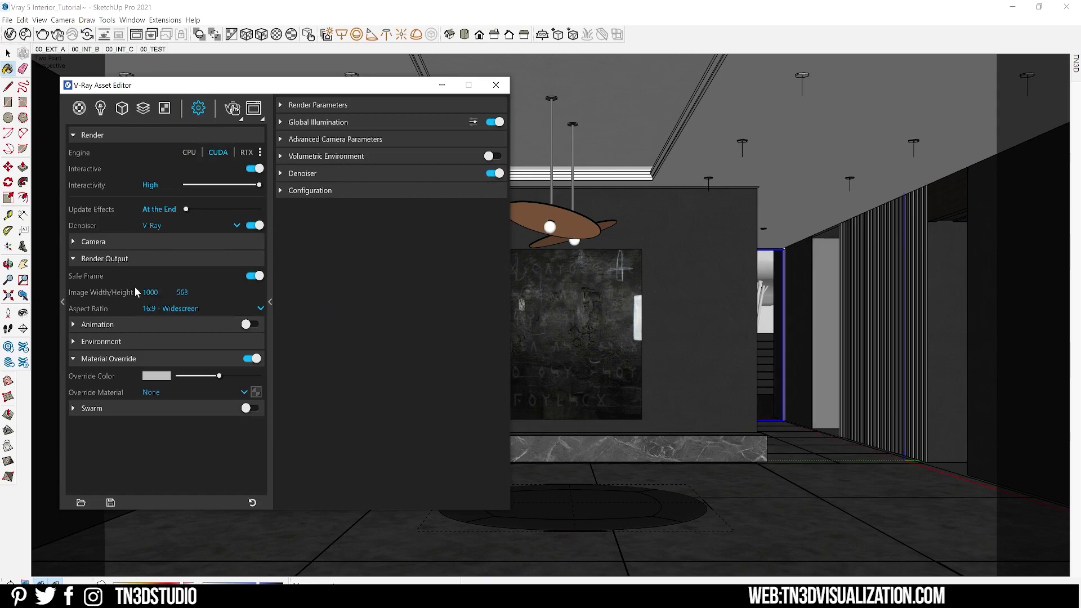
click(131, 259)
click(132, 258)
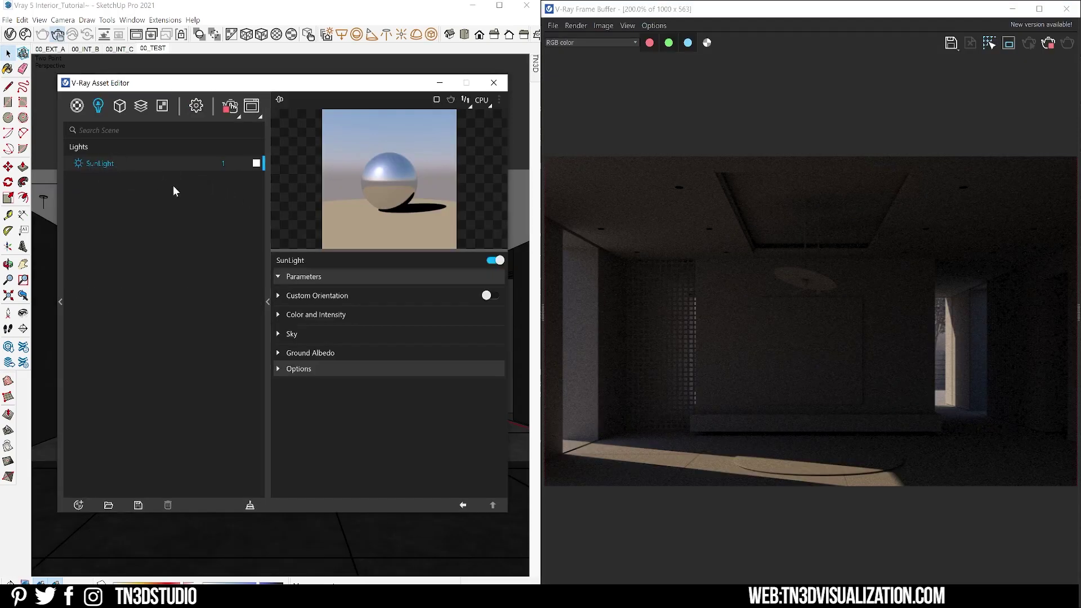
Enable custom sun orientation with horizontal angle 180 and vertical angle 50.
click(494, 295)
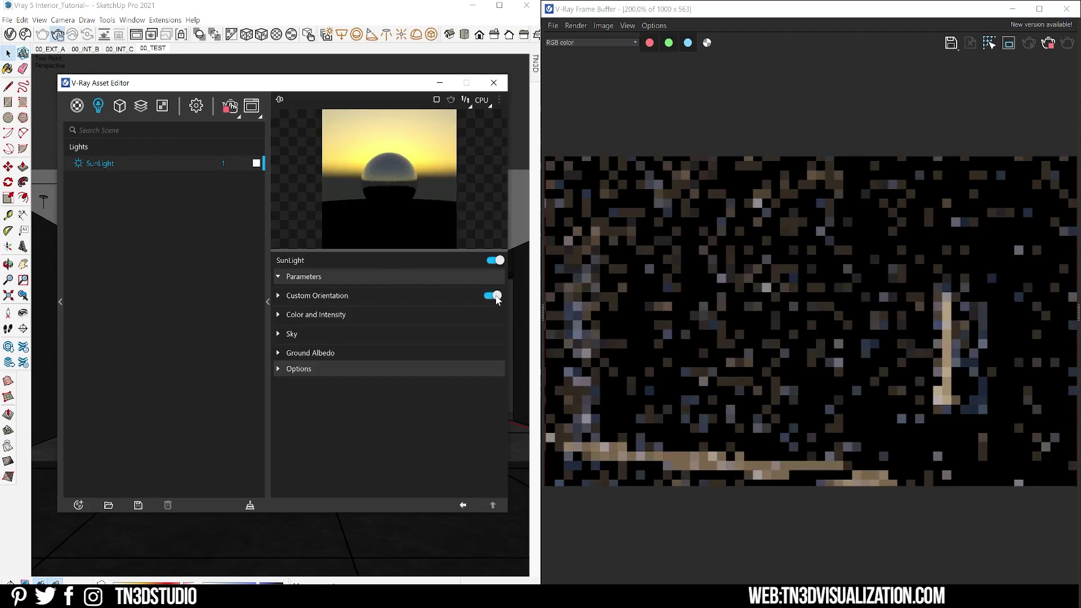
click(323, 297)
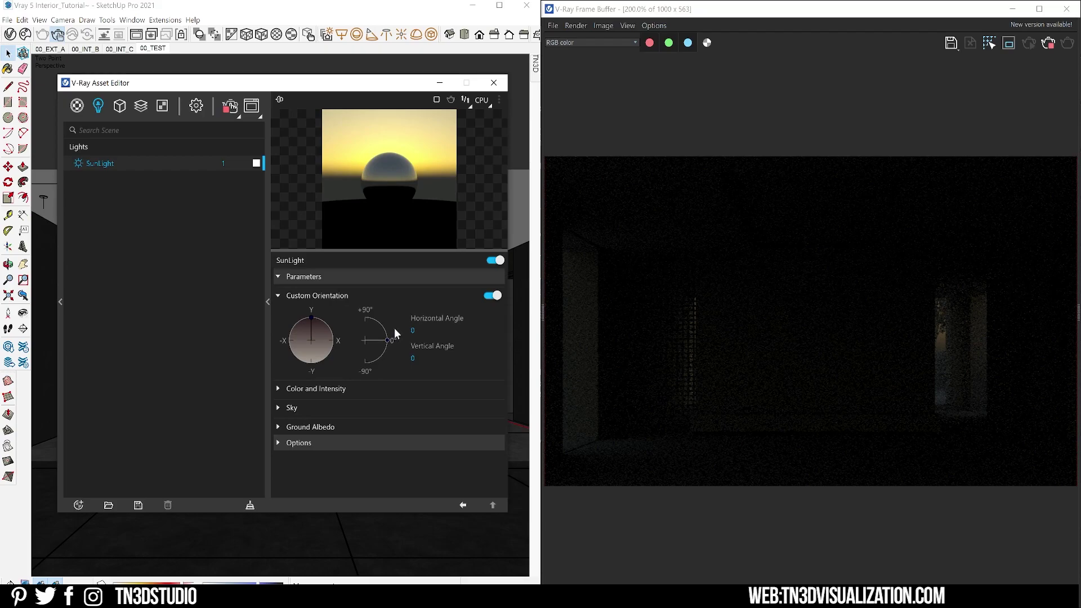
drag(388, 340, 382, 326)
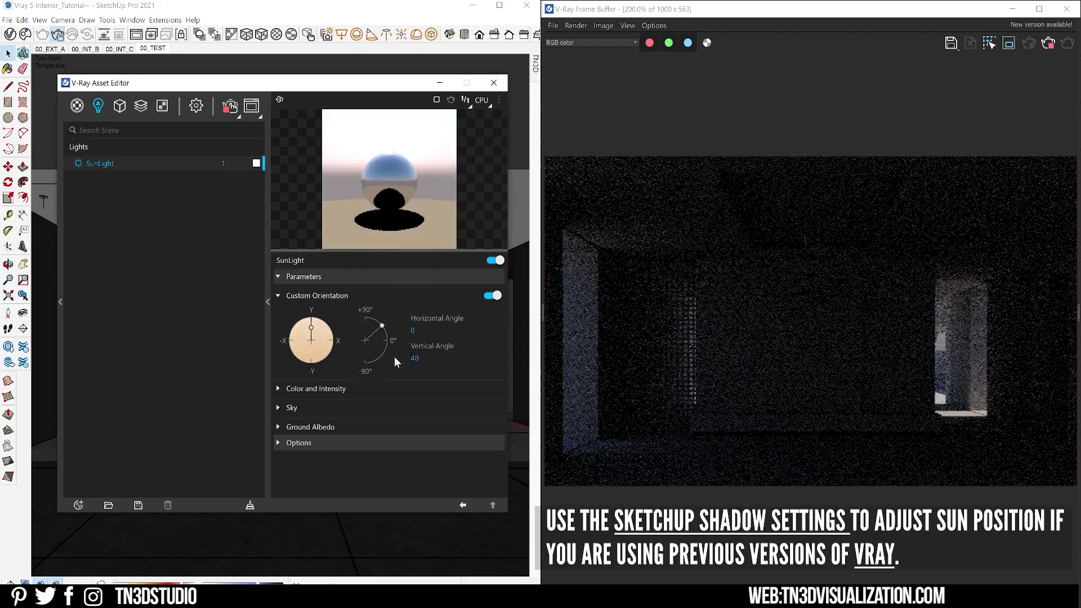
drag(318, 334, 331, 349)
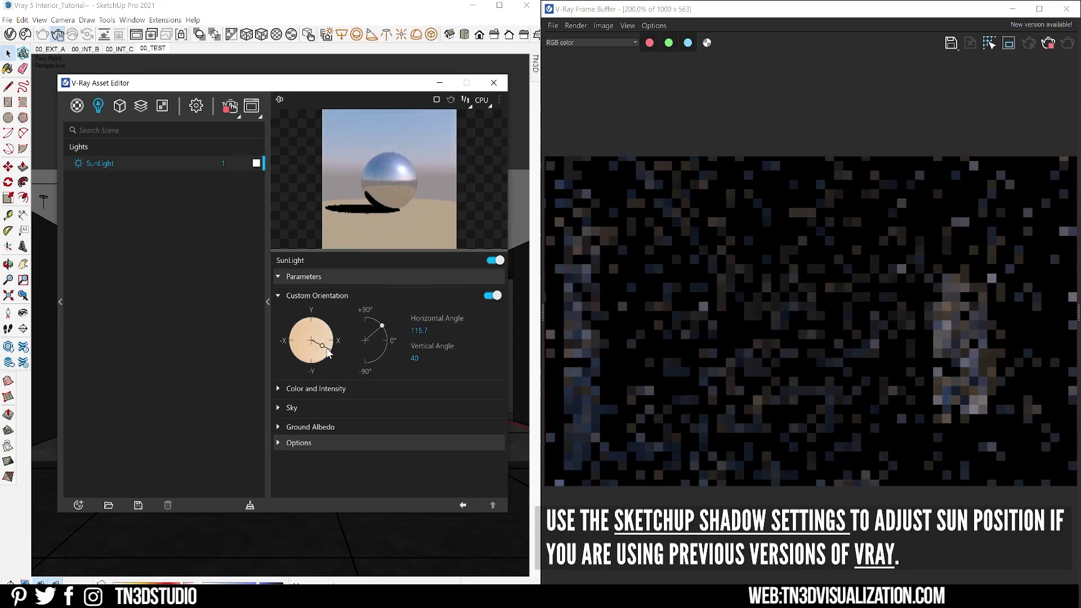
double_click(419, 330)
text(18)
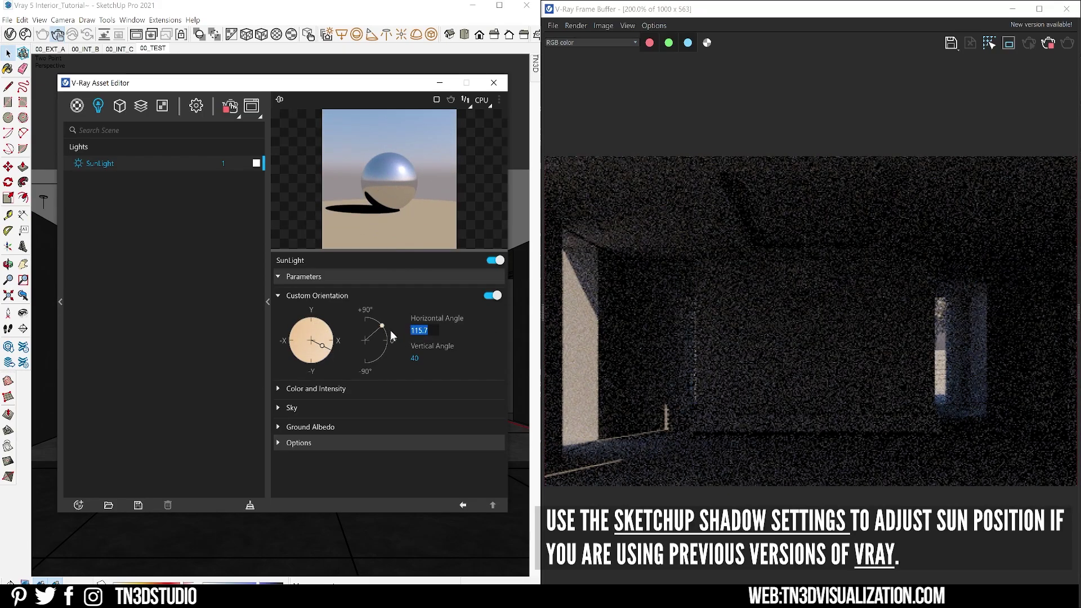
text(0)
key(Tab)
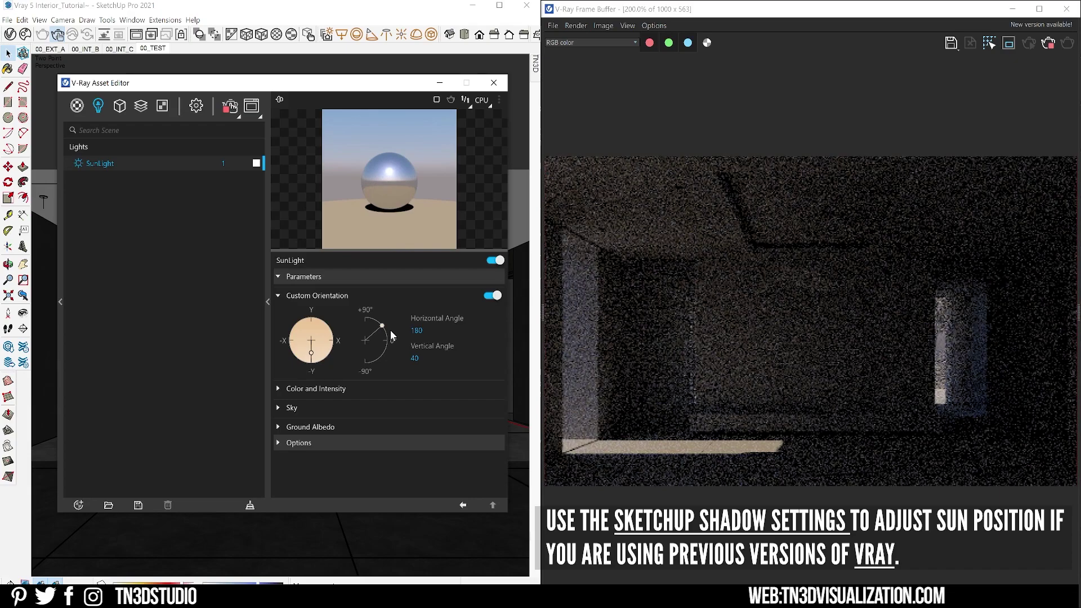
text(50)
key(Return)
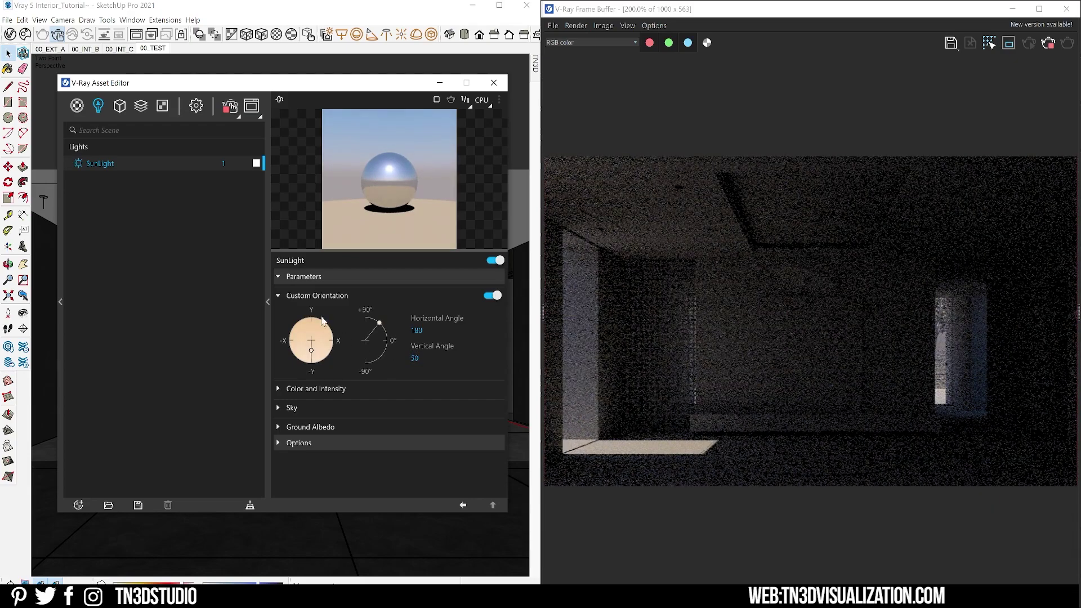
Switch the sun's colour mode to Override.
click(279, 296)
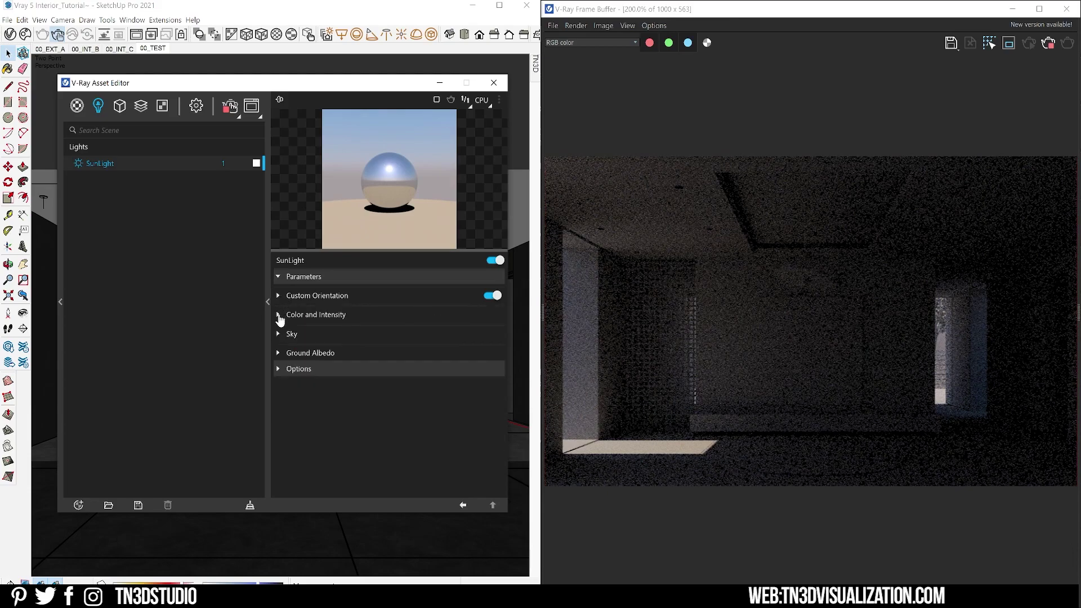
click(279, 314)
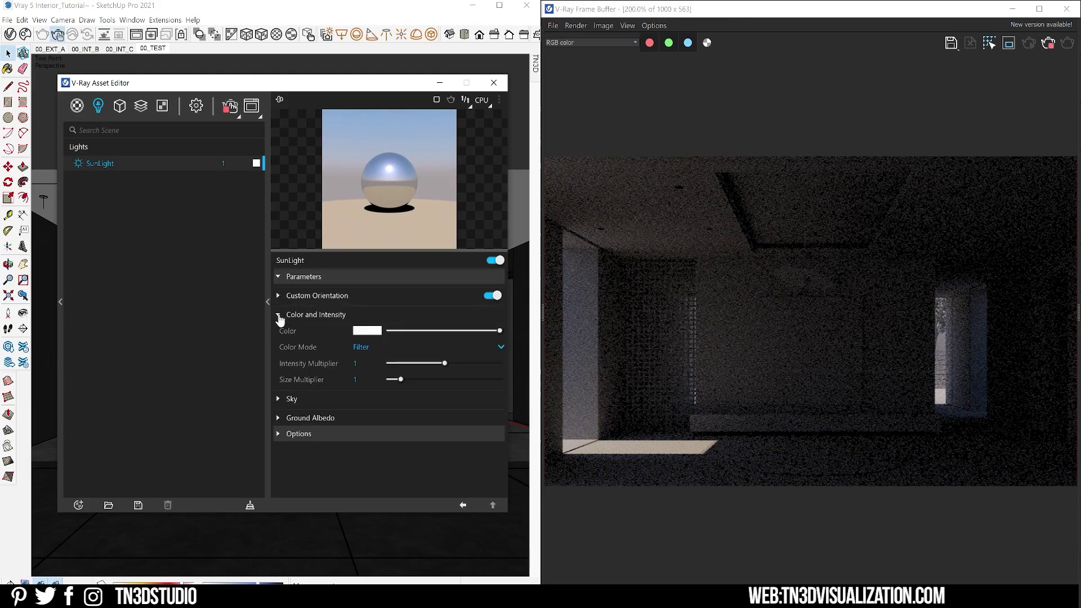
click(361, 348)
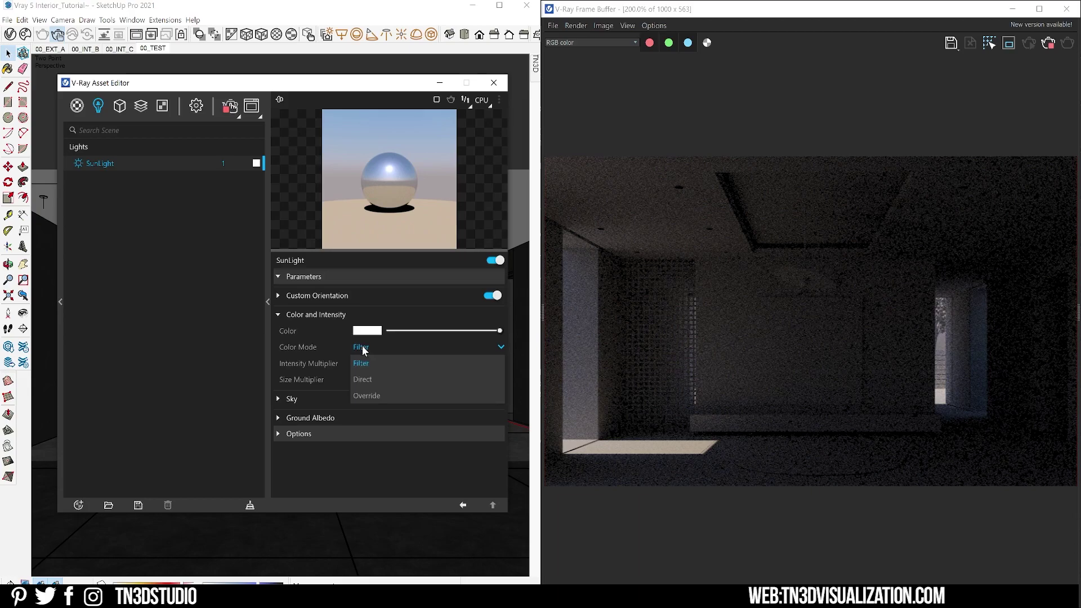
click(370, 394)
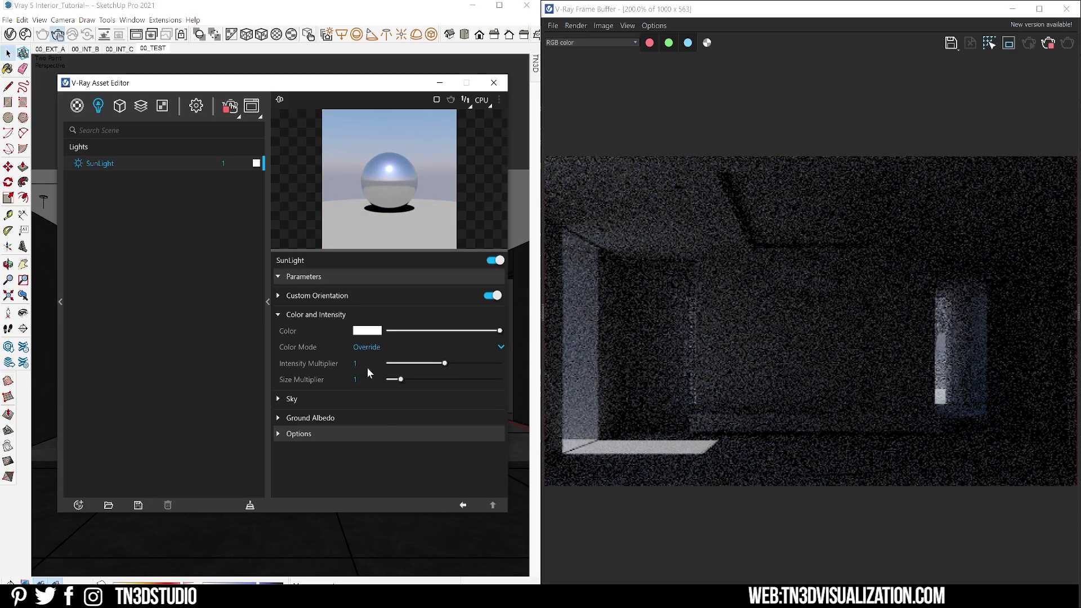
Set the sun's size multiplier to 5 and expand the sky settings.
click(355, 363)
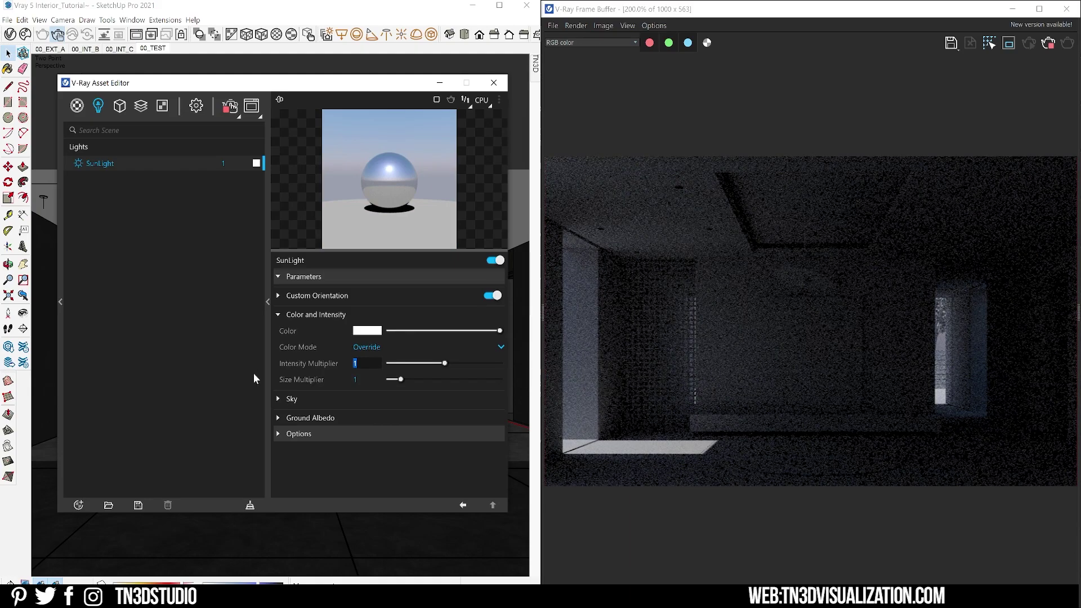
click(363, 379)
text(5)
key(Return)
click(292, 398)
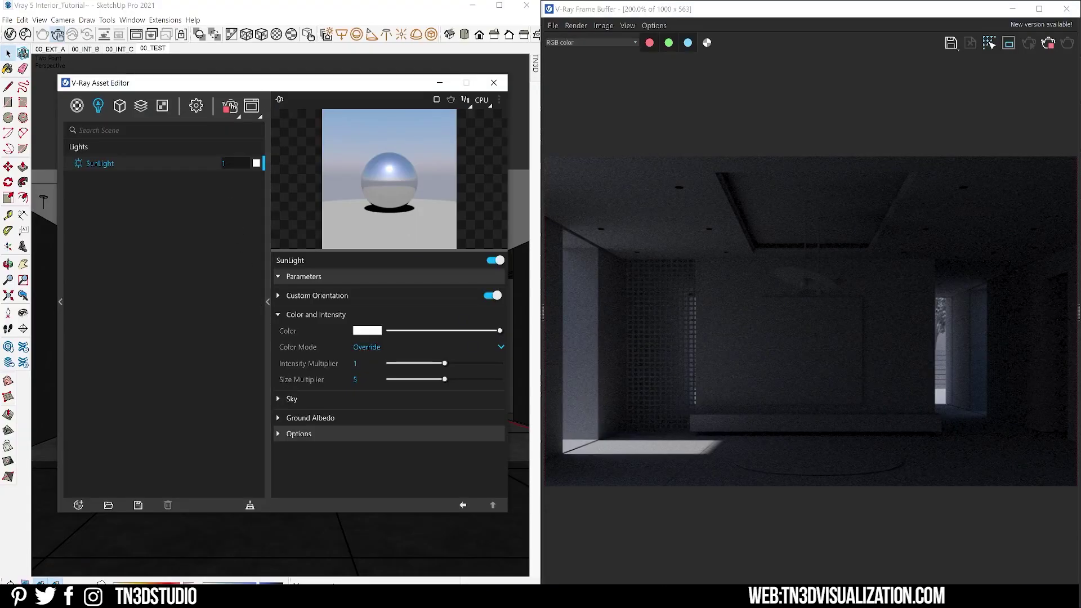
Turn off the environment background and copy the Environment Texture.
click(197, 107)
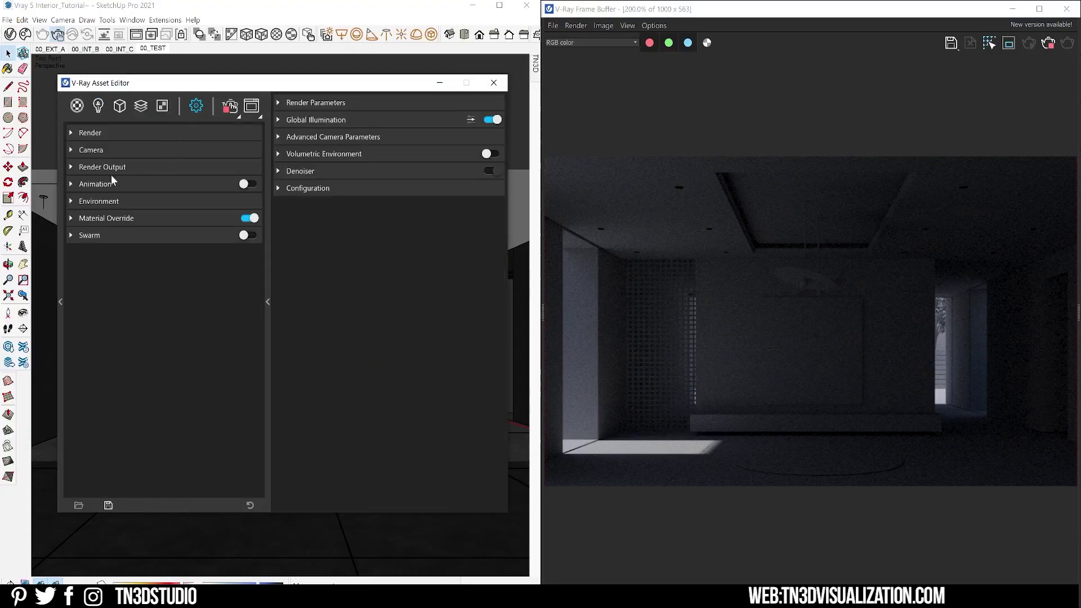
click(97, 201)
click(254, 218)
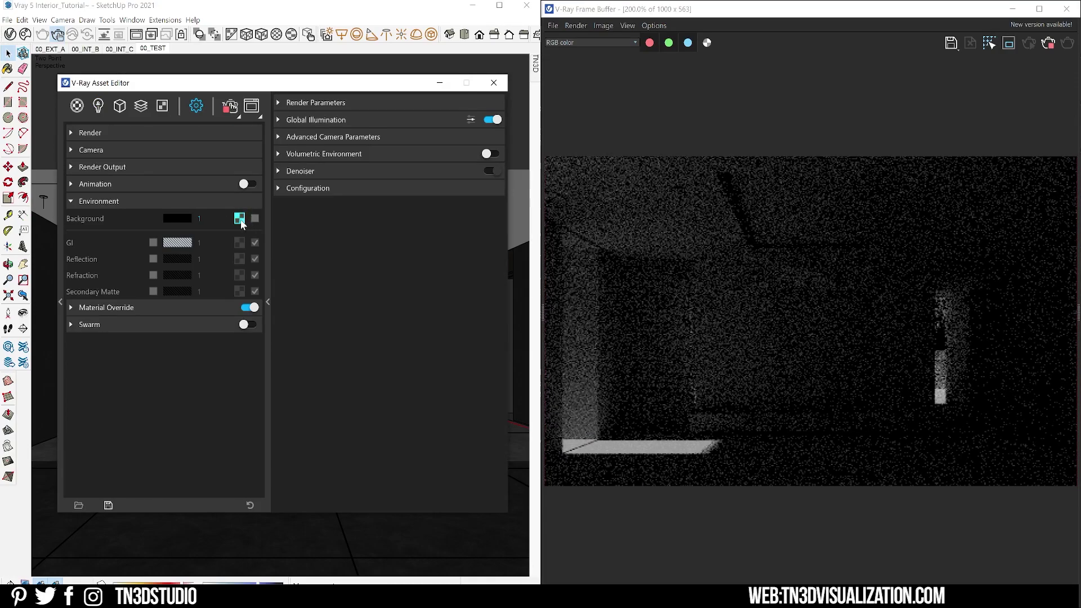
click(163, 106)
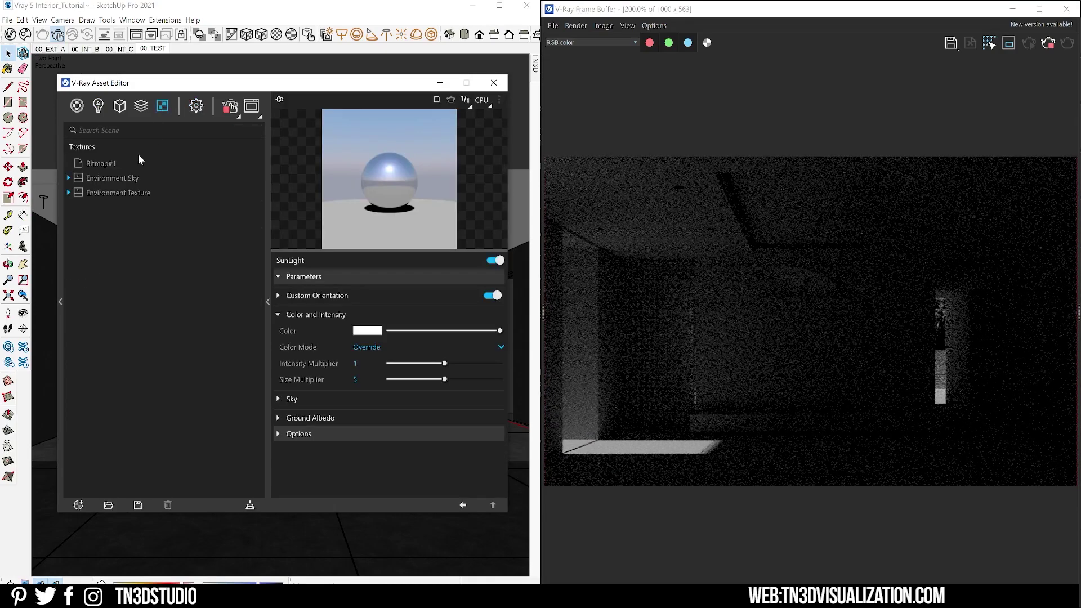
click(113, 191)
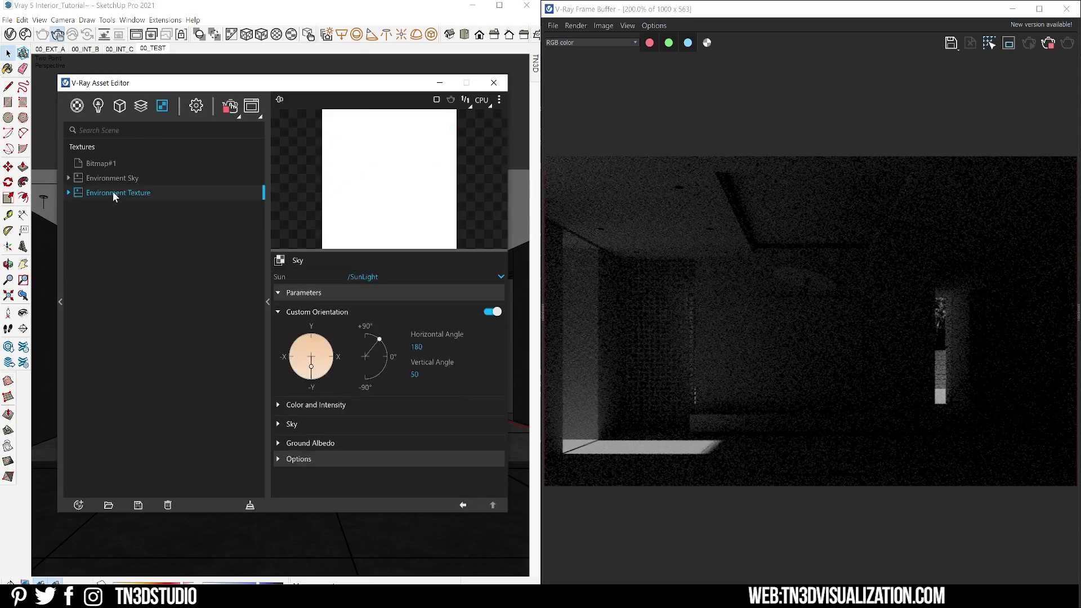
right_click(112, 192)
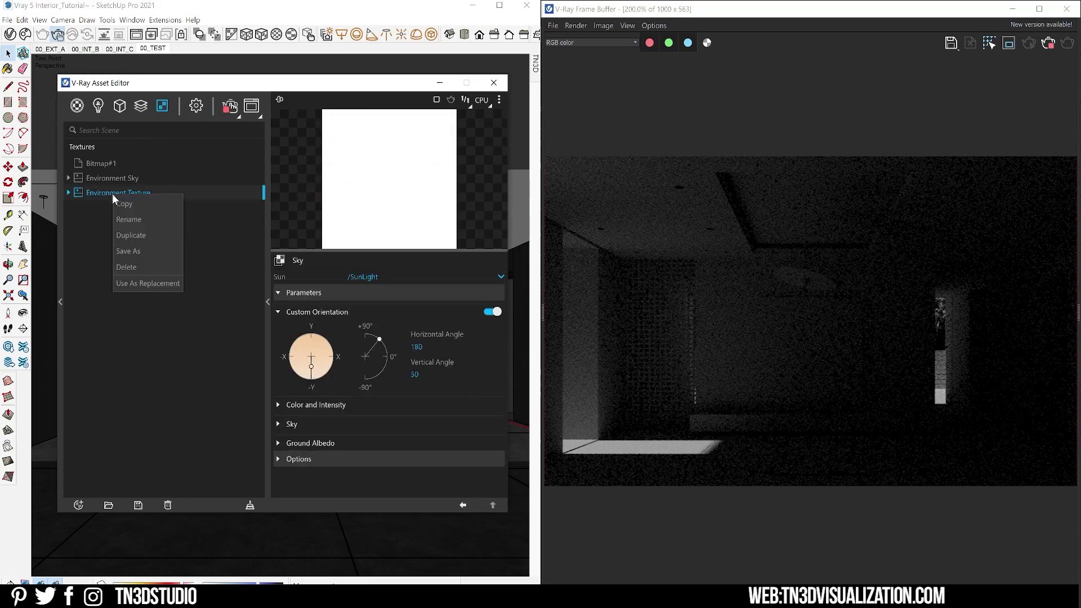
key(Escape)
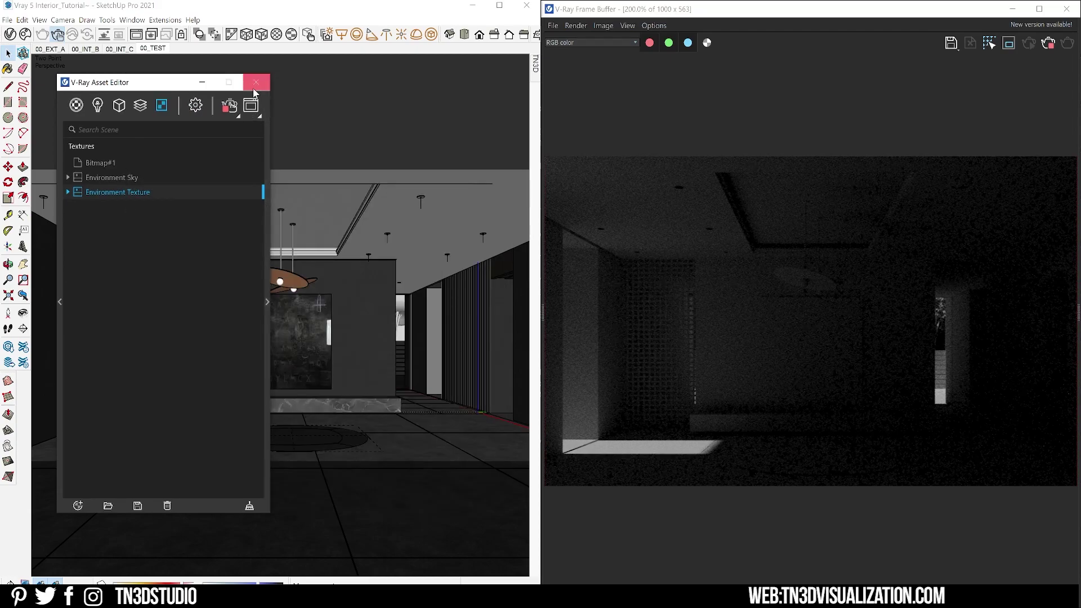
Place a Dome Light in the room and paste a copy of the environment texture as its HDR.
click(255, 83)
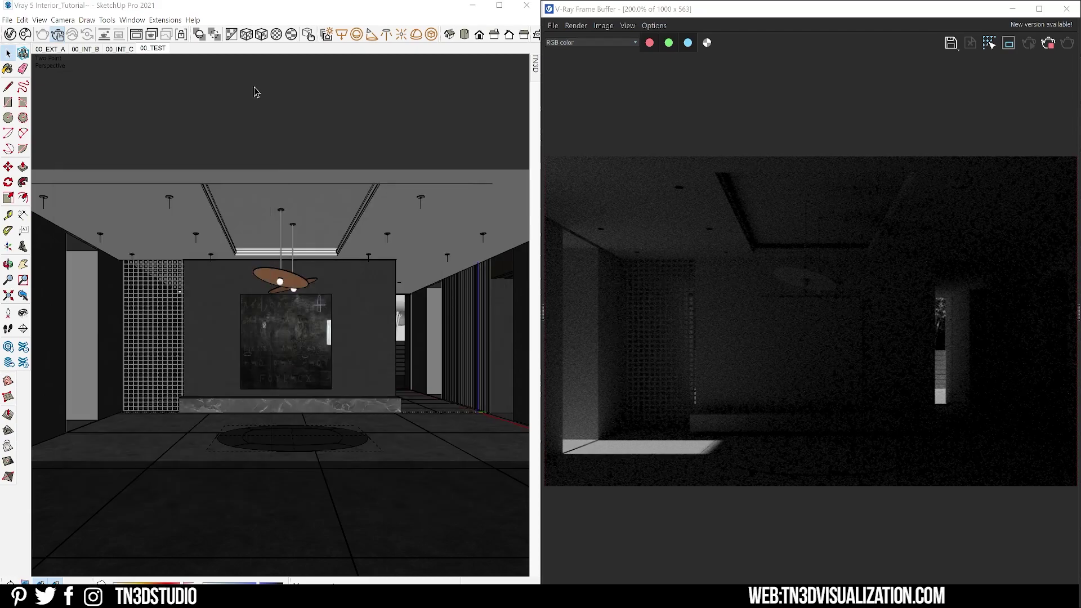
click(417, 39)
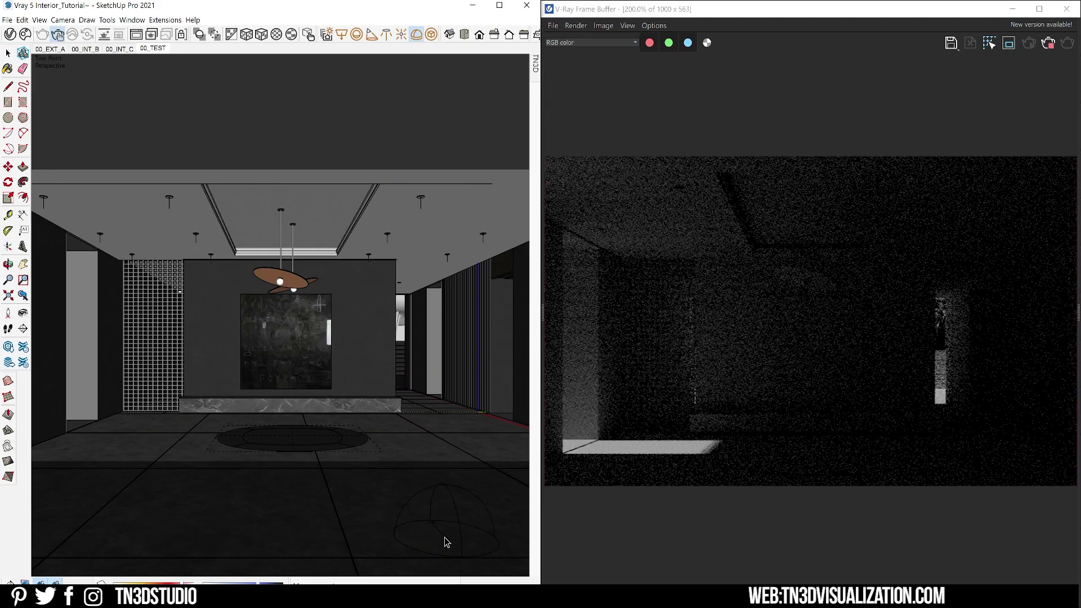
click(448, 542)
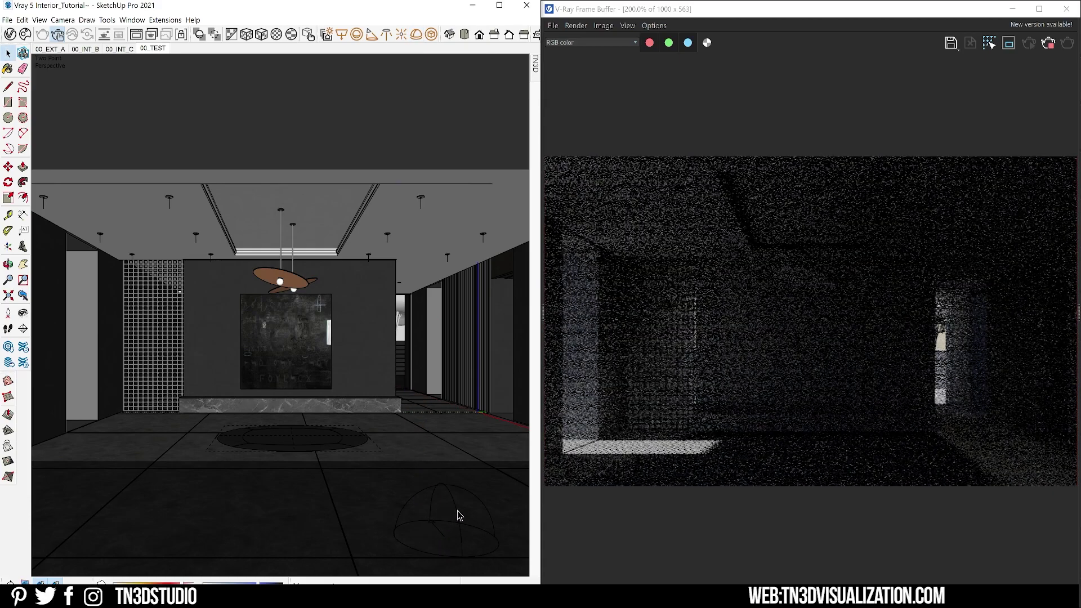
click(458, 515)
click(9, 33)
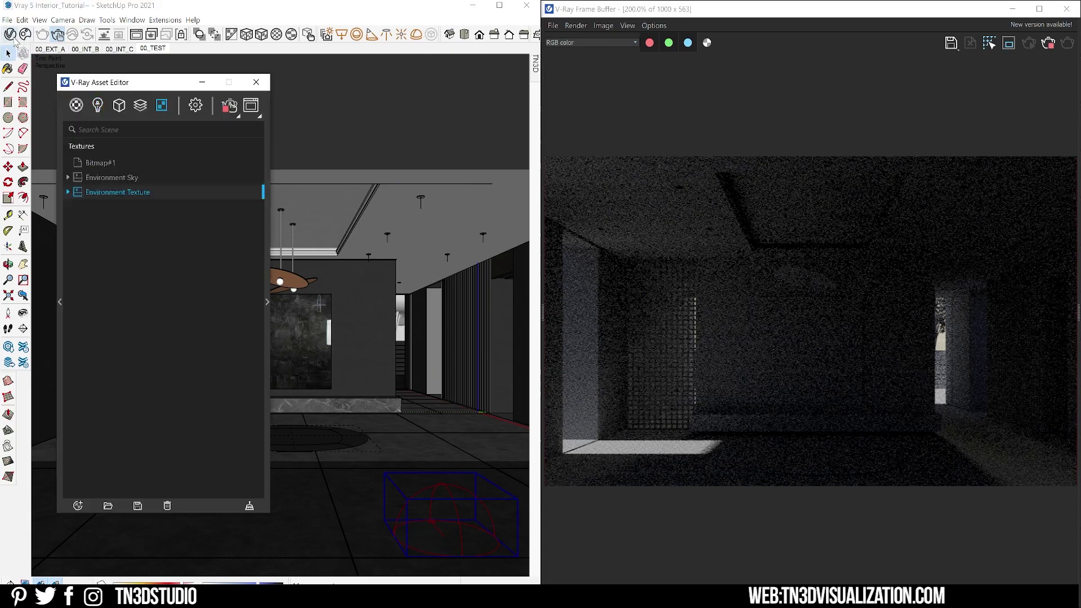
click(265, 214)
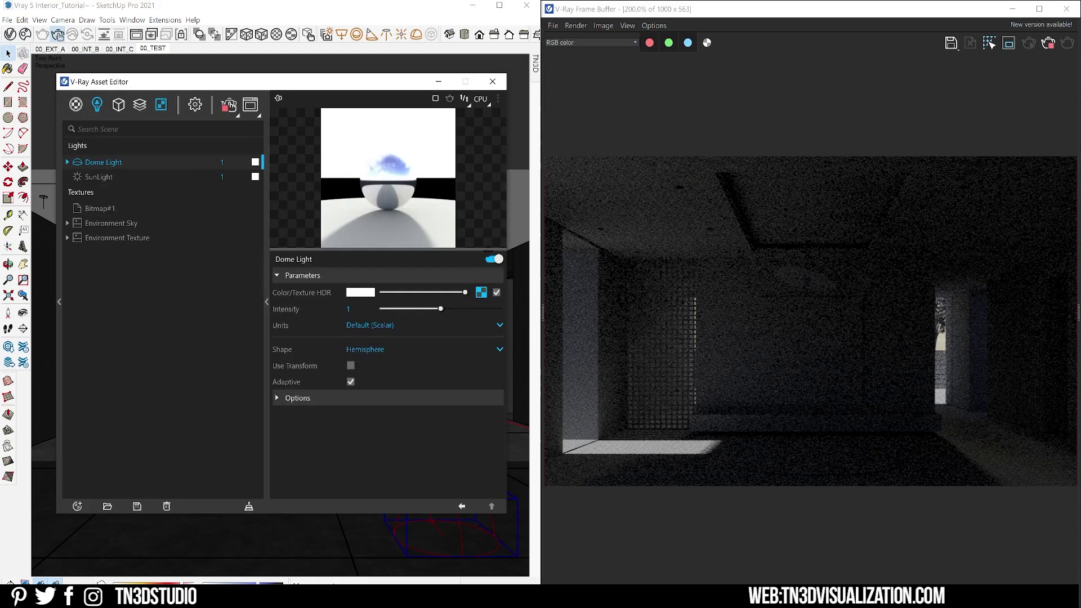
click(481, 293)
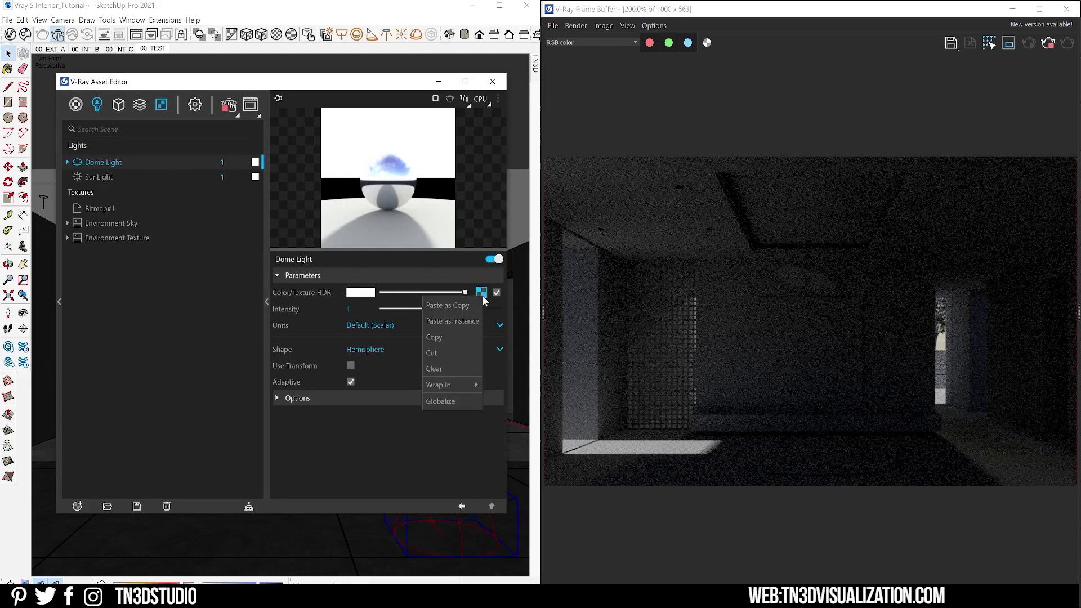
click(456, 306)
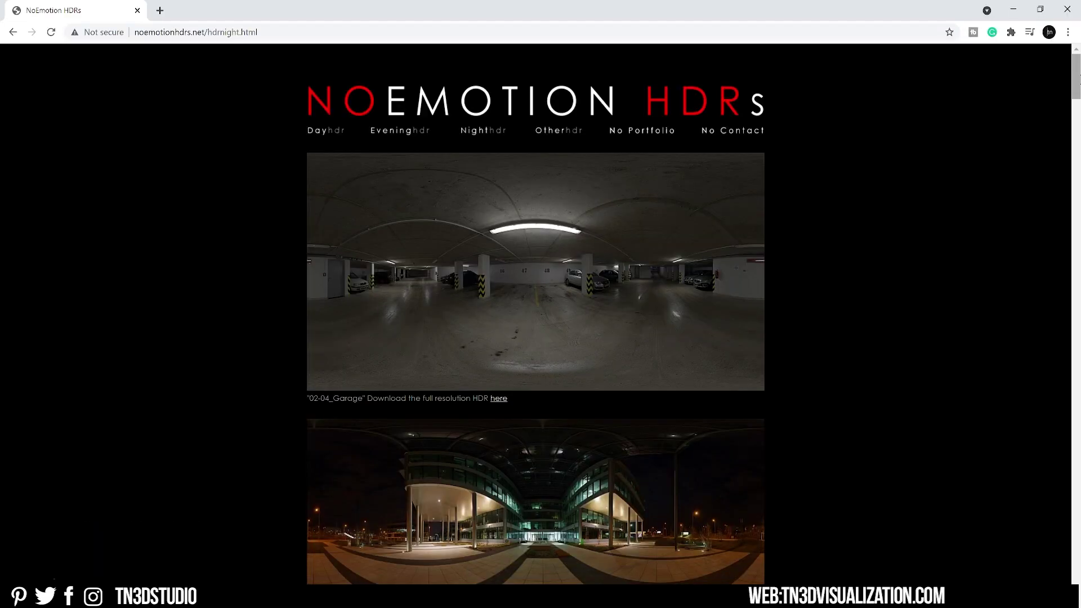
Compare the two versions of the HDR image side by side.
scroll(1078, 84, down, 1)
drag(1079, 85, 1078, 170)
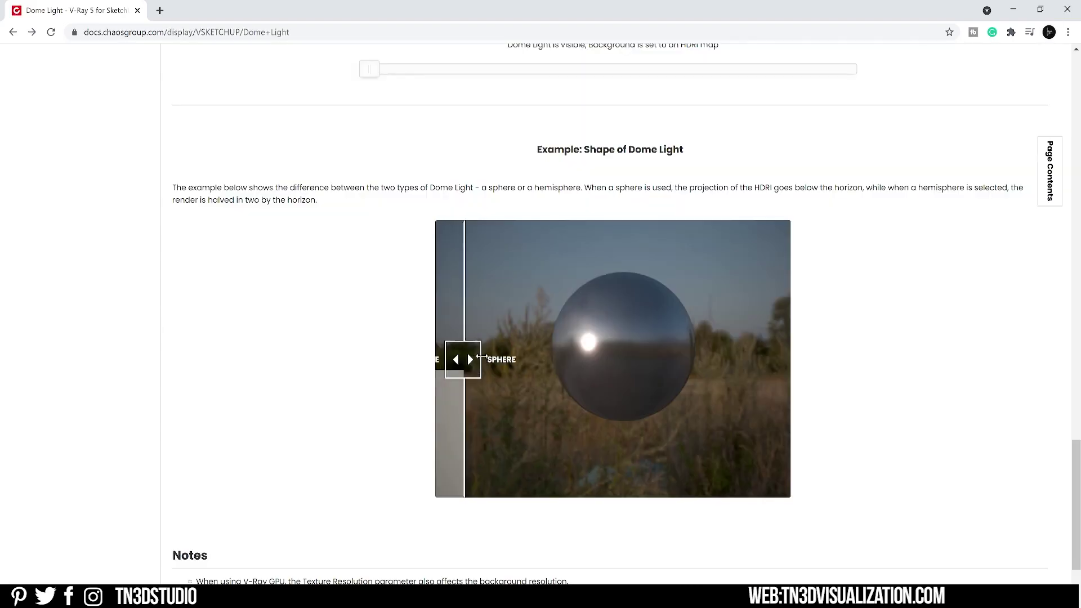
drag(481, 358, 535, 391)
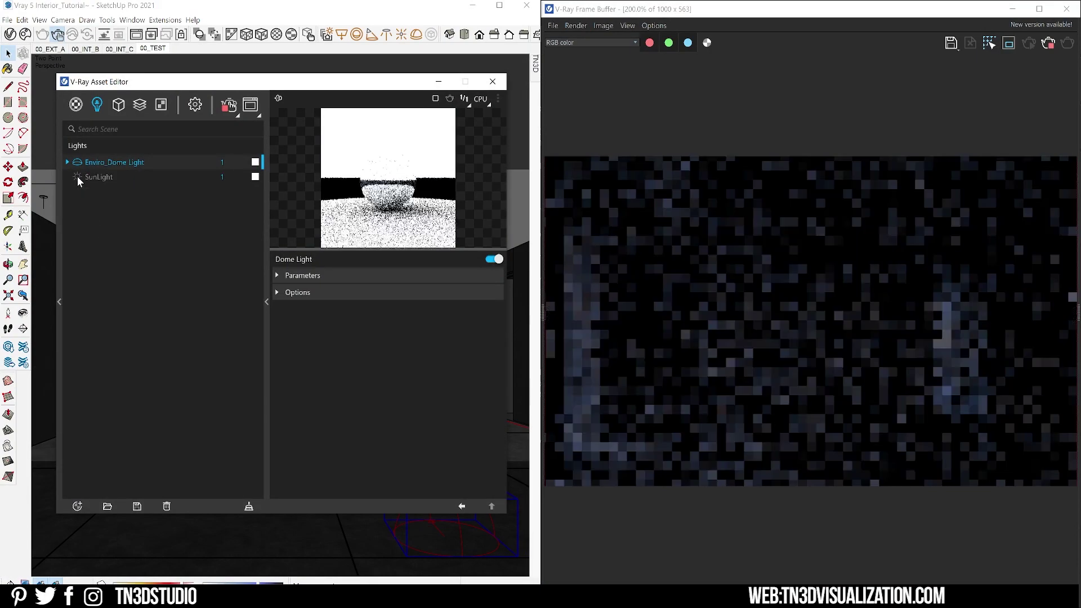
Switch off Enviro_Dome Light, place a second dome light, and open its HDR texture settings.
click(79, 163)
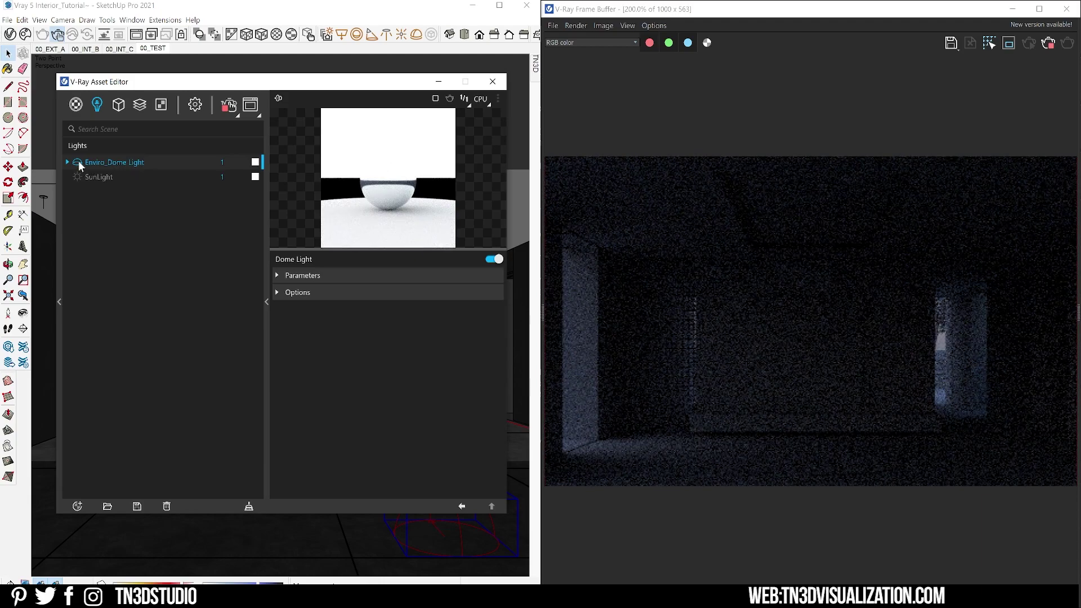
click(502, 85)
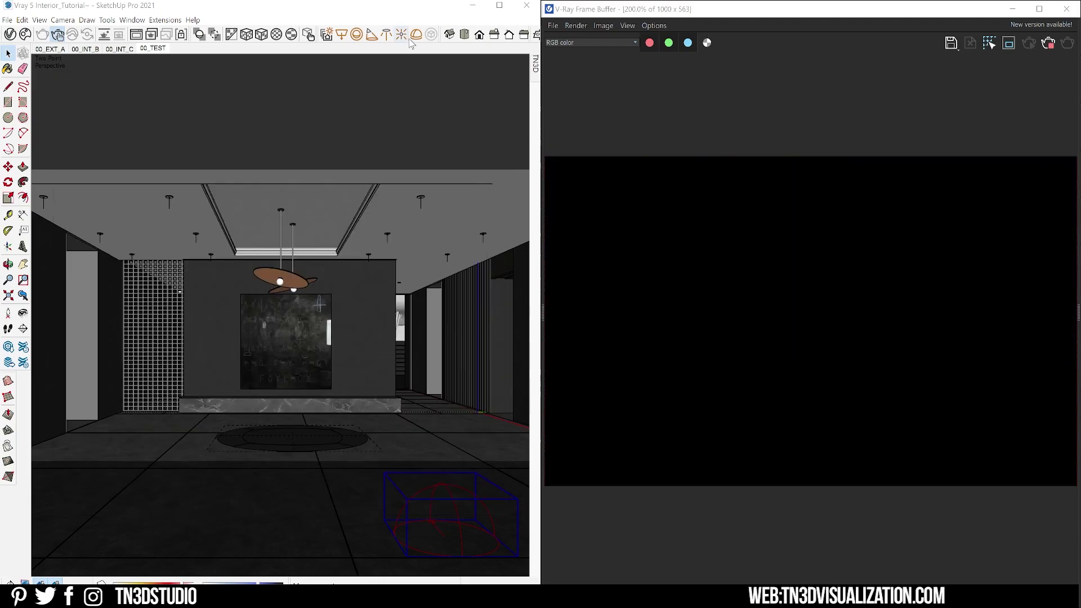
click(418, 36)
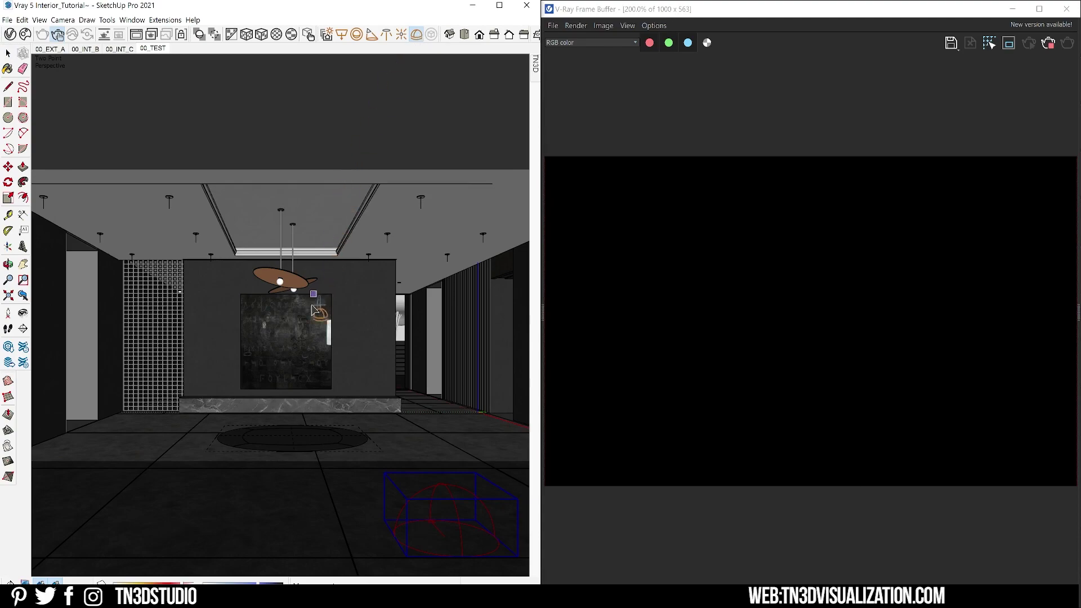
click(210, 510)
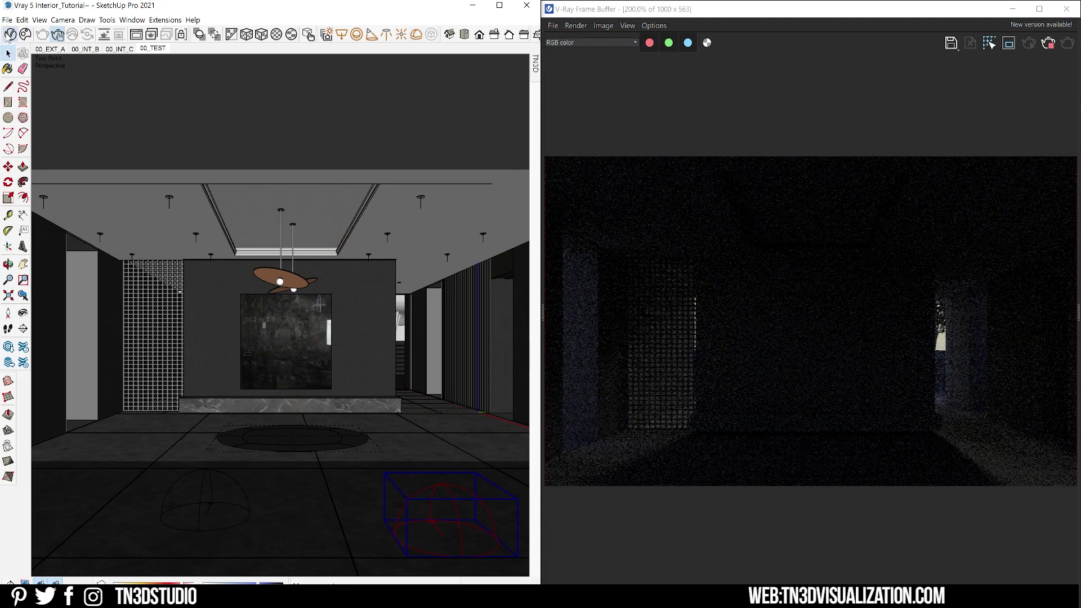
click(10, 34)
click(107, 163)
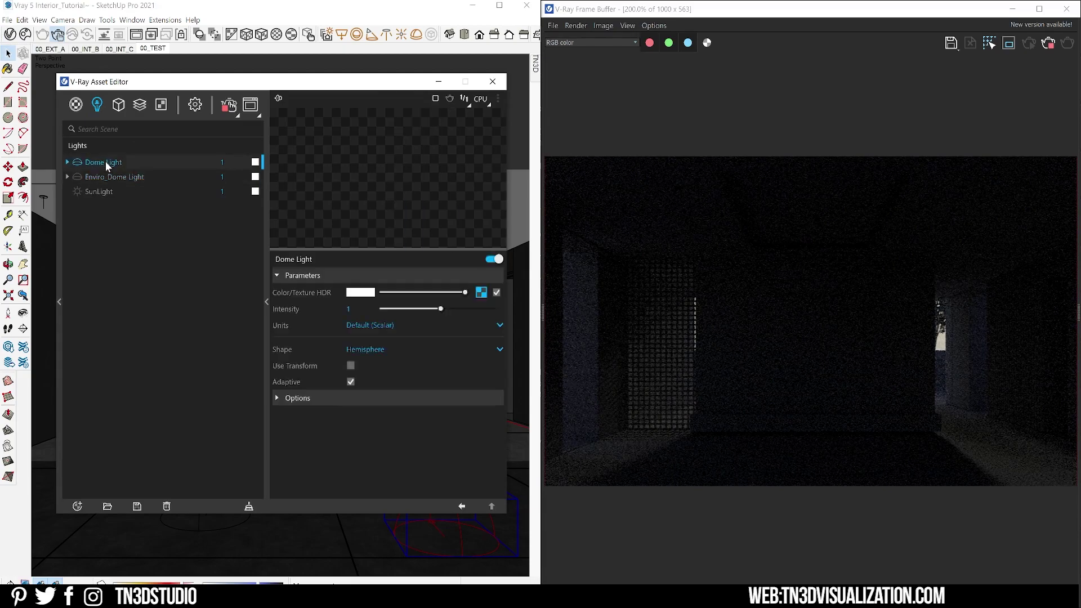
click(481, 292)
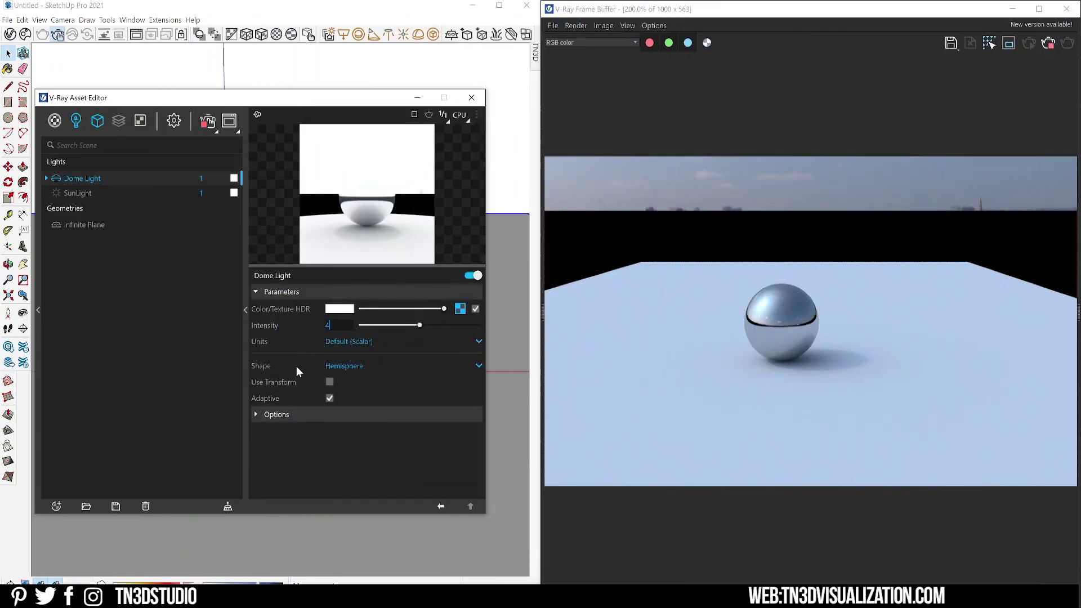
Try dome intensity 4, revert it to 1, and set the dome shape to Sphere.
text(4)
key(Return)
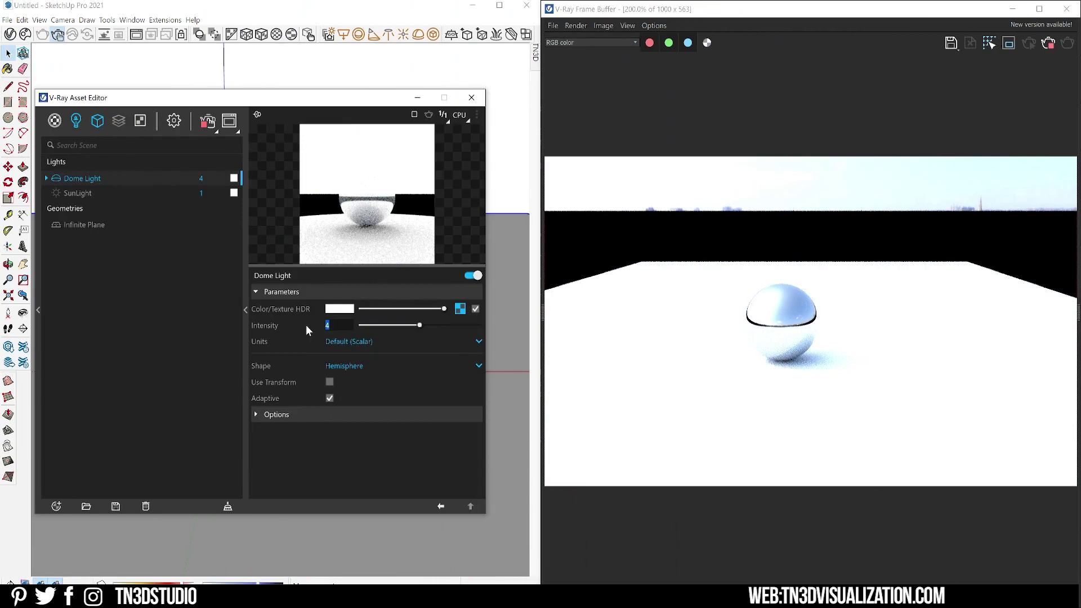
click(306, 326)
text(1)
key(Return)
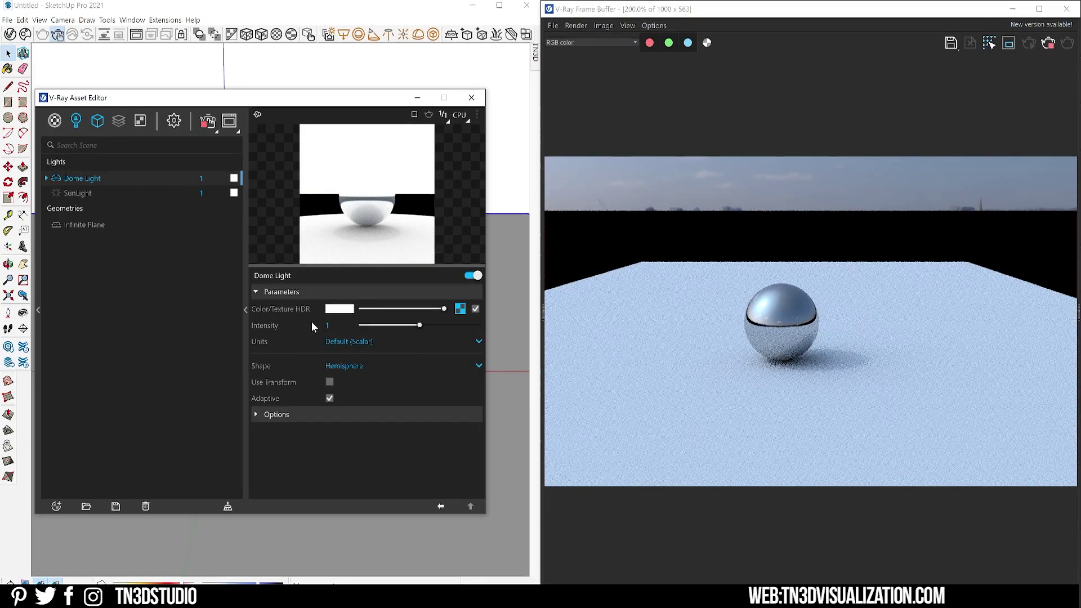
click(345, 367)
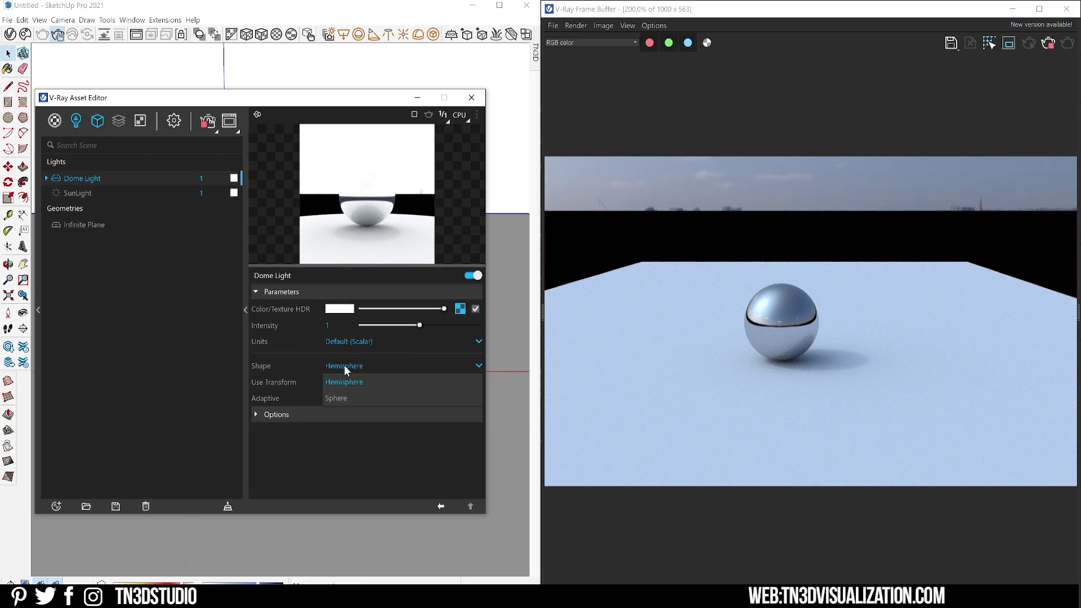
click(361, 397)
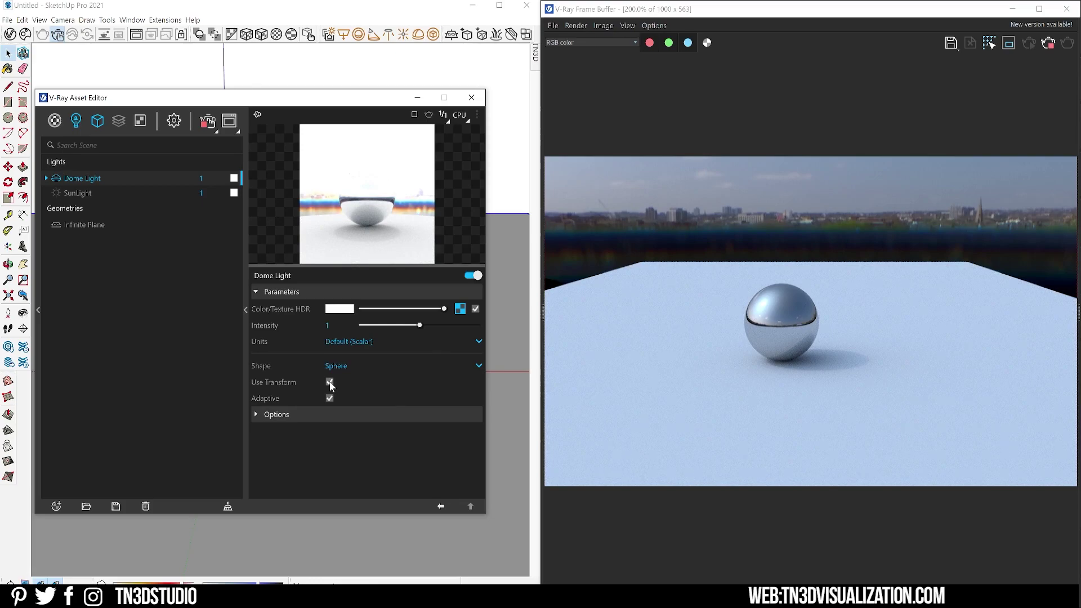
Rotate the dome light about 35° in the model view.
click(471, 98)
mouse_move(359, 313)
middle_down()
mouse_move(336, 390)
mouse_move(355, 497)
mouse_move(343, 329)
middle_up()
scroll(345, 326, up, 3)
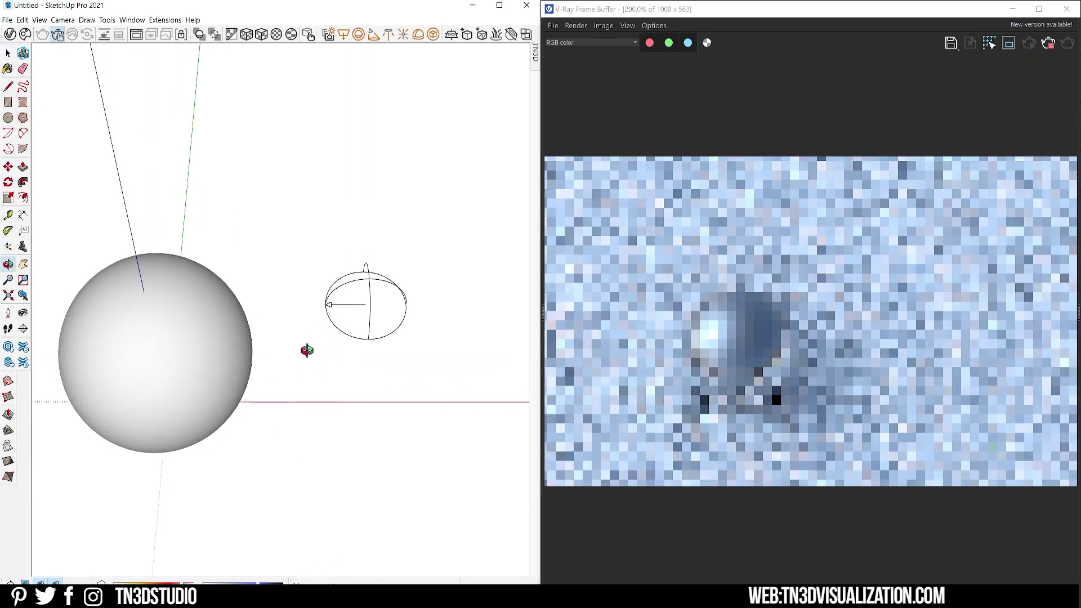
click(360, 306)
key(q)
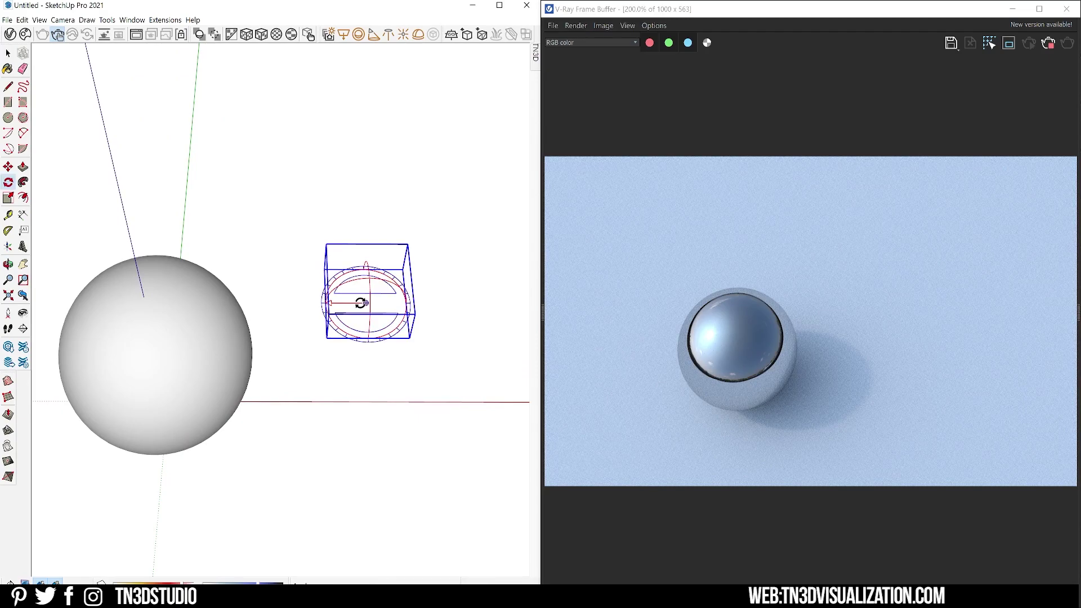
click(347, 304)
click(352, 329)
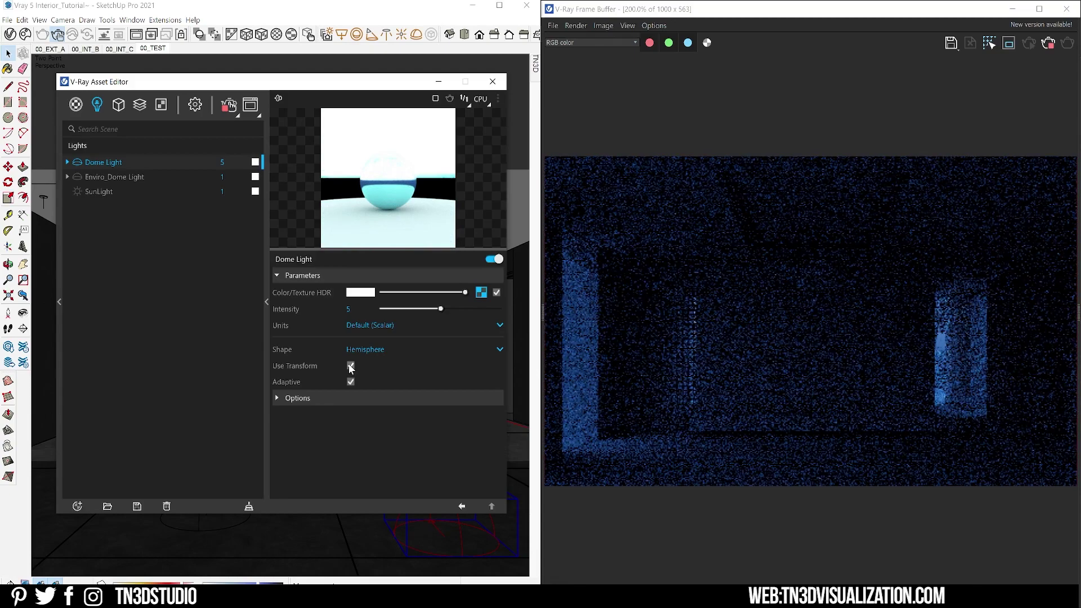
Expand the dome light's options, then generate nine Interior lighting variants with Light Gen.
click(308, 400)
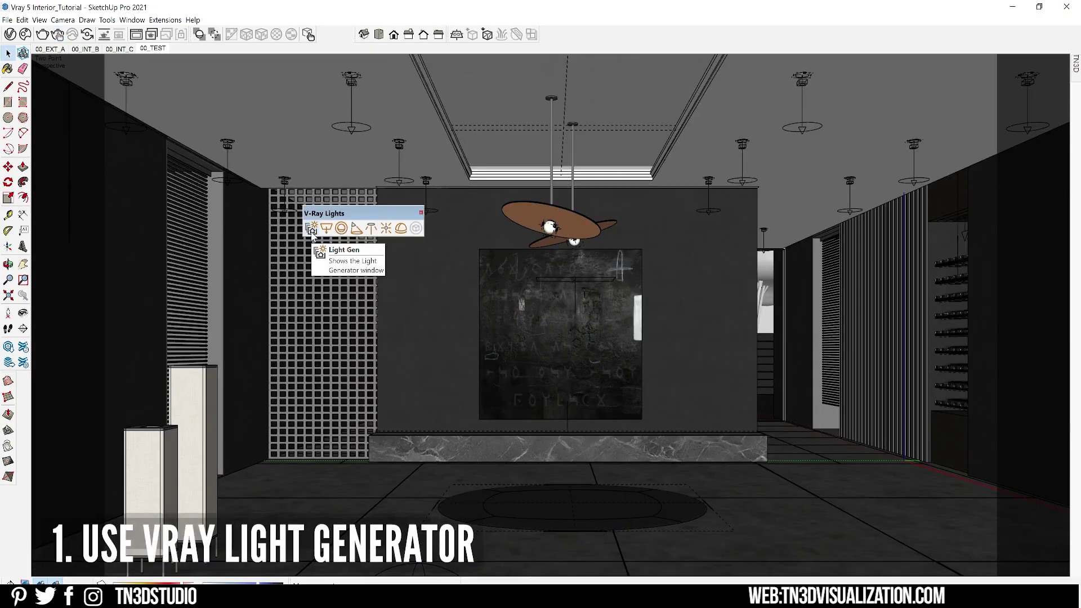
click(311, 230)
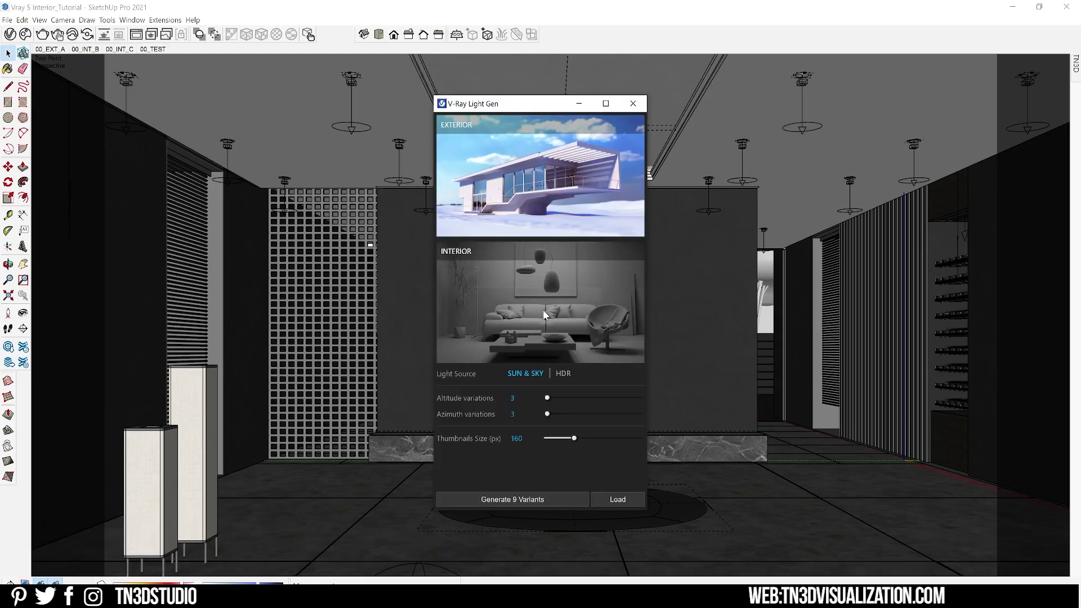
click(544, 314)
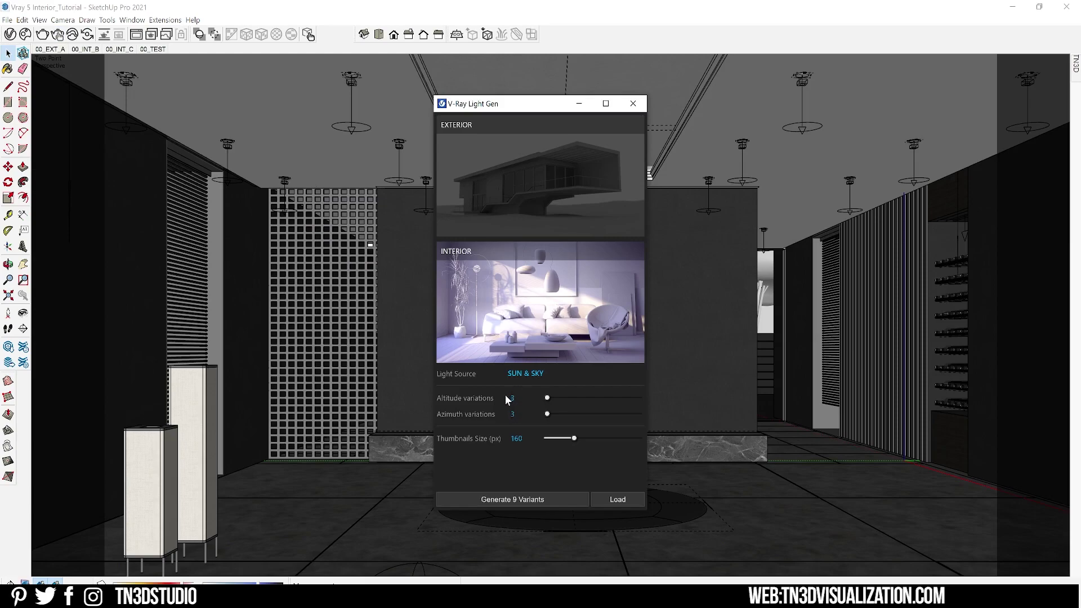
click(550, 496)
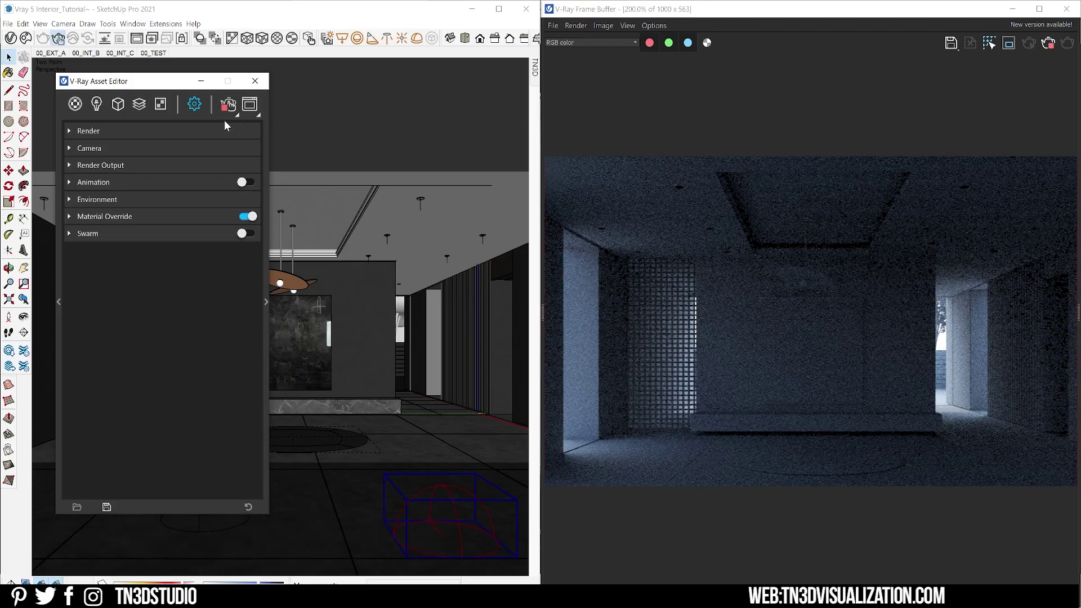
Expand the Camera rollout in render settings and test the Exposure Value, leaving it at 14.24.
click(77, 105)
click(95, 107)
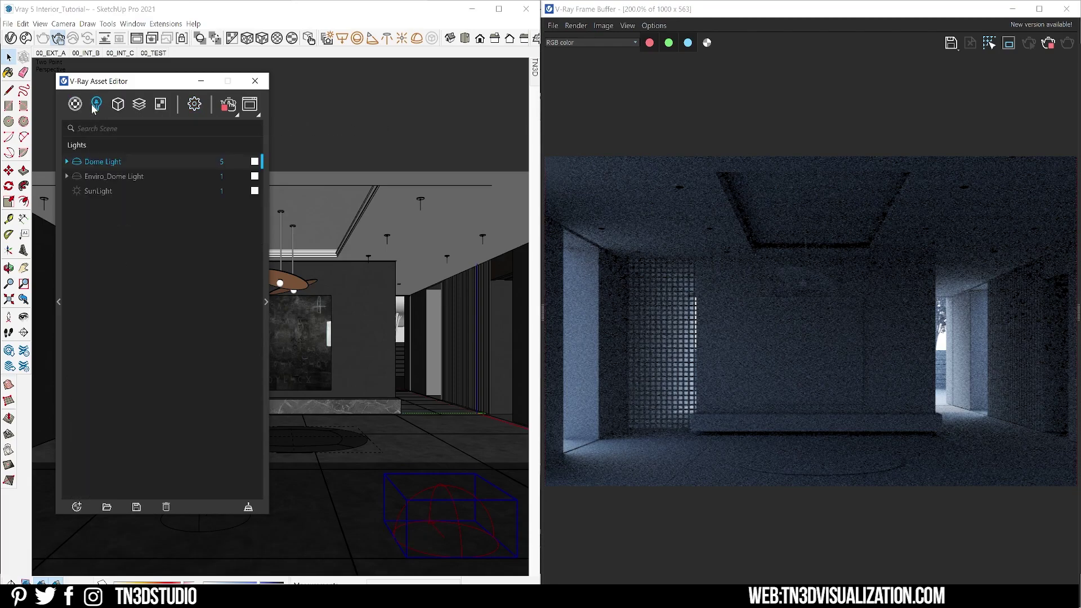
click(195, 106)
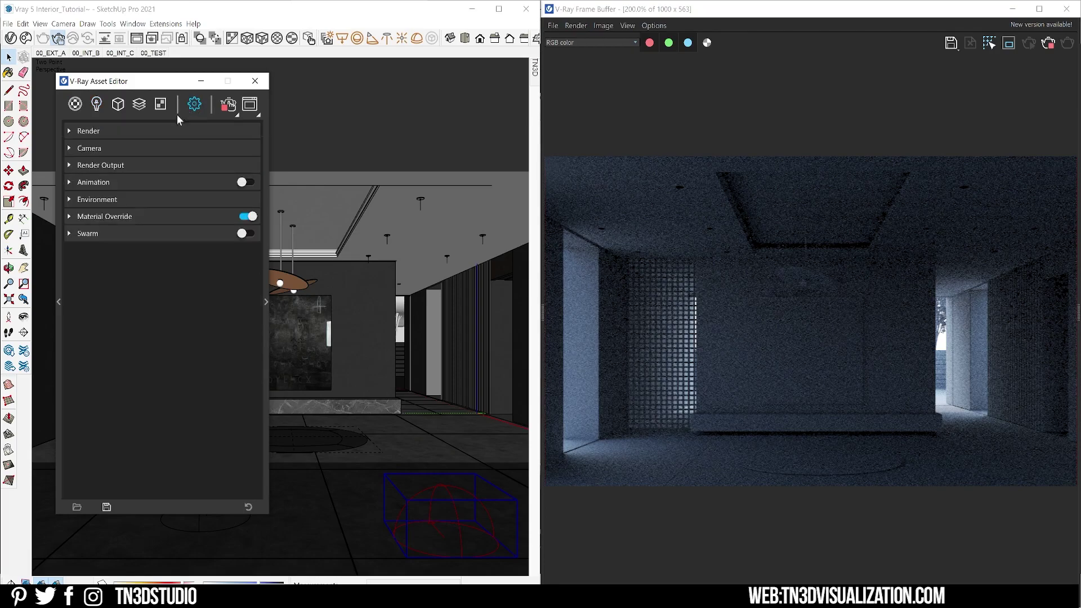
click(102, 148)
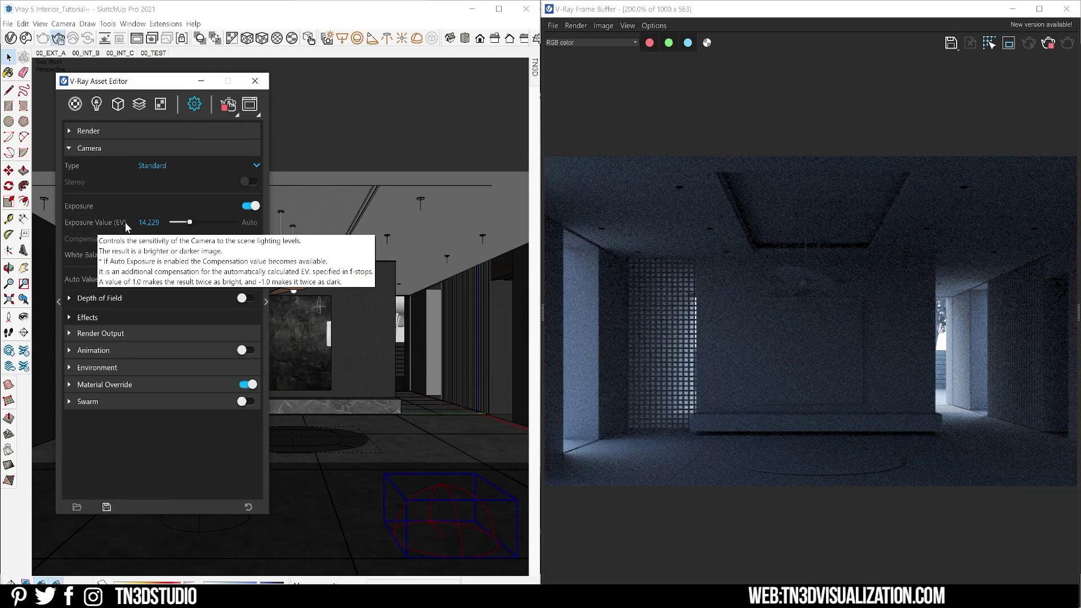
mouse_move(192, 222)
mouse_down()
mouse_move(206, 226)
mouse_move(191, 226)
mouse_up()
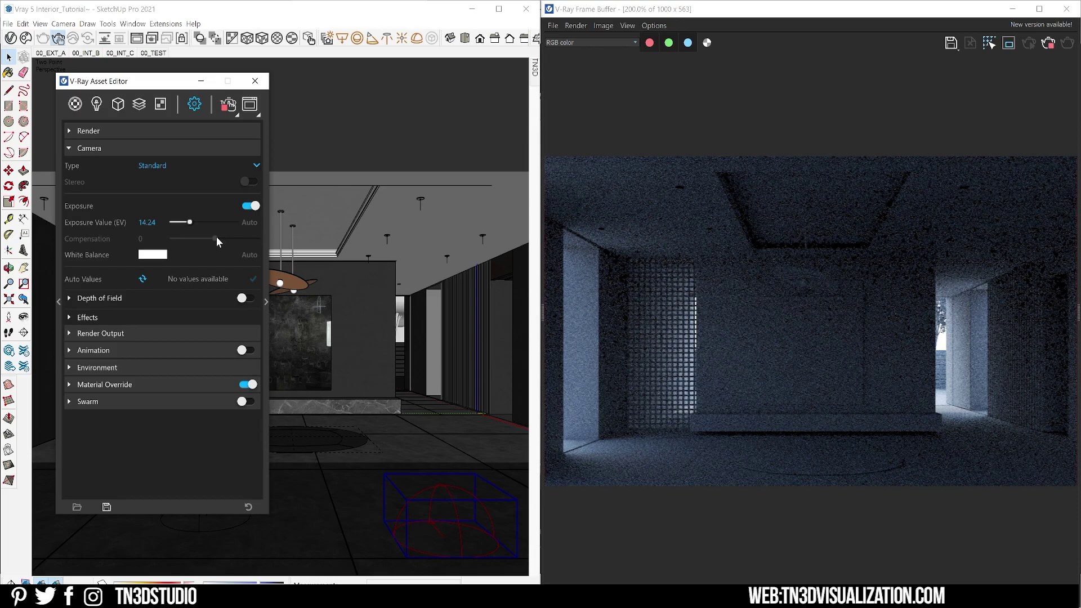
Show the Advanced Camera Parameters panel and confirm the aperture at f/8.
click(265, 235)
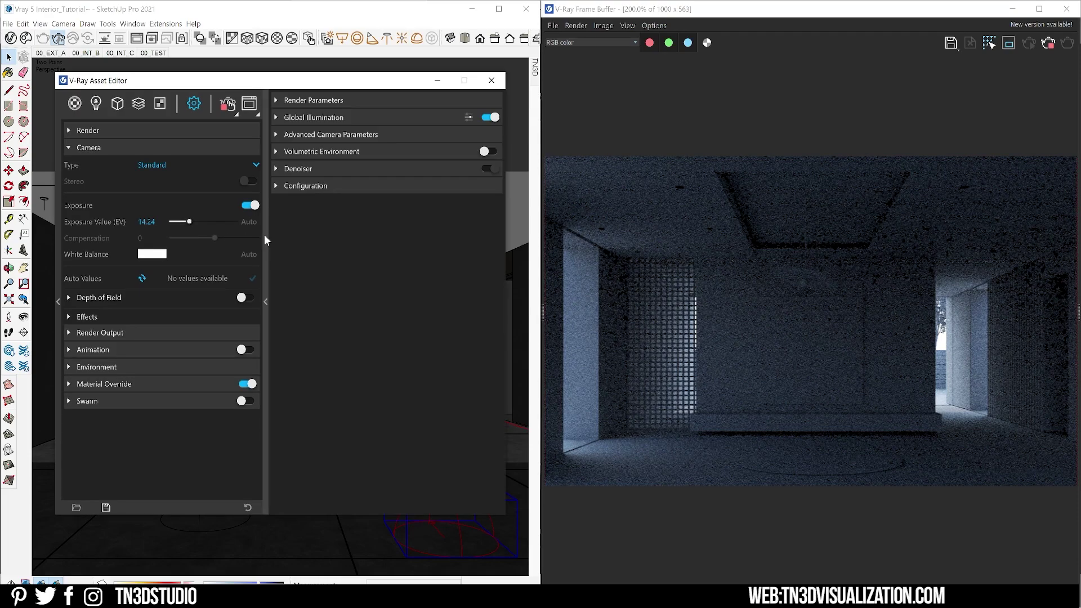
click(306, 134)
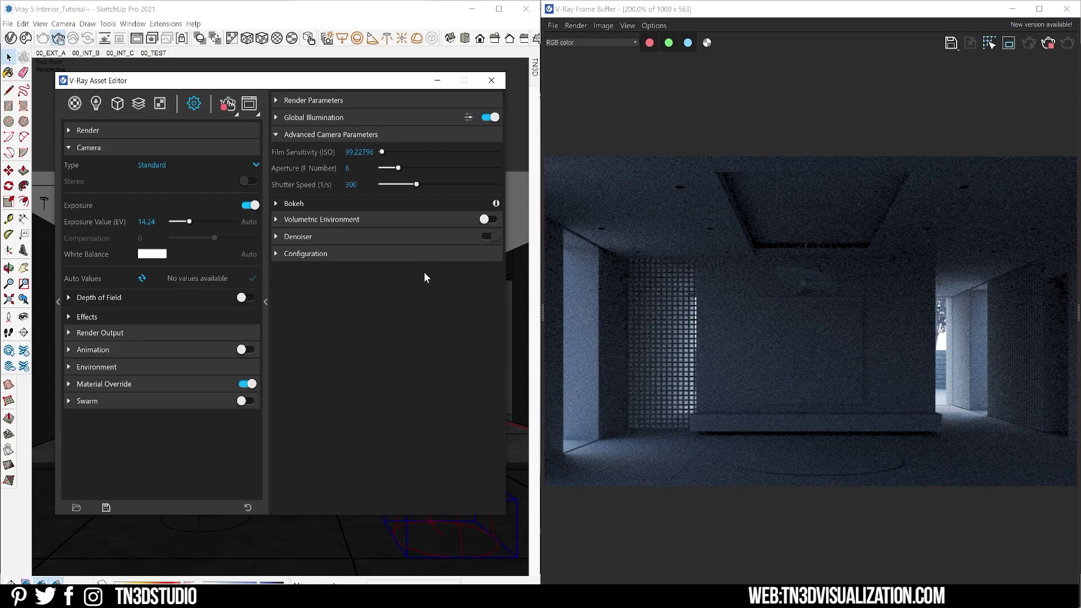
key(Return)
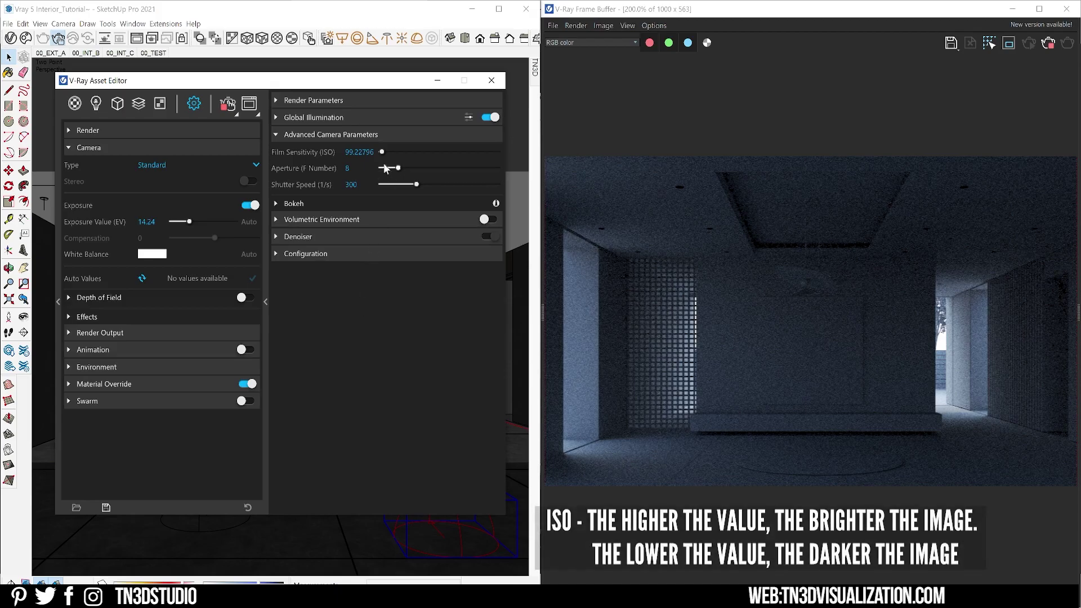
Try ISO values 2500, 300 and 600, settling back on ISO 300.
drag(389, 152, 386, 152)
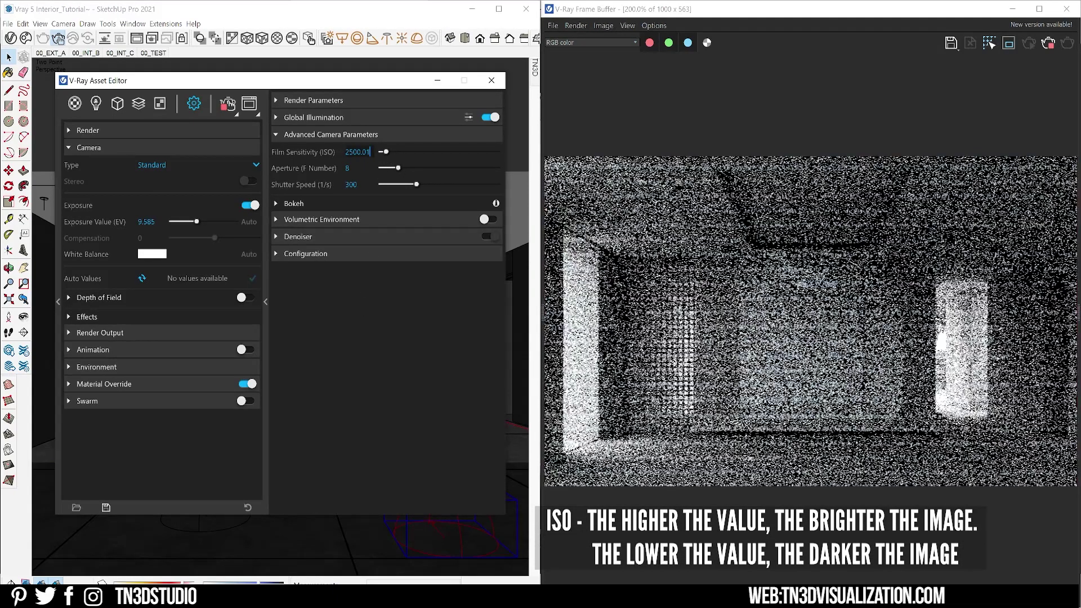
text(300)
key(Return)
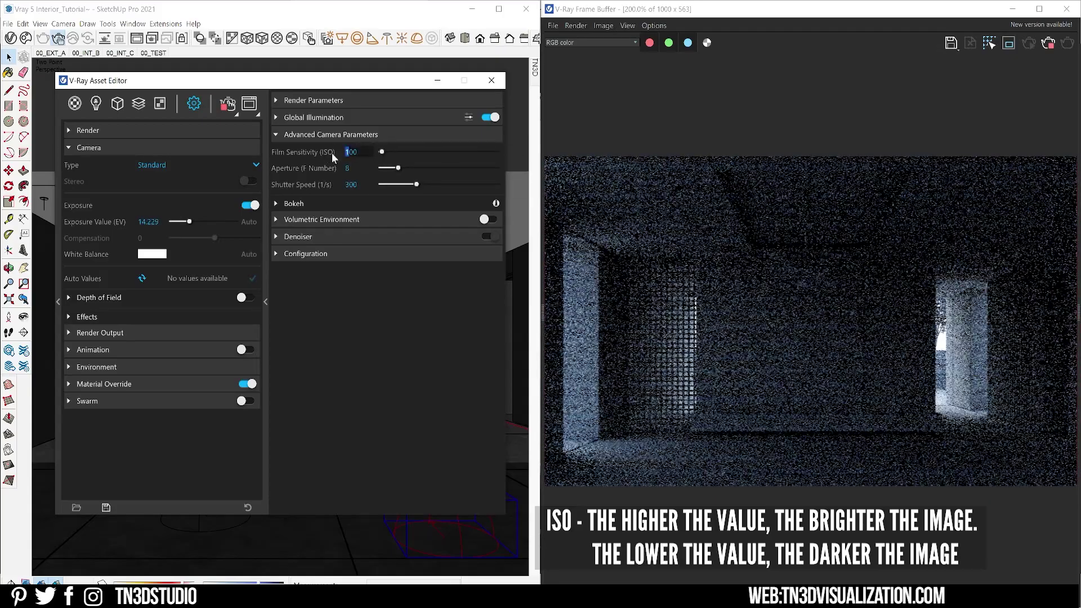
mouse_move(328, 170)
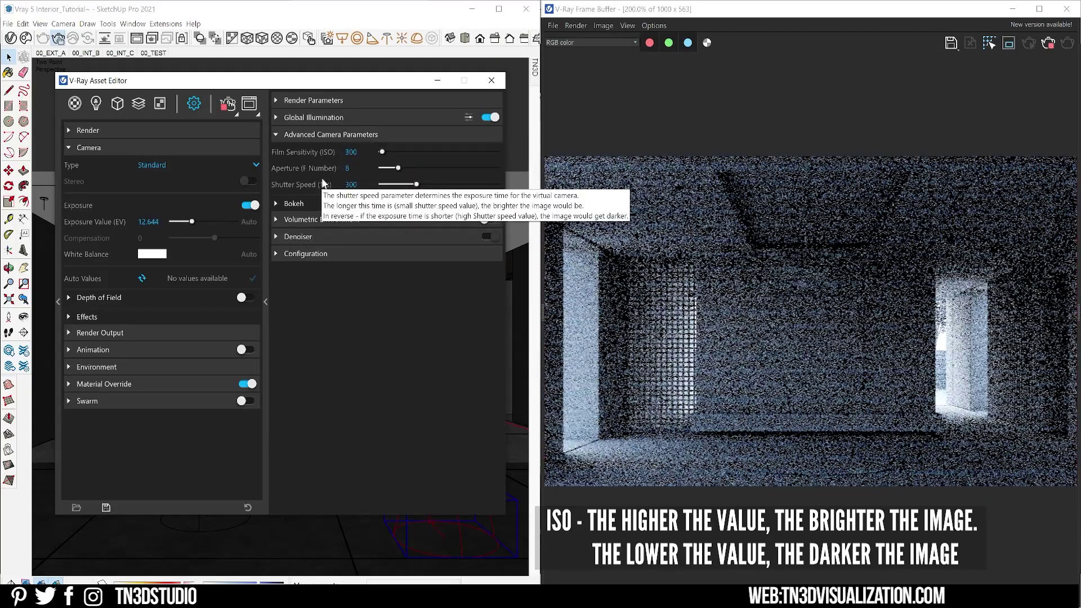
click(346, 152)
text(600)
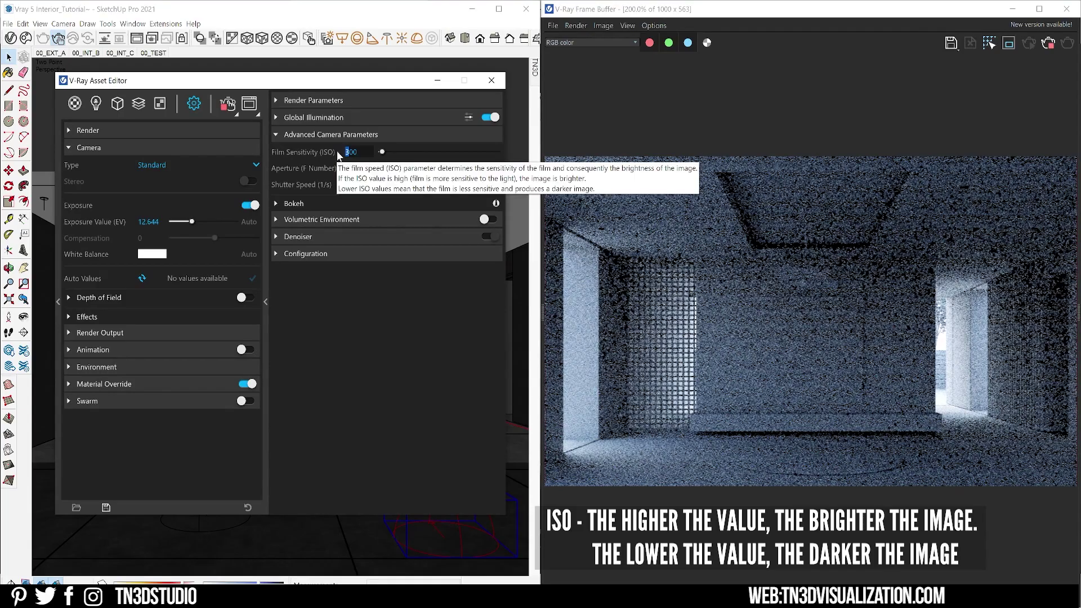
key(Return)
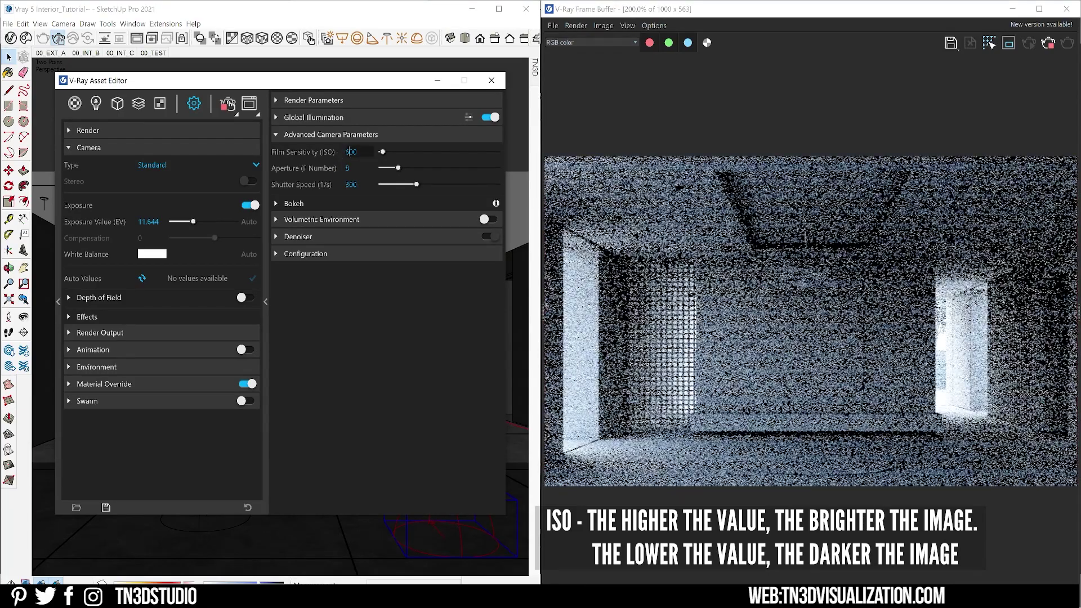
click(337, 152)
text(300)
key(Return)
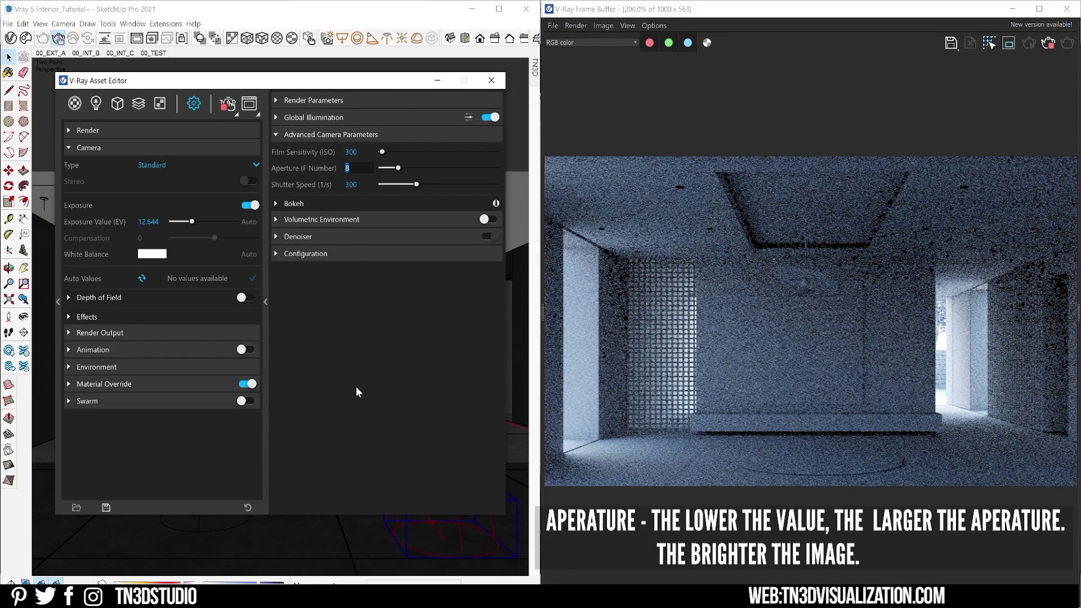
Test apertures of 6 and 1, then return the aperture to 8.
text(6)
key(Return)
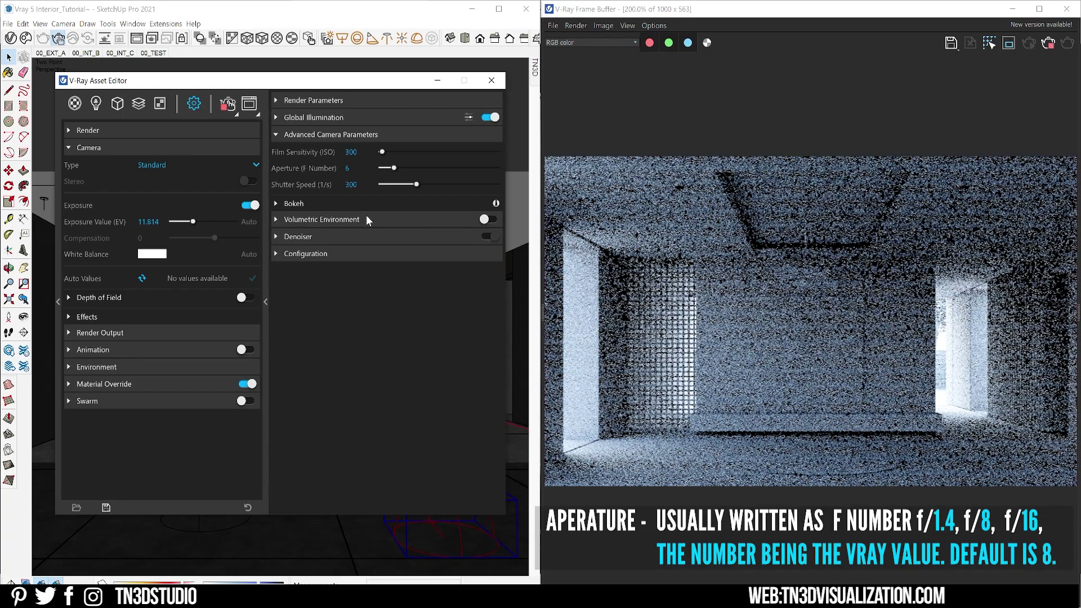
click(347, 168)
text(1)
key(Return)
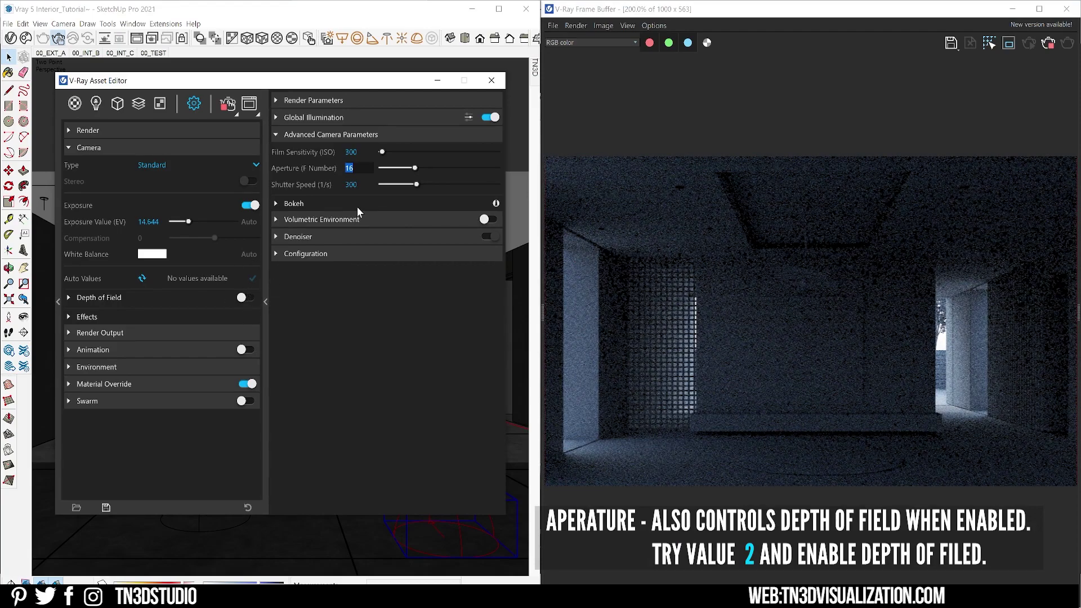
text(8)
key(Return)
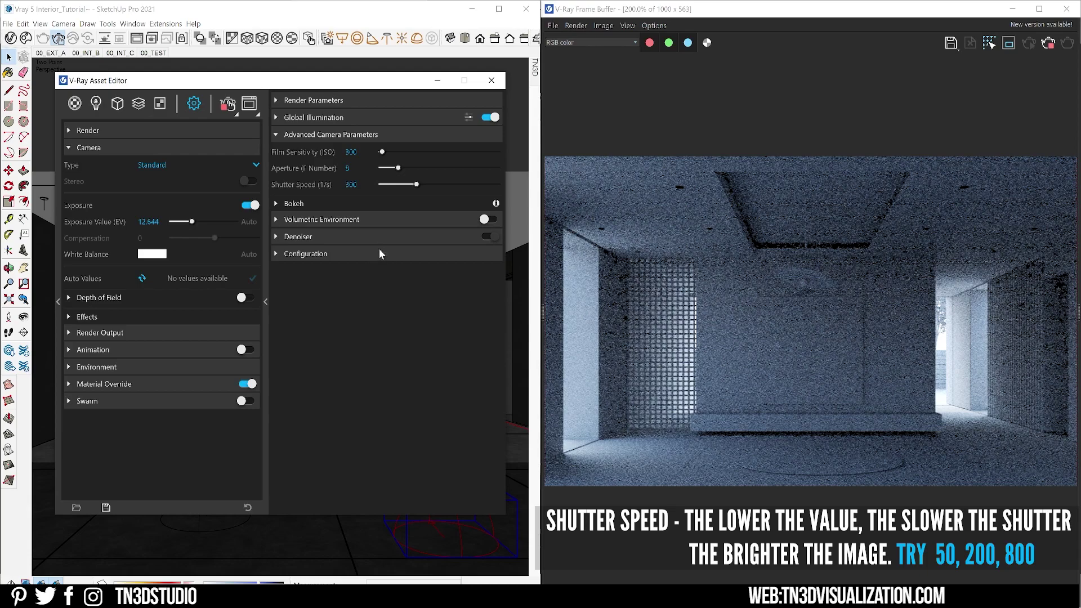
Try a shutter speed of 50, then undo back to 100.
drag(349, 184, 335, 187)
text(1)
key(ctrl+a)
text(50)
key(Return)
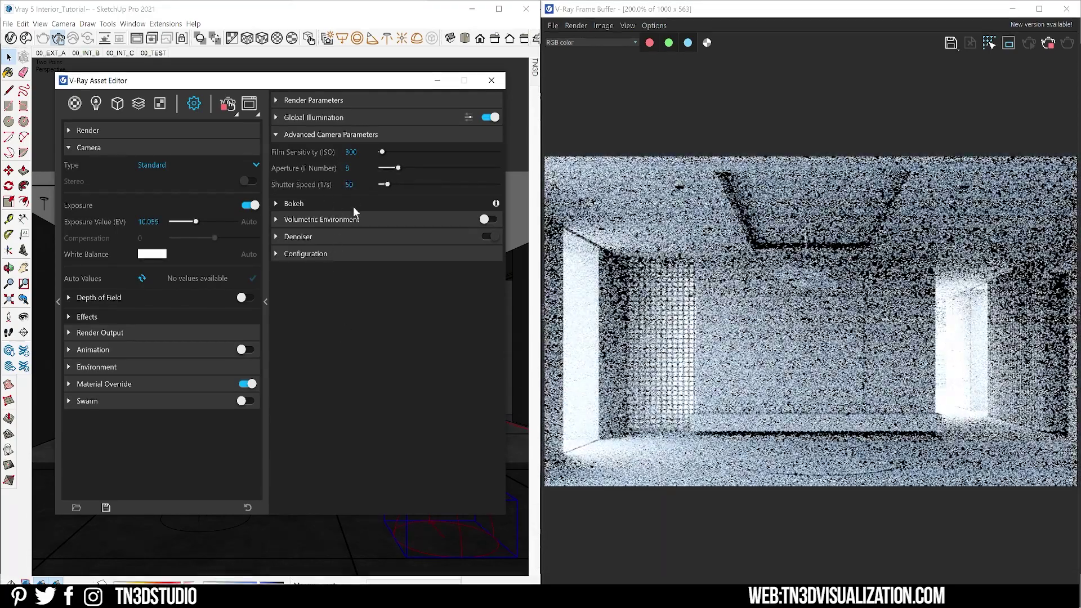
key(ctrl+z)
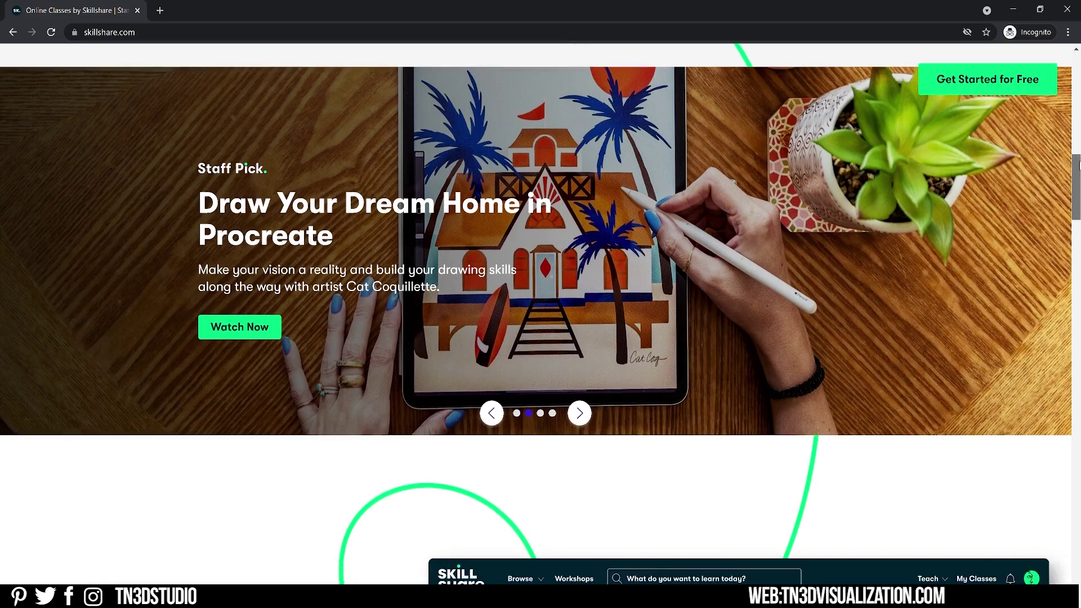
Scroll through the Skillshare homepage and the Fundamentals of DSLR Photography class page.
drag(1076, 163, 1064, 404)
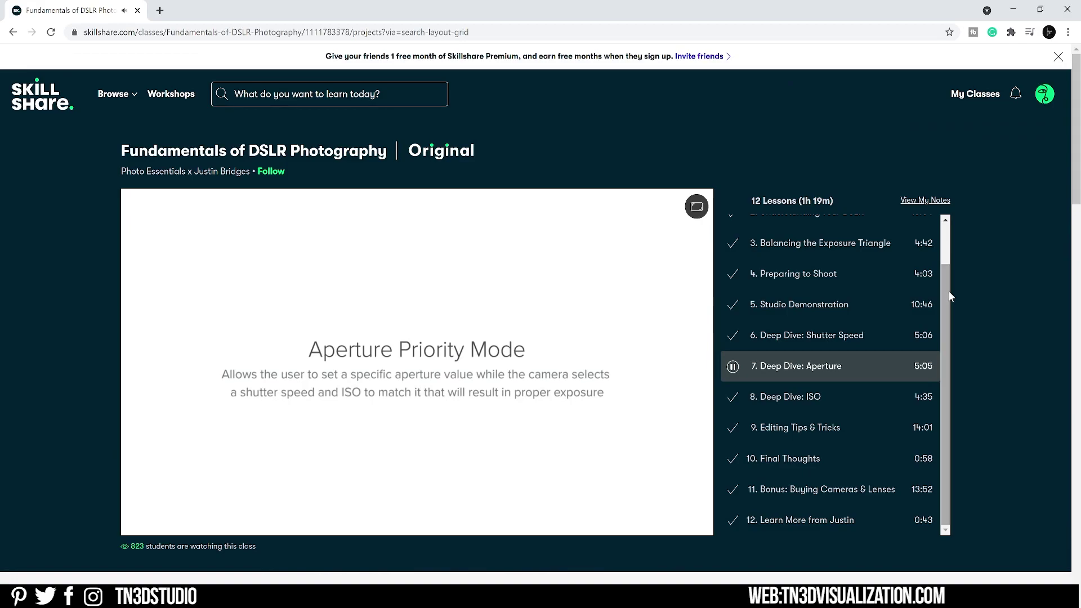
drag(950, 298, 948, 311)
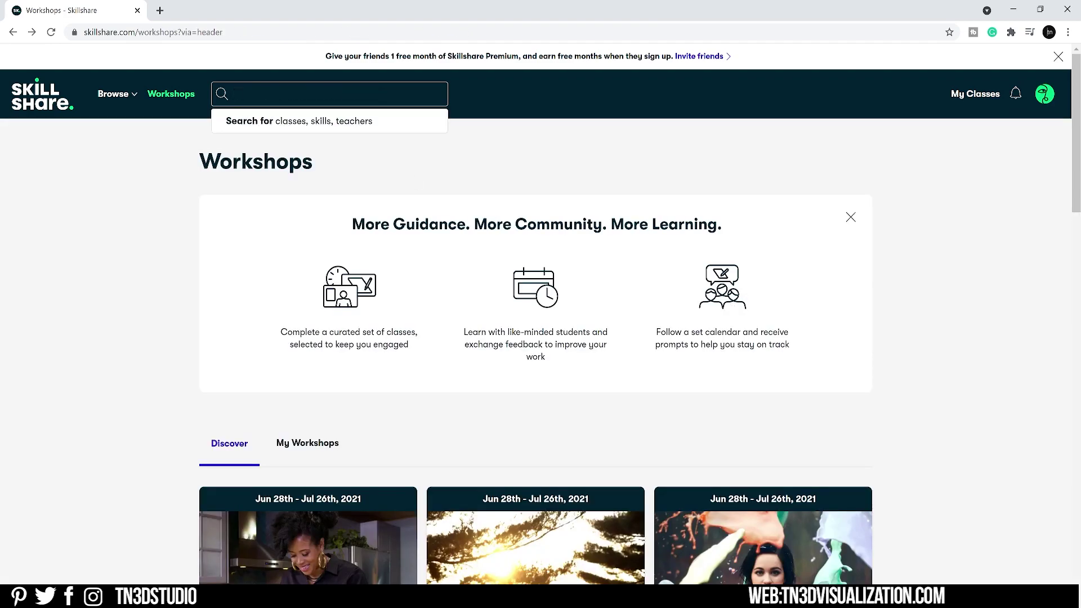
Search Skillshare for 'Vray for sketchup' and preview the first result class.
text(Vray for sketchup)
key(Return)
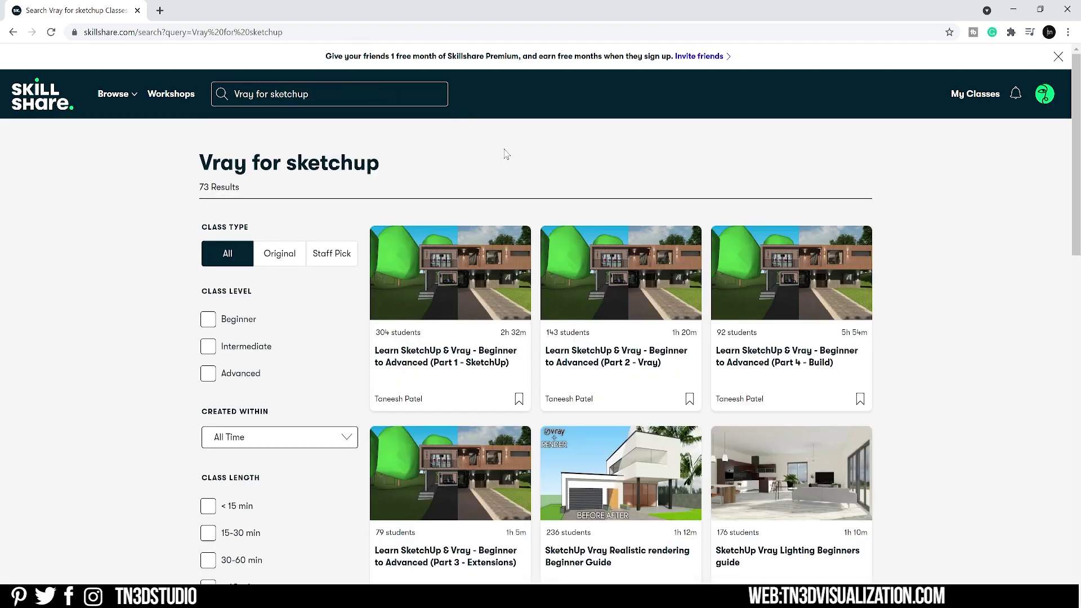
click(479, 278)
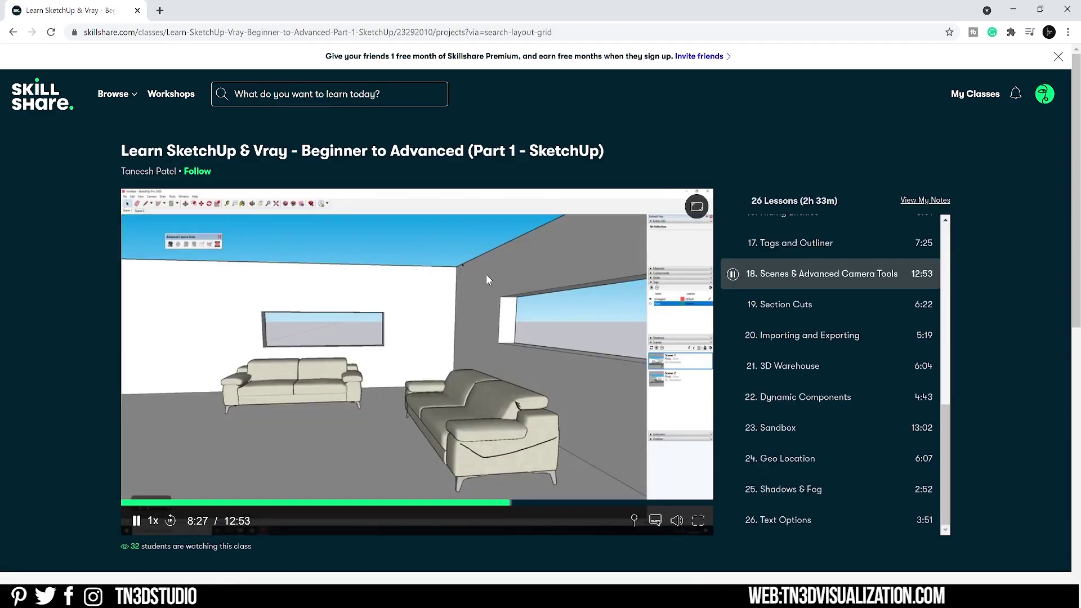
key(alt+Left)
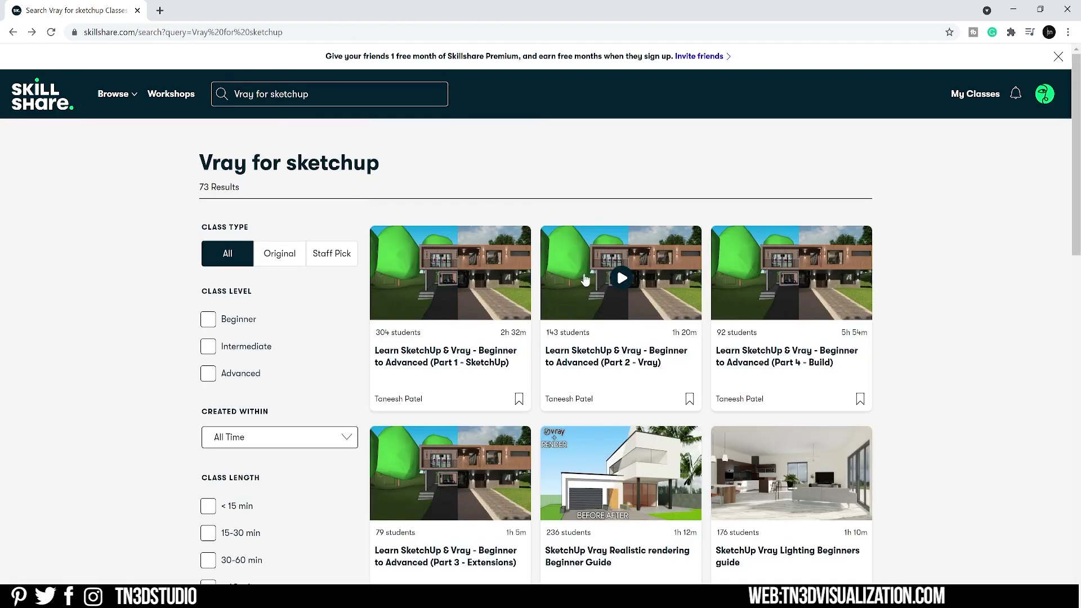
Open the second result class and advance its creators carousel twice.
click(586, 280)
scroll(943, 262, down, 1)
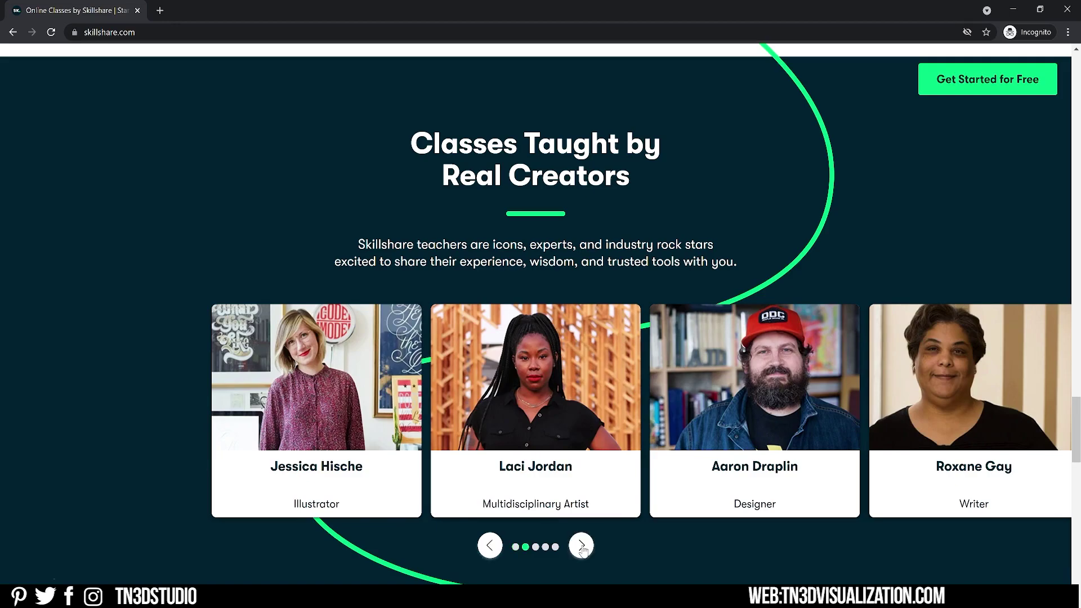
click(581, 546)
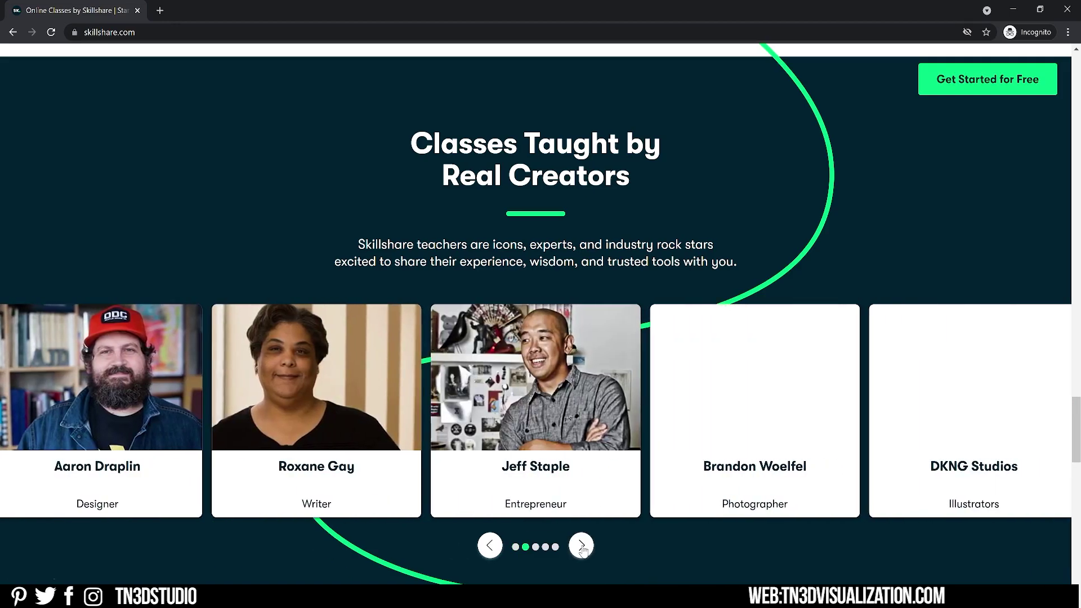
click(581, 545)
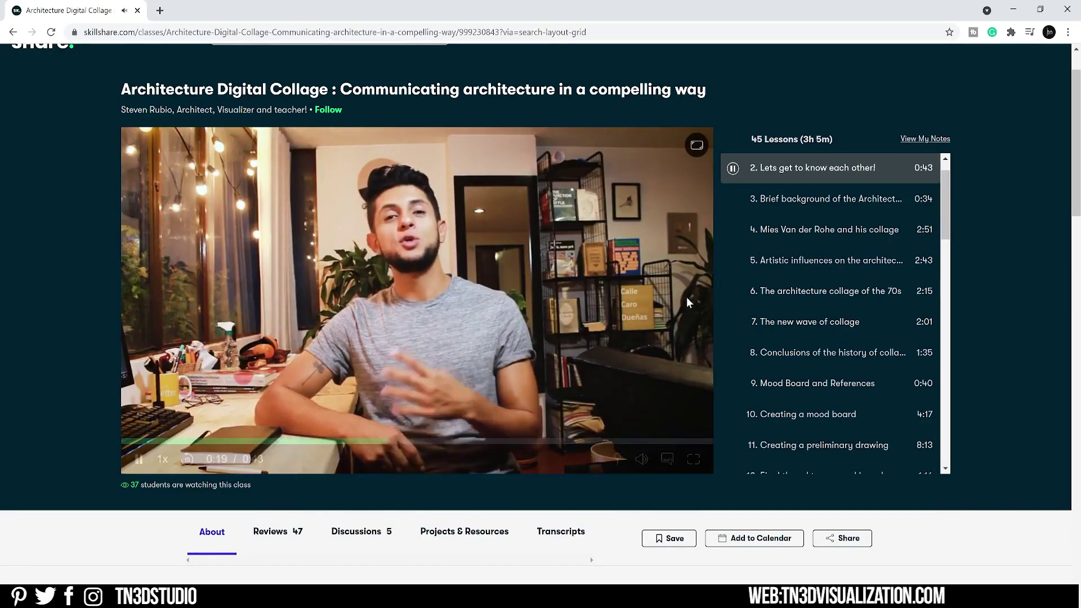
scroll(830, 310, down, 1)
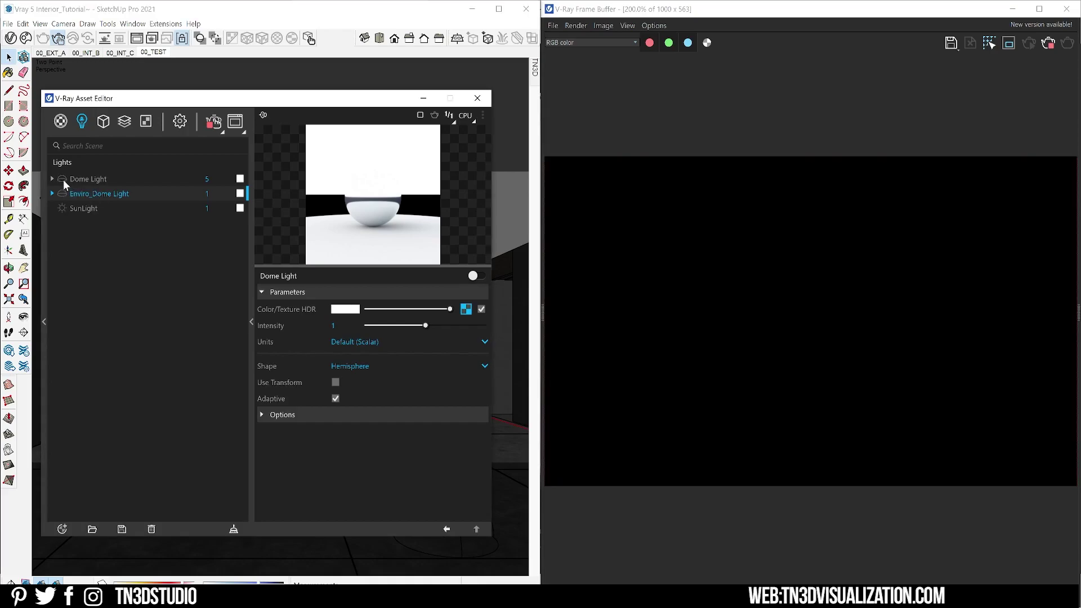
Convert the ceiling downlight disc inside its group into a V-Ray mesh light.
click(252, 242)
scroll(372, 225, up, 5)
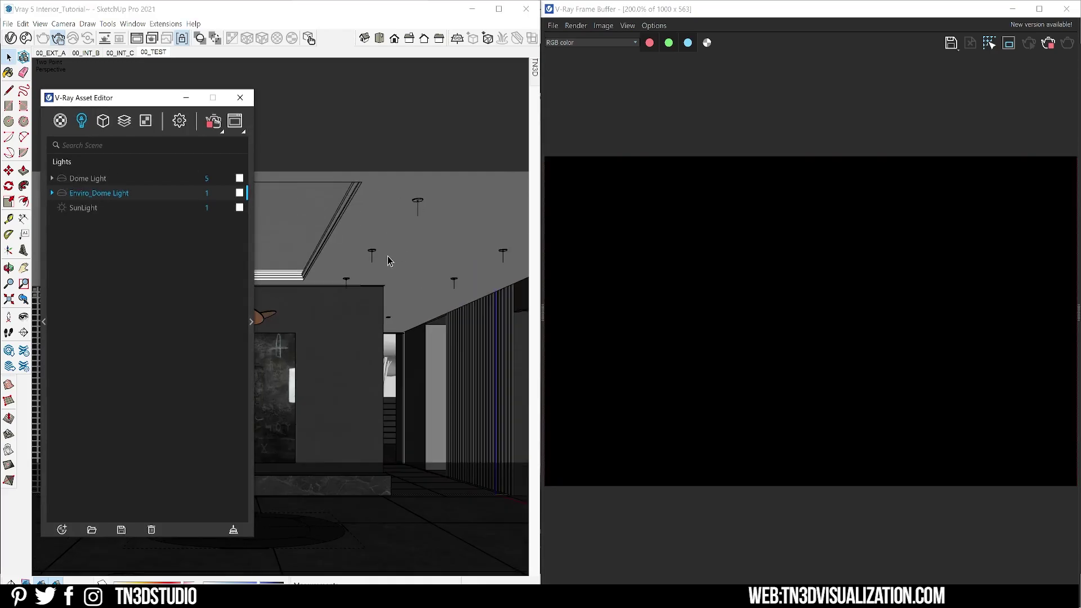
scroll(365, 249, up, 5)
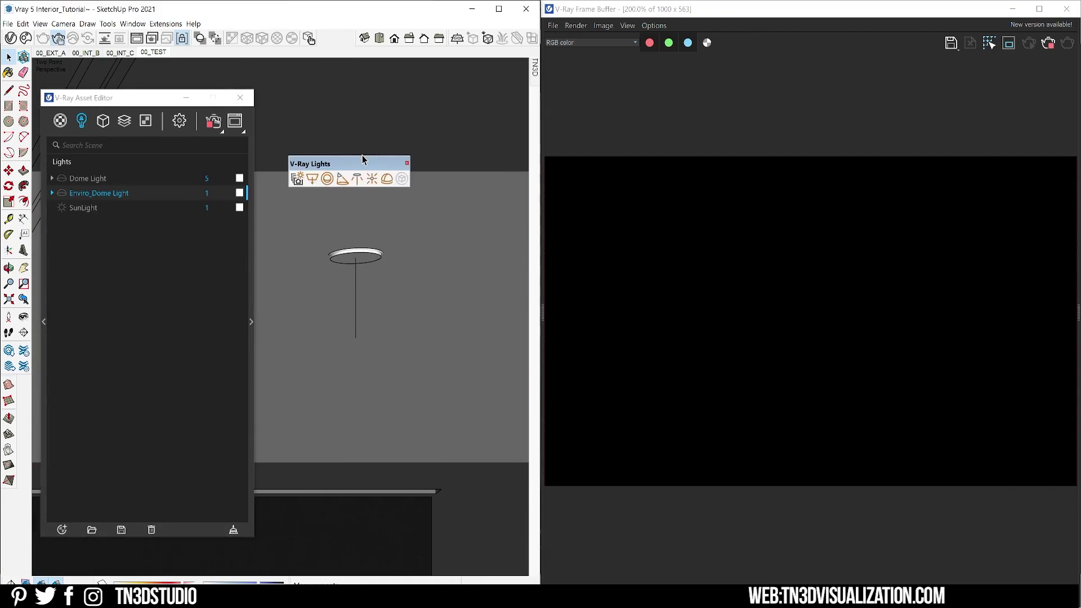
drag(363, 160, 375, 173)
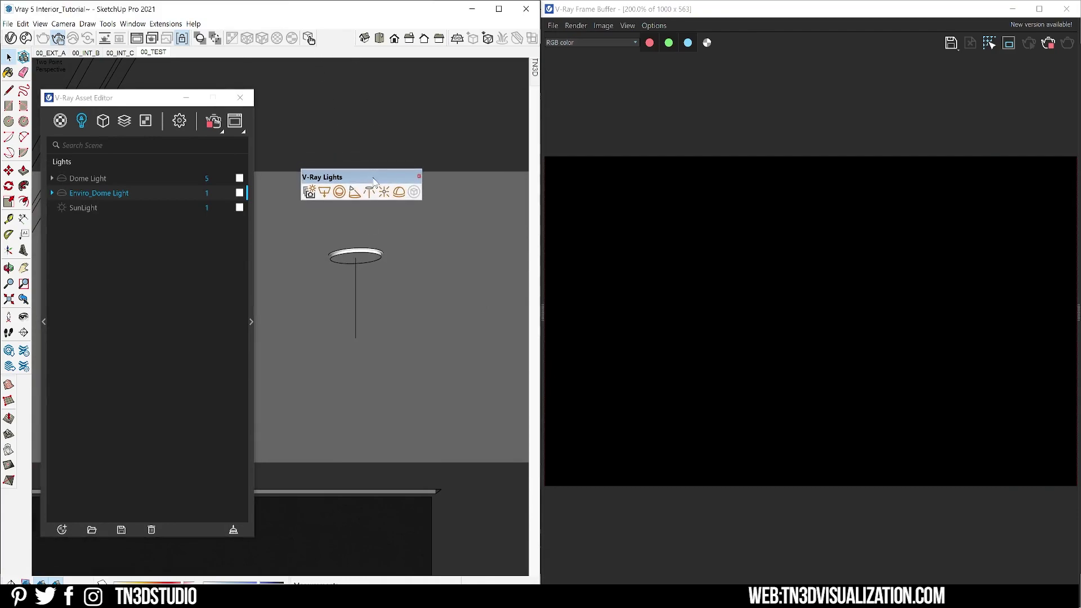
double_click(363, 260)
click(363, 261)
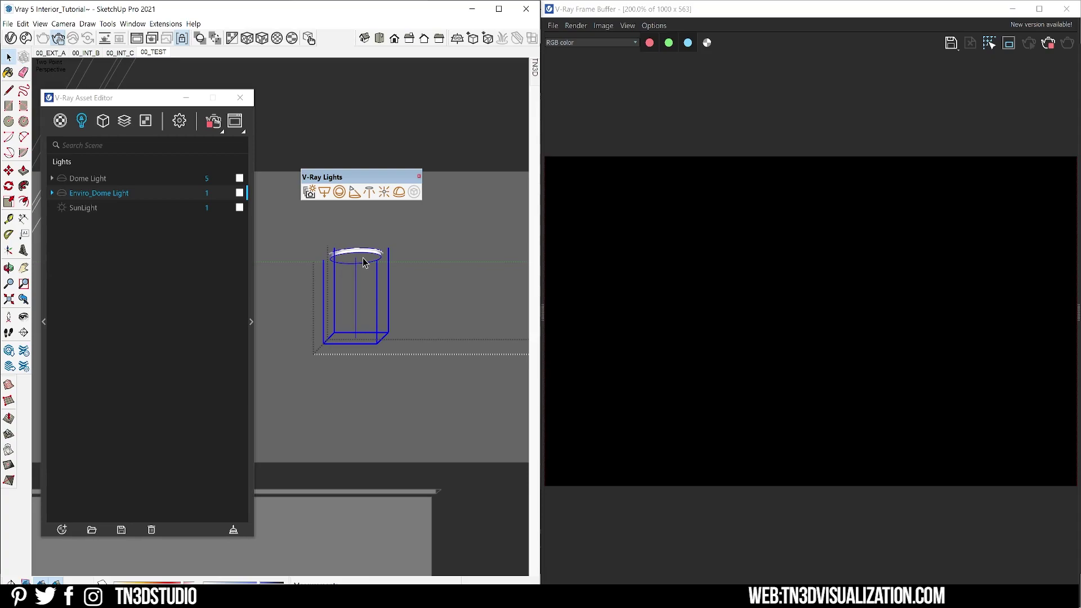
double_click(363, 261)
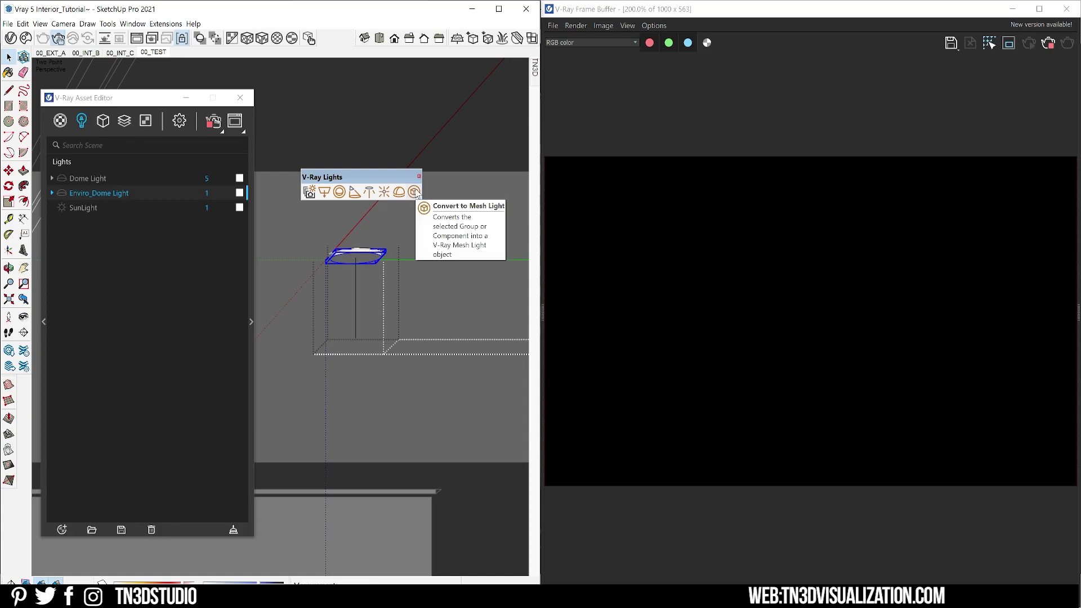
click(414, 192)
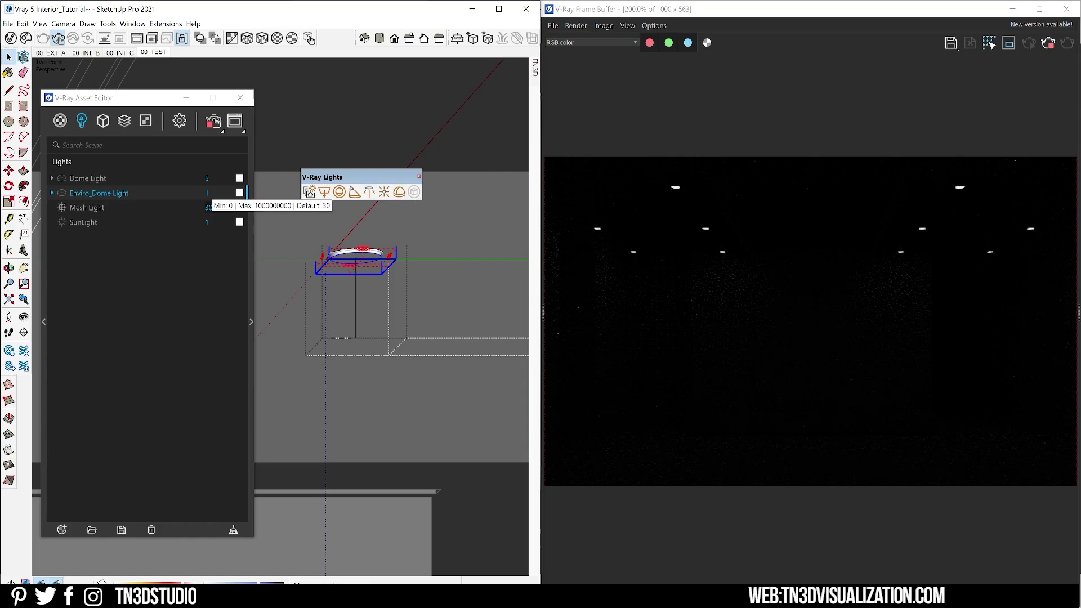
Set the mesh light's intensity to 5 and name it 00_Ceiling Mesh Light.
double_click(208, 207)
text(5)
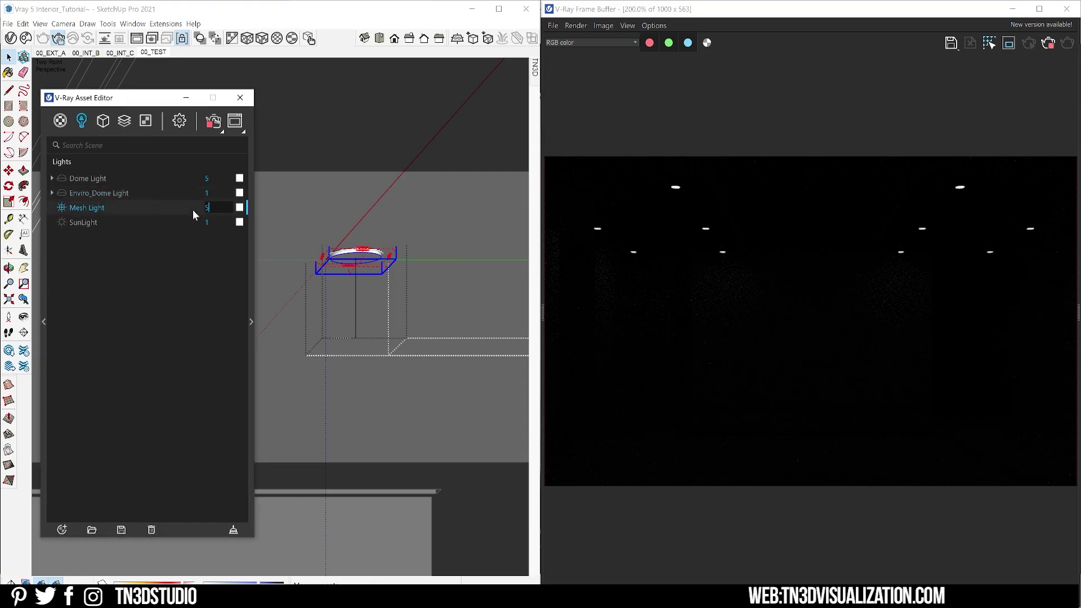
key(Return)
double_click(77, 207)
text(00_Ceiling)
key(Return)
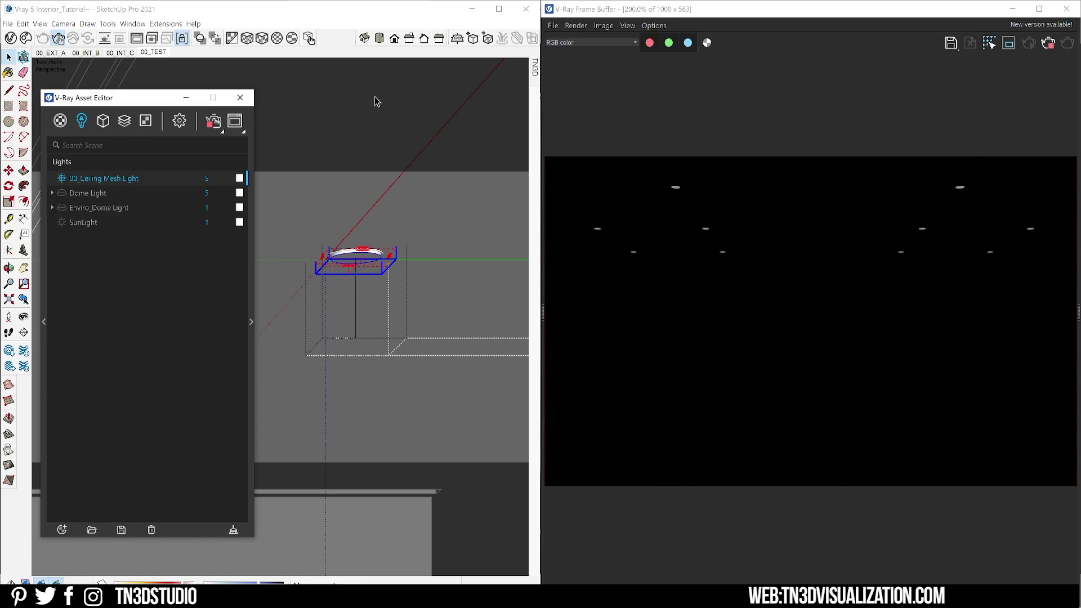
Place an IES light with the area-light.ies profile at the ceiling downlight.
click(344, 48)
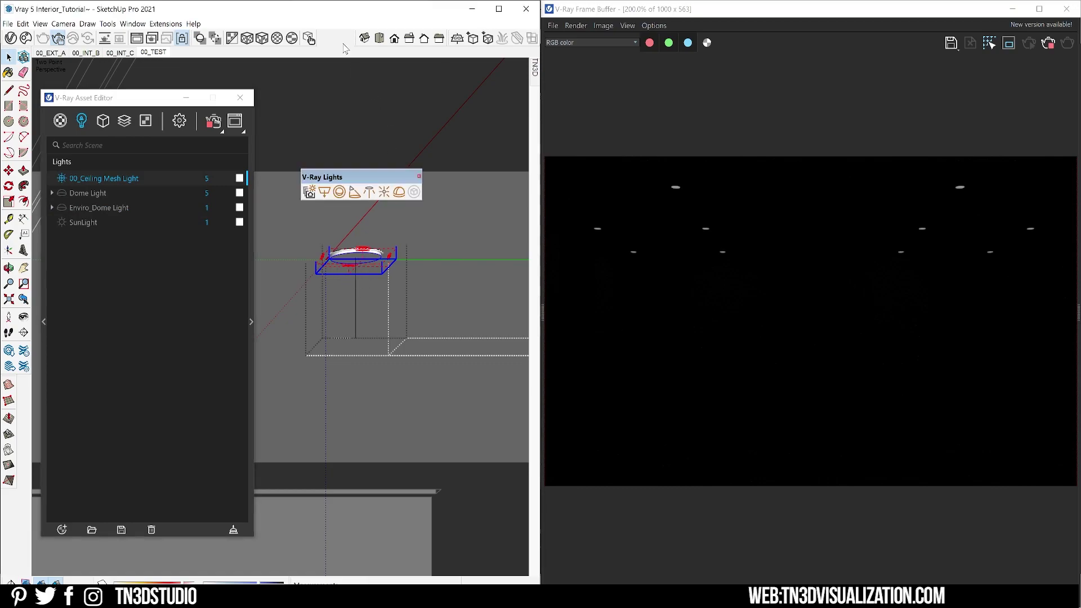
click(369, 192)
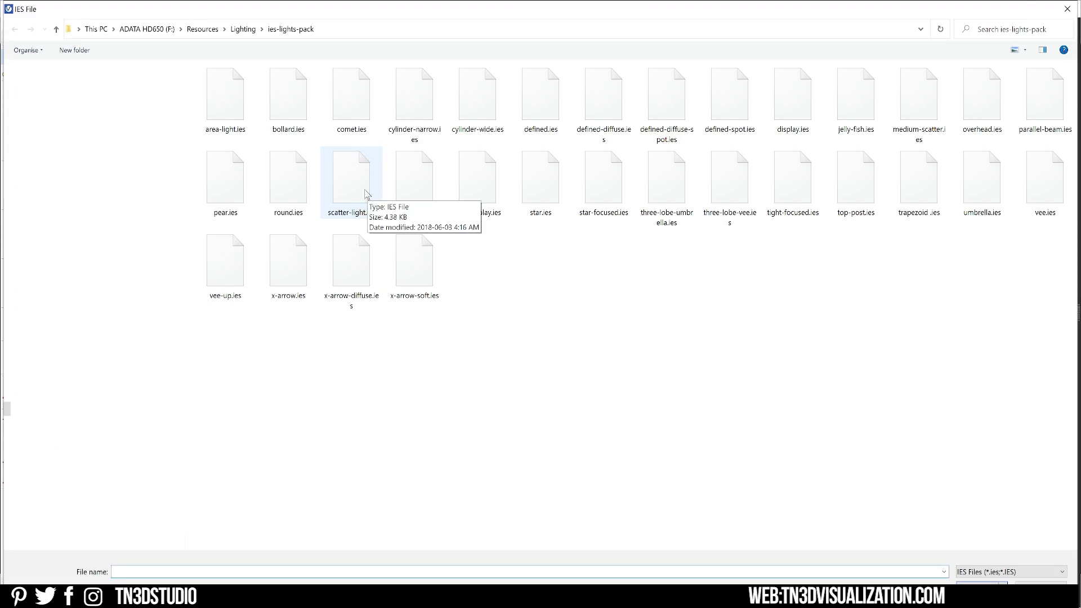
double_click(228, 106)
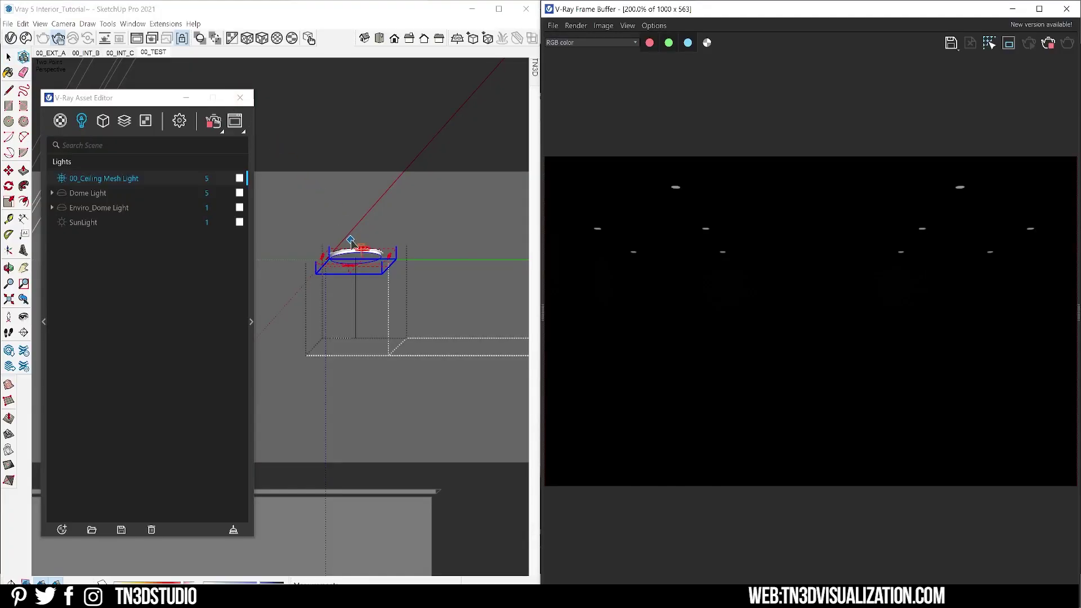
scroll(355, 256, up, 3)
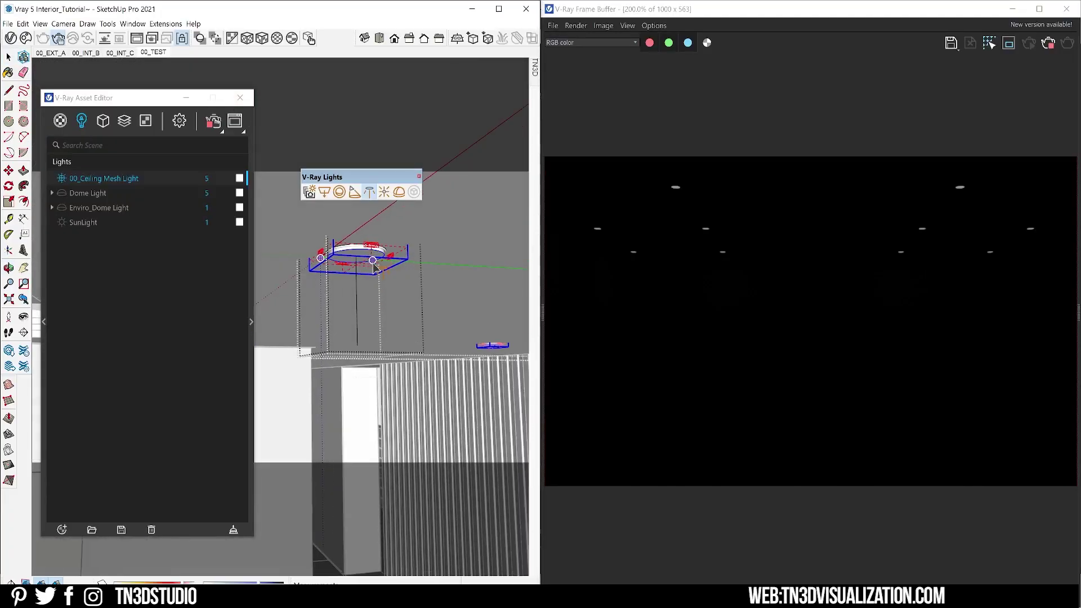
click(355, 261)
scroll(354, 262, up, 4)
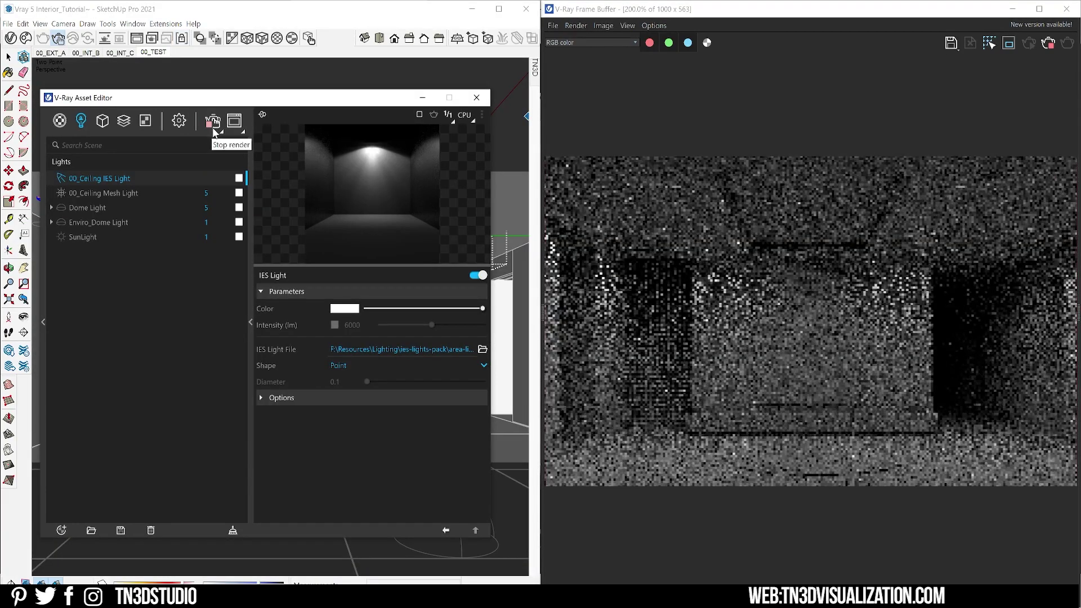
Turn the IES light's intensity override on at 1700 lm, then off again.
click(335, 325)
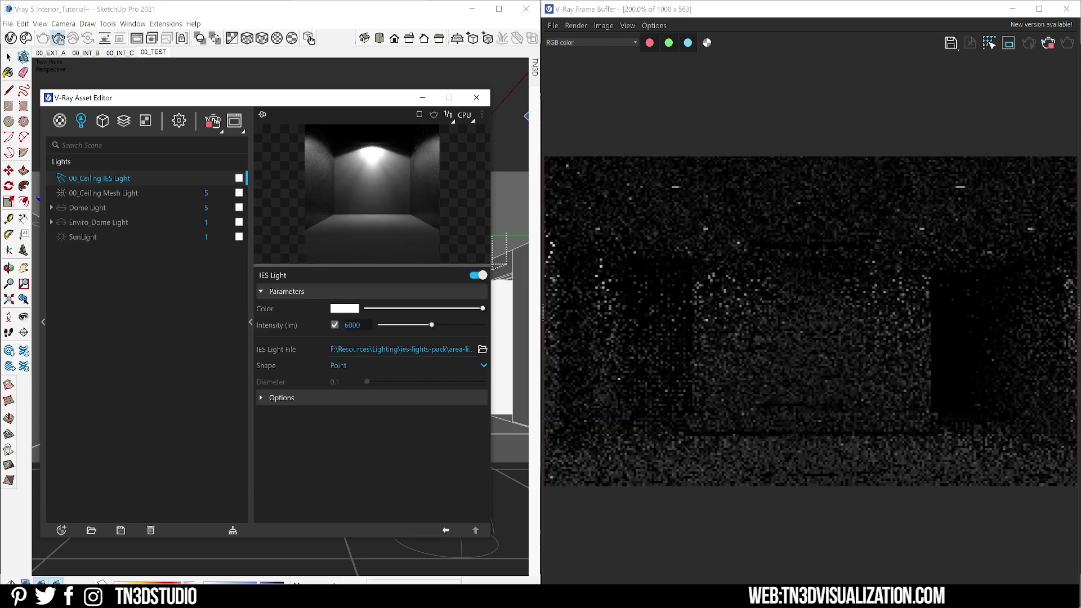
text(1700)
key(Return)
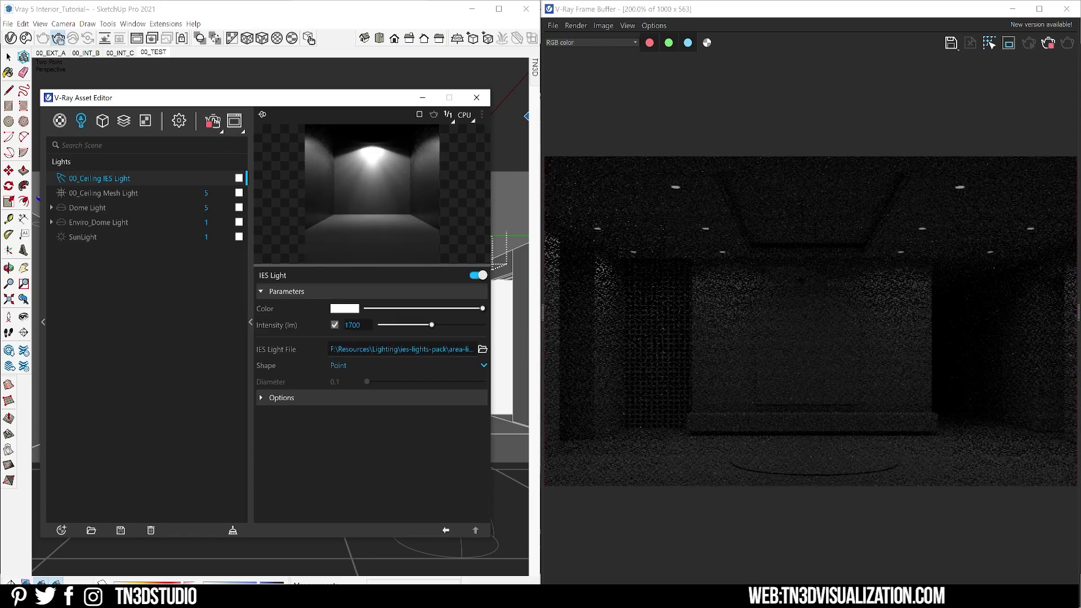
click(335, 325)
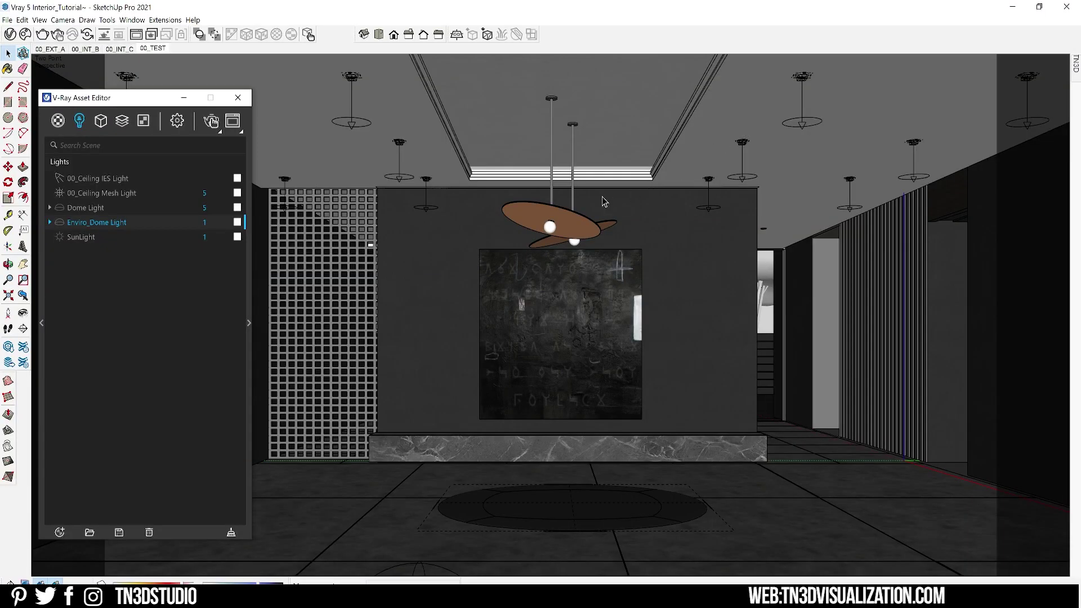
Convert the pendant bulb into a mesh light named 00_Center Mesh Light.
click(566, 216)
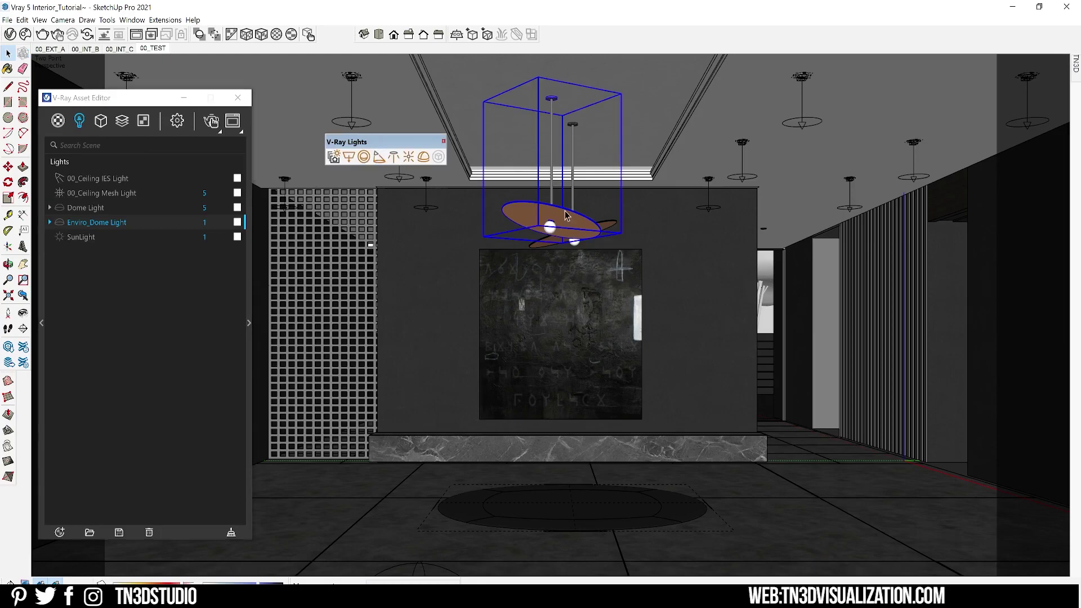
scroll(546, 201, up, 5)
double_click(546, 214)
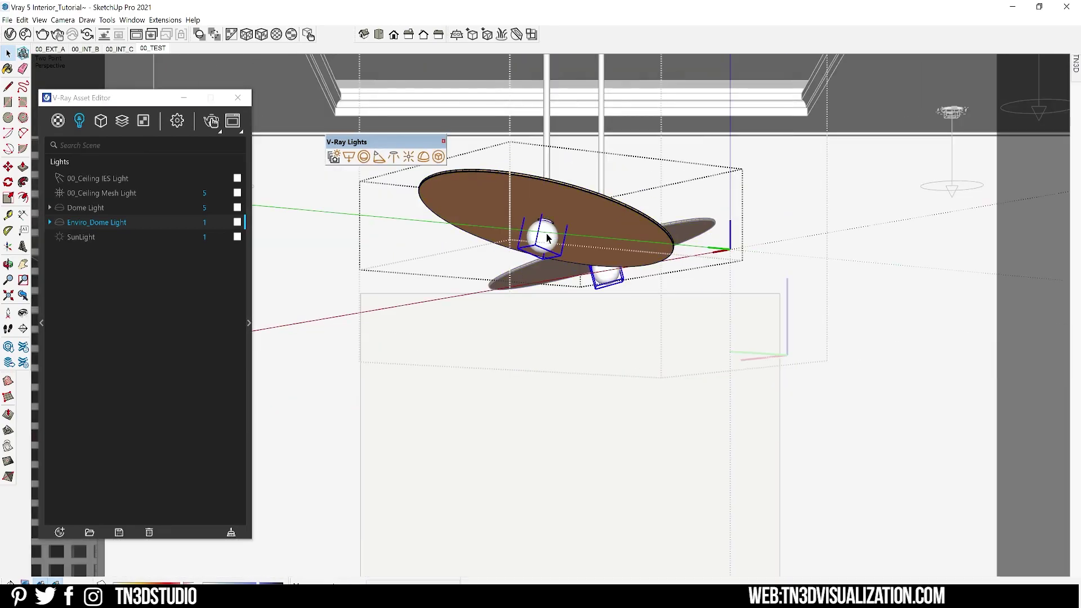
click(438, 156)
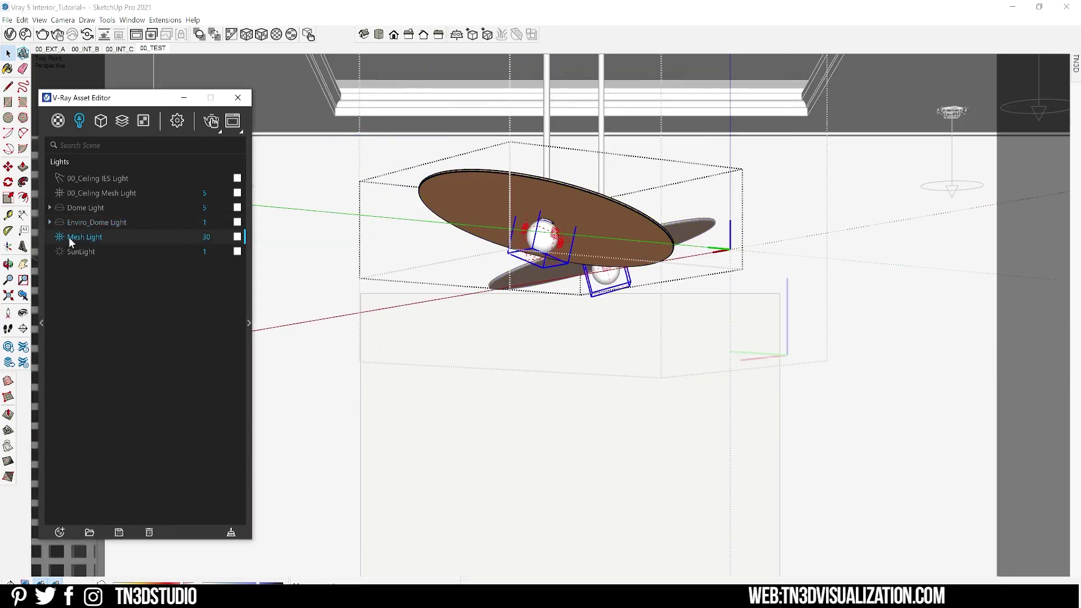
text(00_Center L)
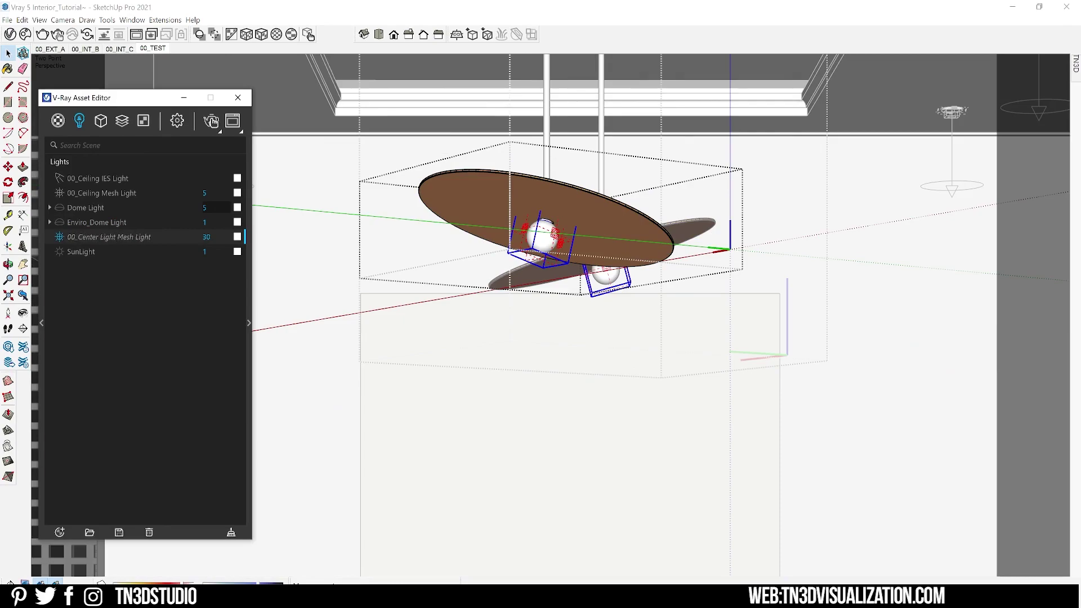
key(BackSpace)
key(Return)
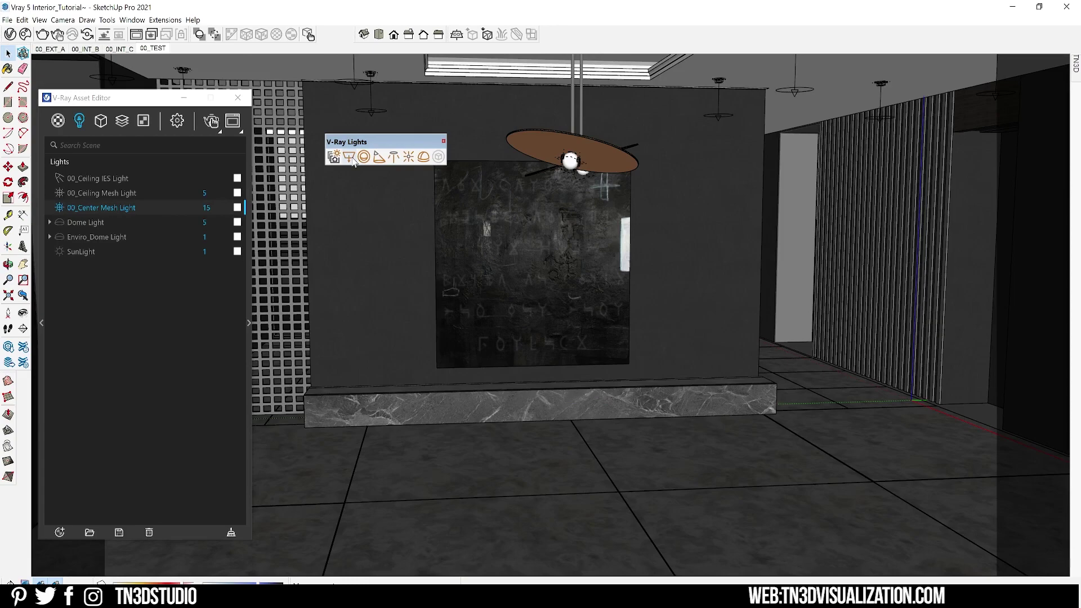
Draw a rectangle light and move it onto the artwork wall.
click(351, 160)
click(548, 483)
click(681, 522)
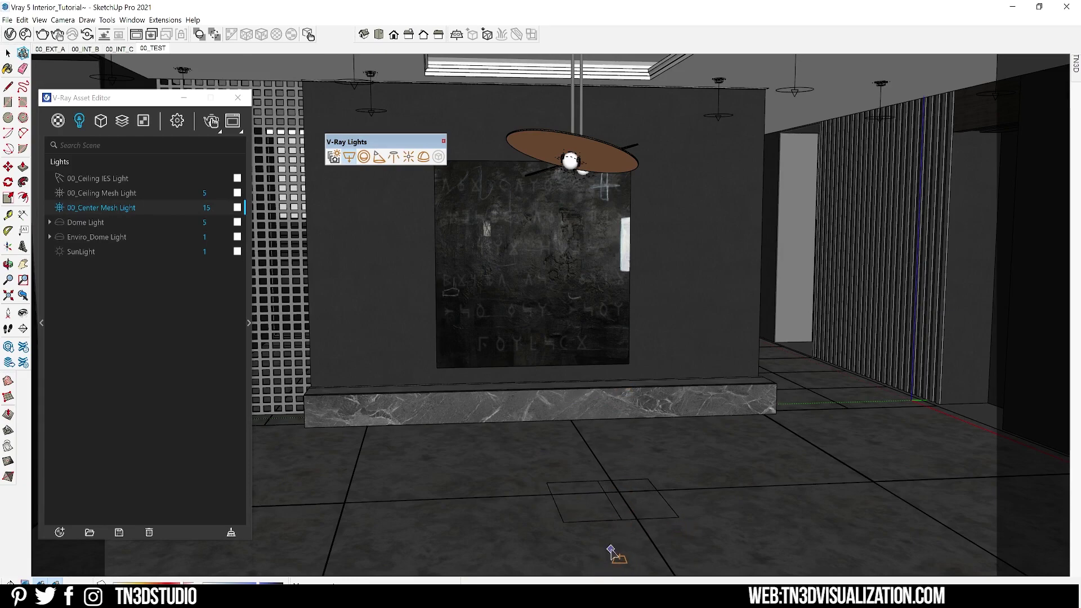
key(m)
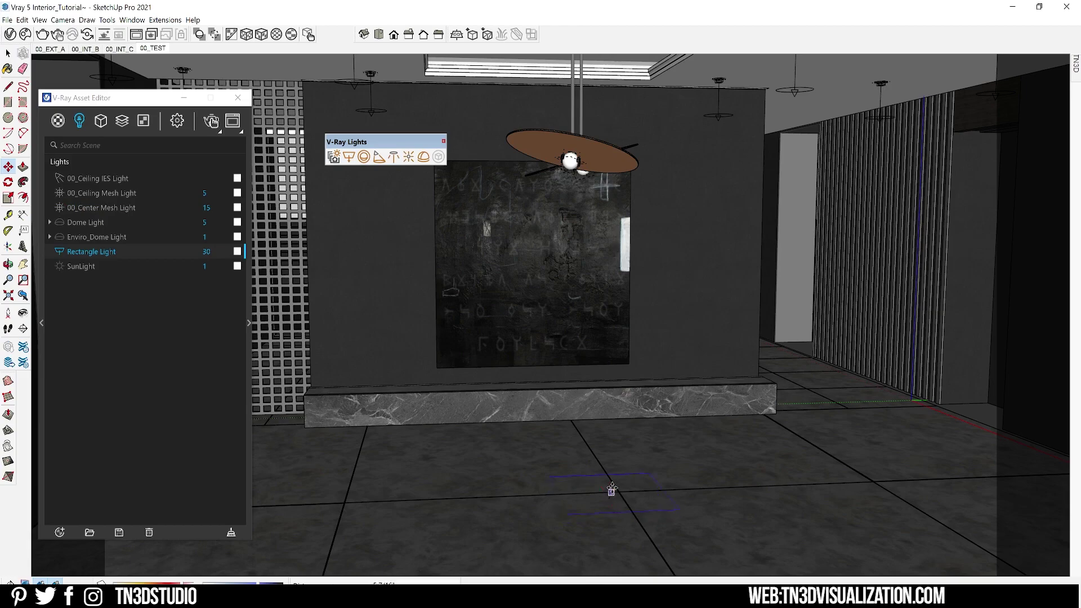
click(611, 490)
scroll(580, 217, up, 5)
scroll(663, 197, down, 5)
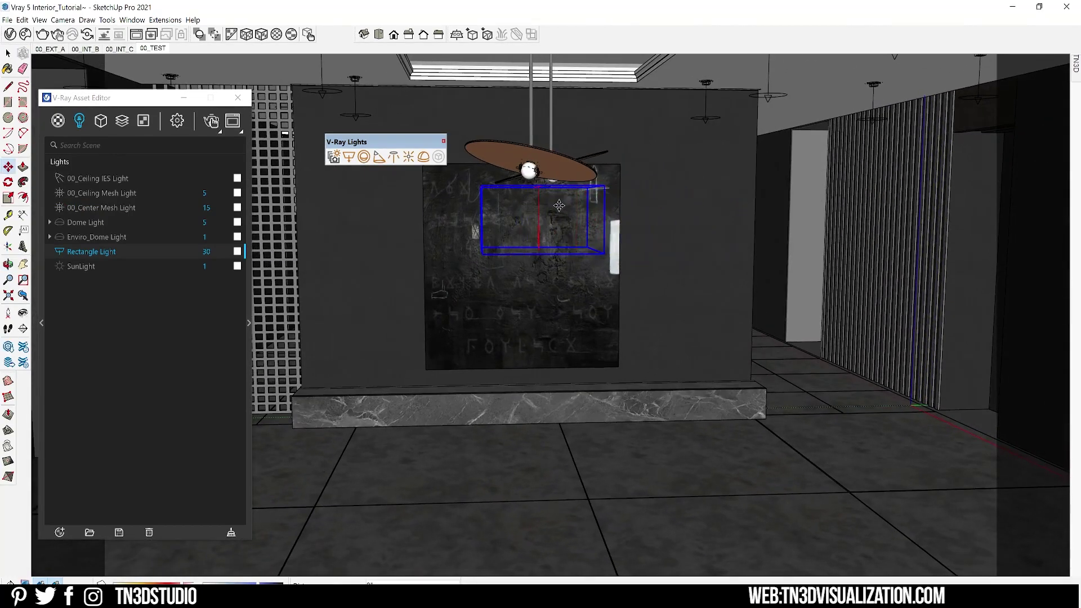
click(559, 235)
Give the rectangle light intensity 80, directionality .75 and a warm orange colour.
click(249, 322)
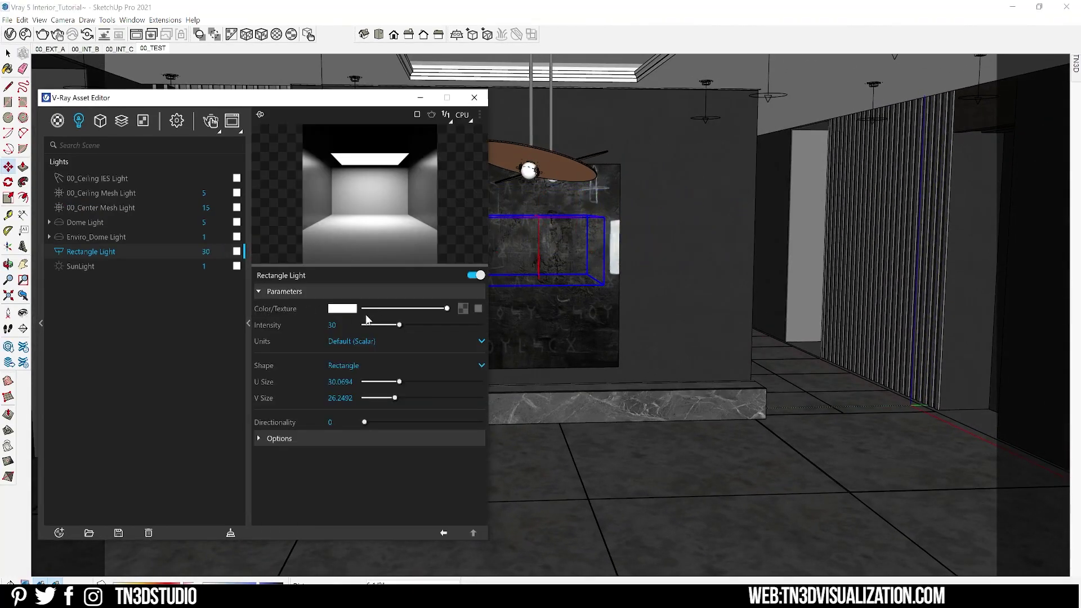
text(80)
key(Return)
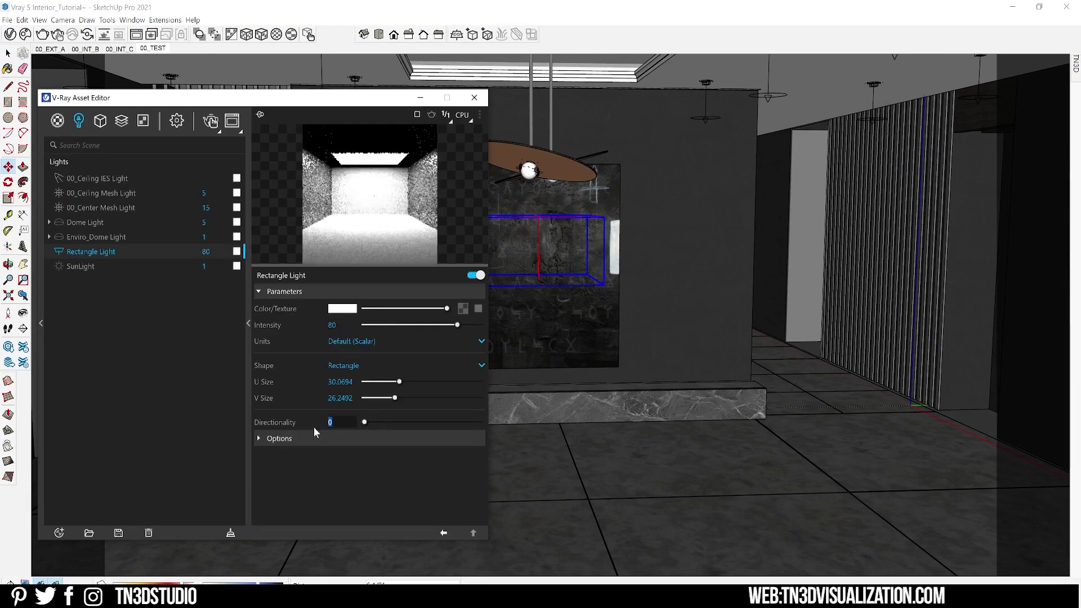
text(.75)
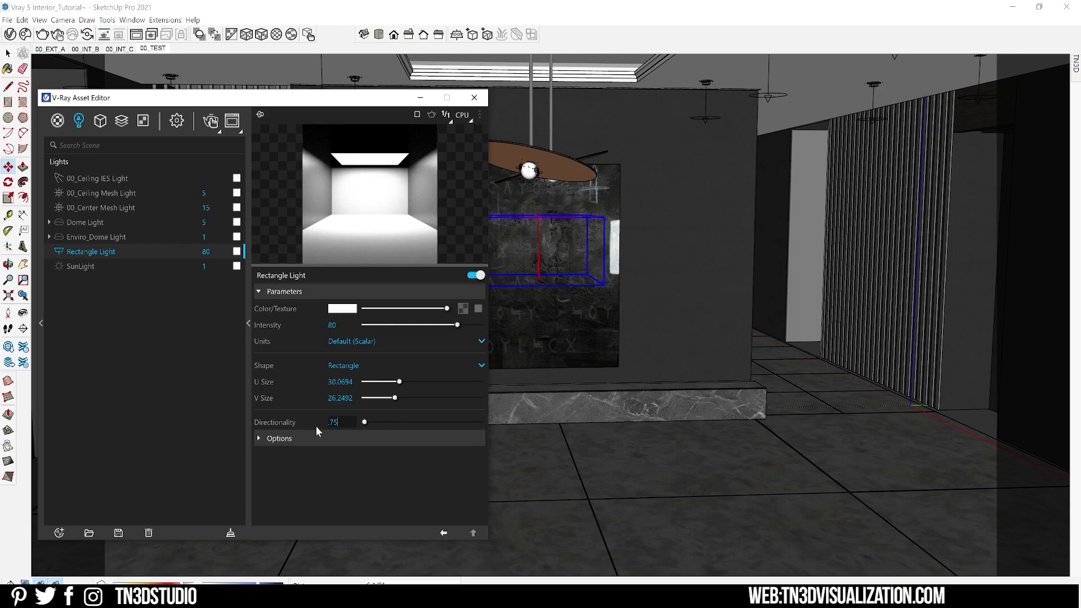
key(Return)
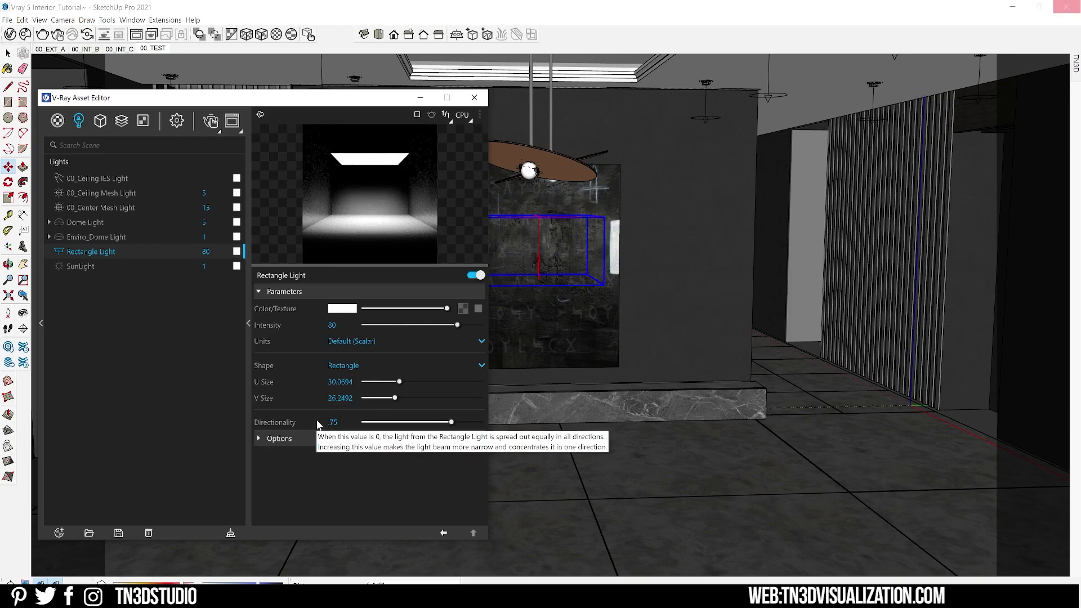
click(348, 309)
drag(639, 370, 610, 370)
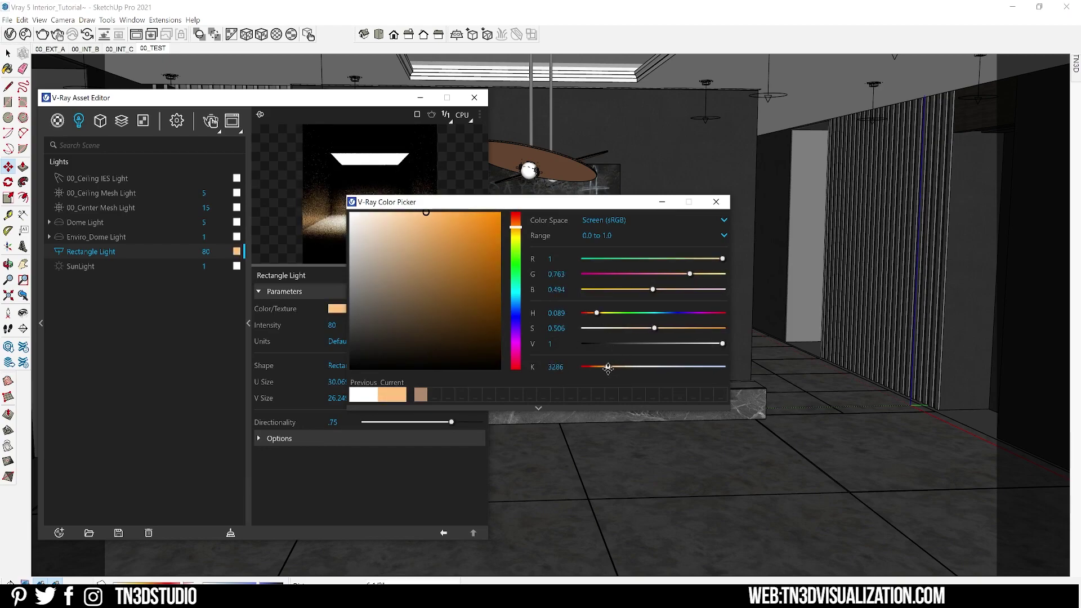
drag(613, 376, 613, 371)
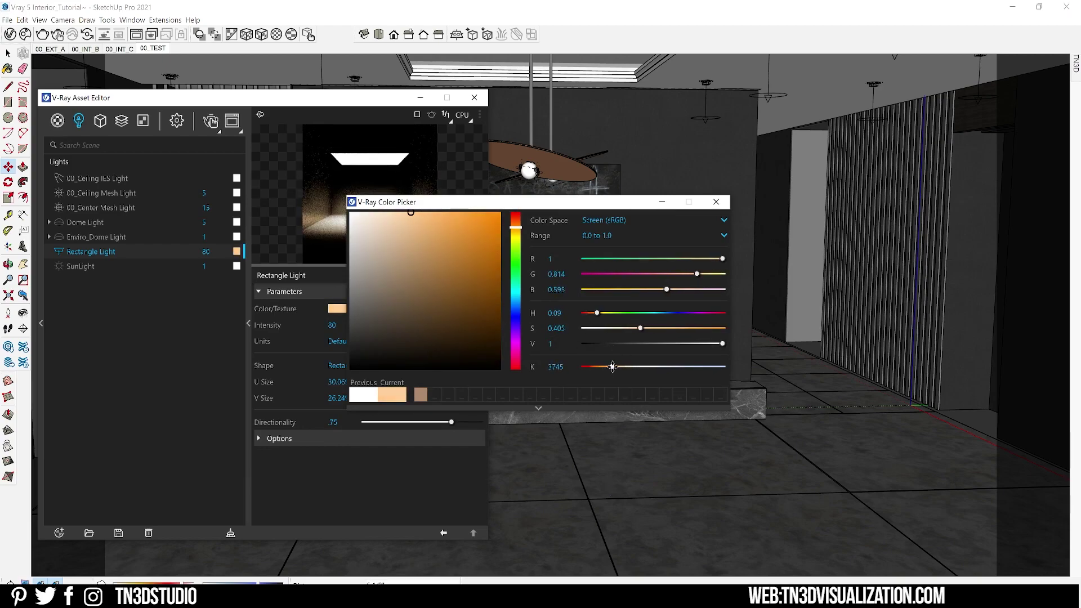
click(715, 202)
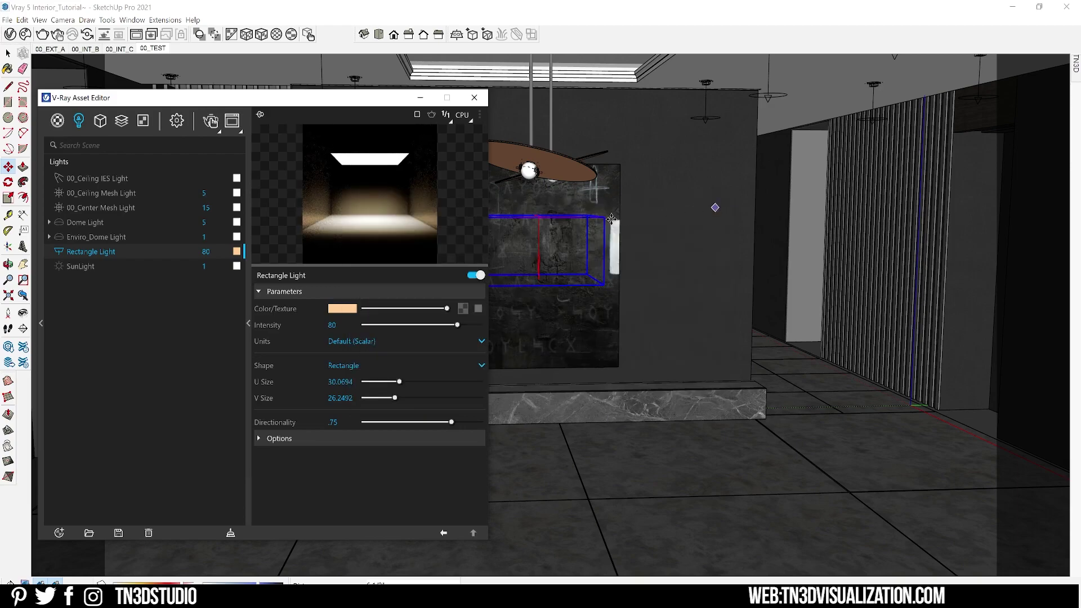
Rename the rectangle light to 00_Center Rectangle Light.
double_click(101, 253)
text(Center)
key(Return)
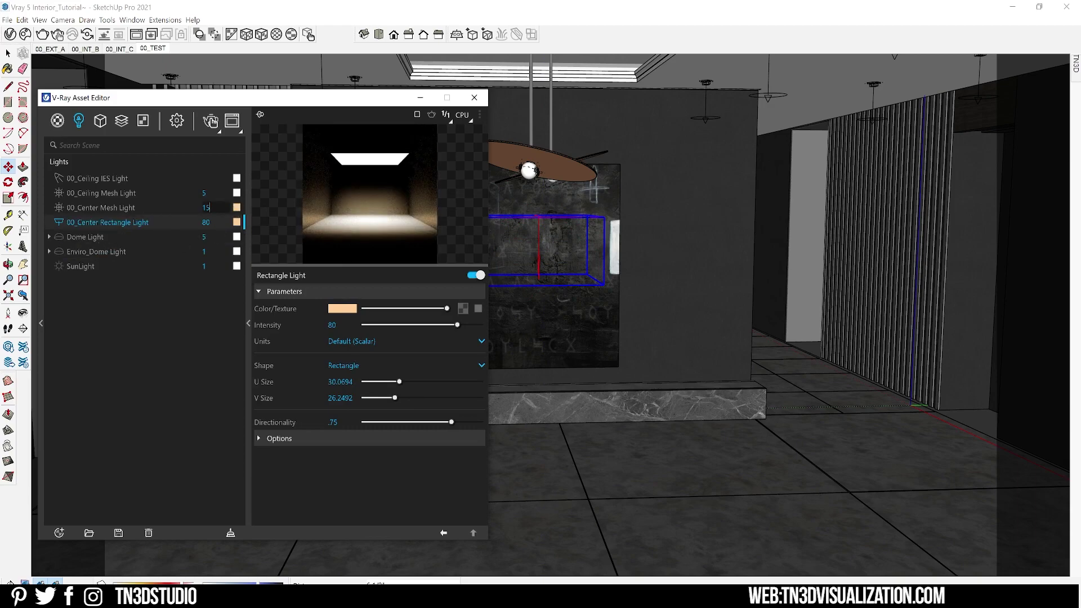
click(135, 207)
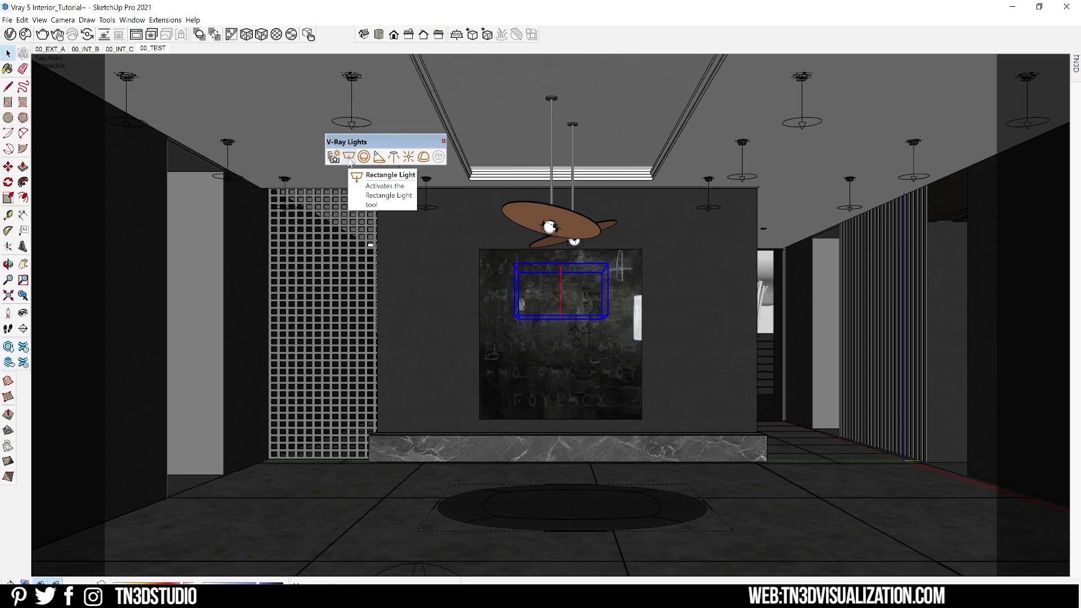
Hide the floor lamp's fabric shade and convert its vertical pole into a mesh light.
click(349, 159)
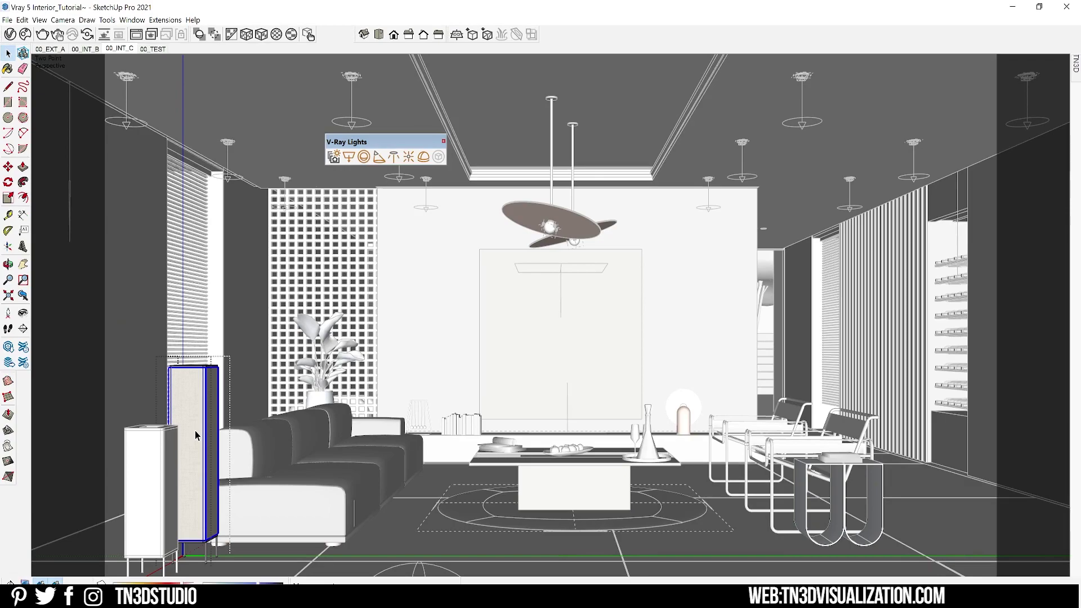
click(200, 545)
key(Delete)
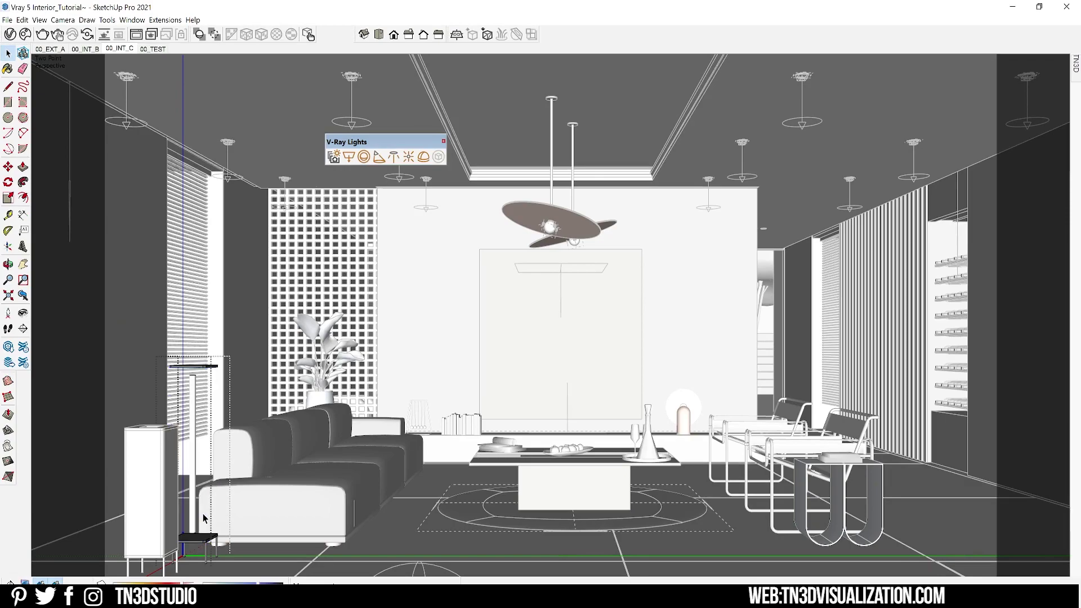
click(193, 470)
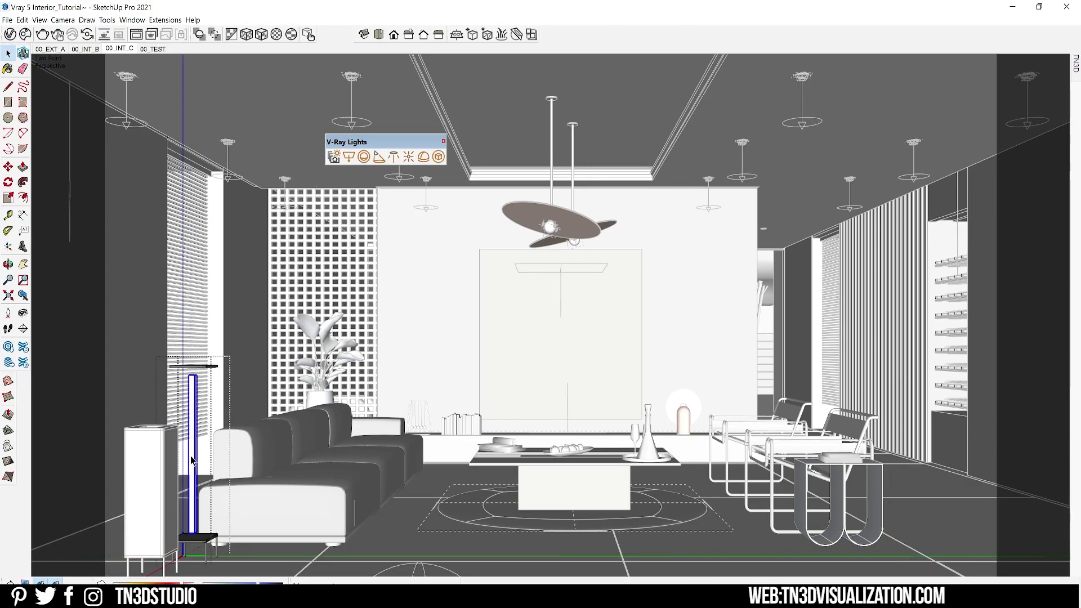
click(438, 158)
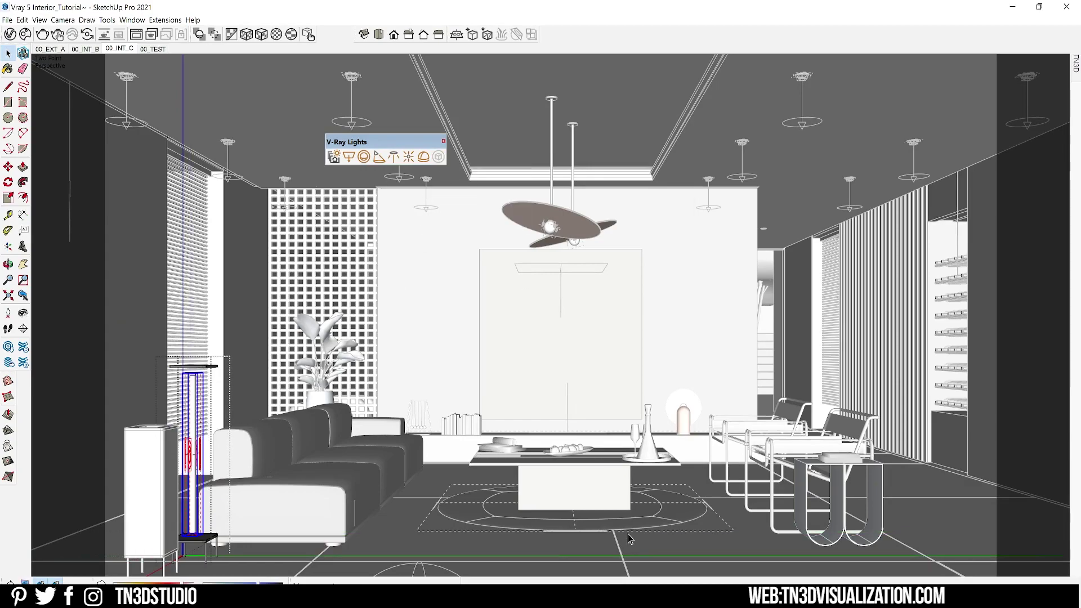
Set the floor lamp mesh light to Luminous Power at 1050 lumens.
click(689, 328)
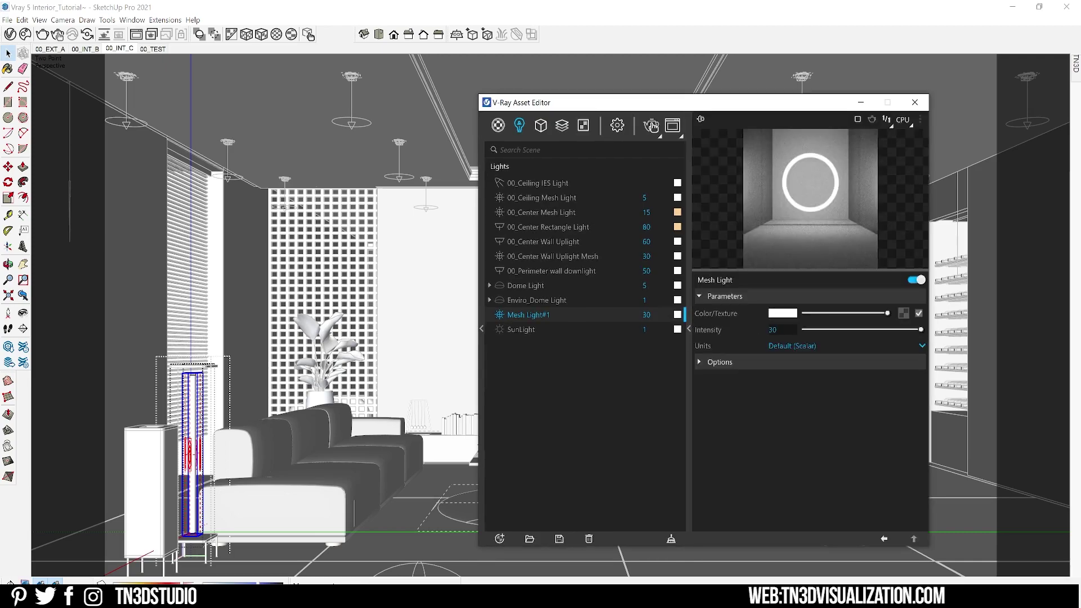
click(780, 347)
click(798, 374)
text(1050)
key(Return)
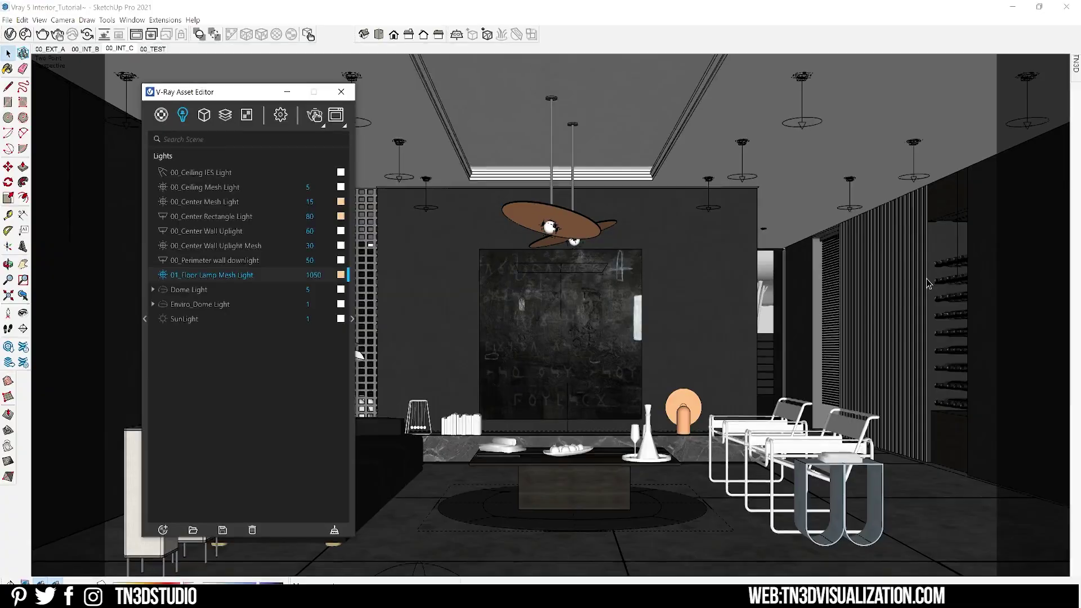
Select the wine rack group and add a Light Mix render element.
shift+middle_drag(884, 303, 722, 297)
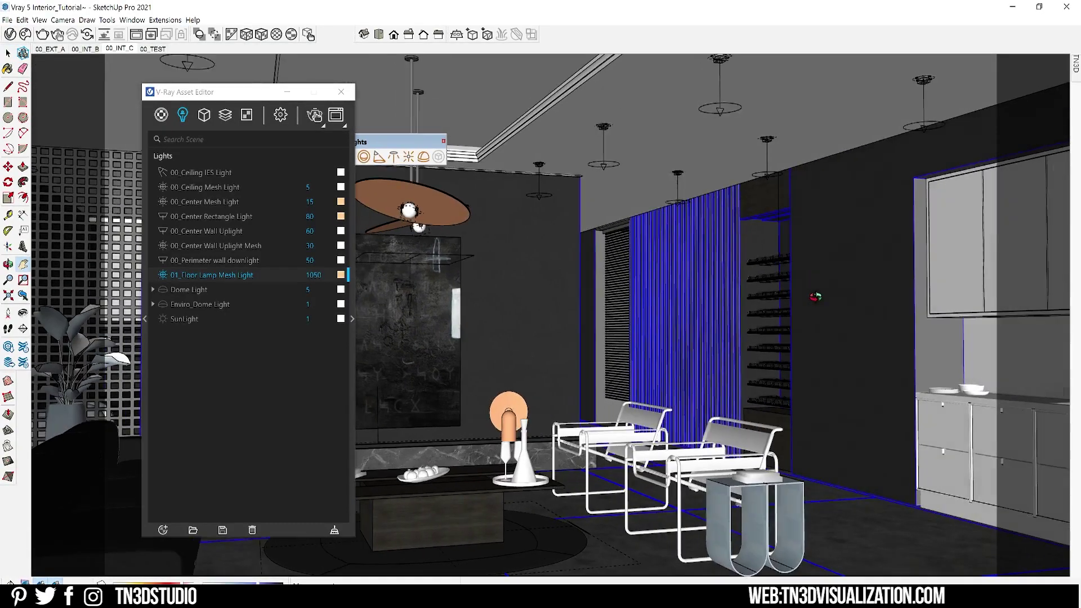
scroll(799, 297, up, 6)
drag(617, 317, 574, 340)
key(space)
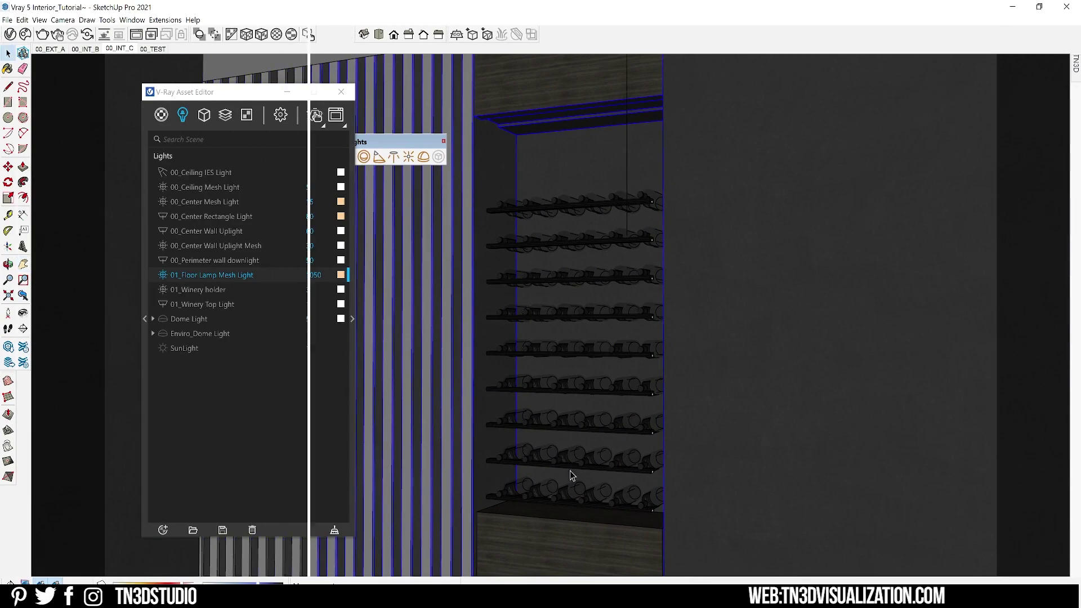
click(570, 471)
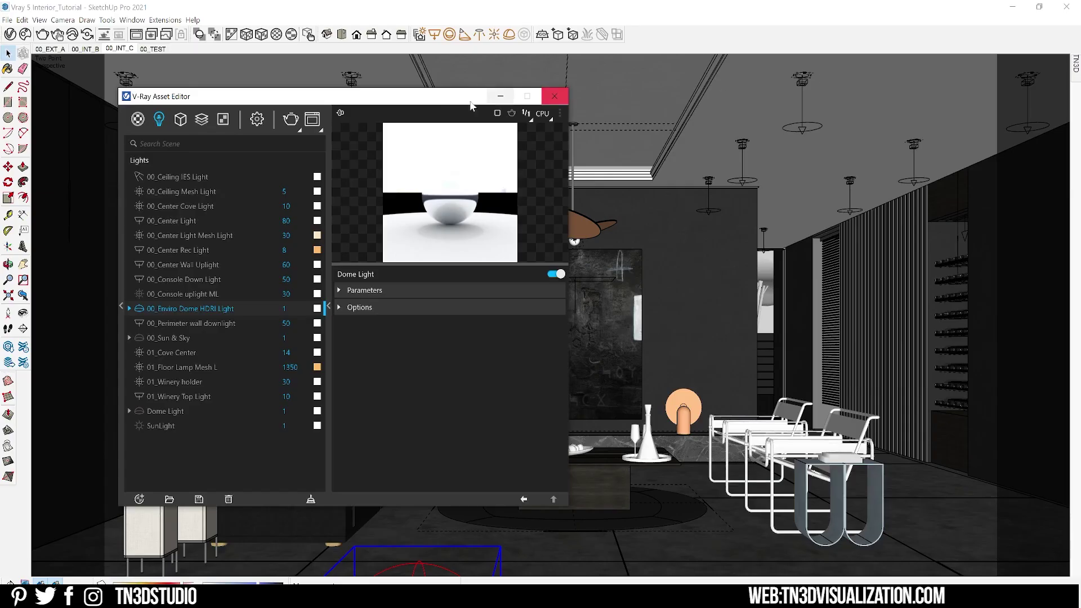
click(223, 119)
click(237, 304)
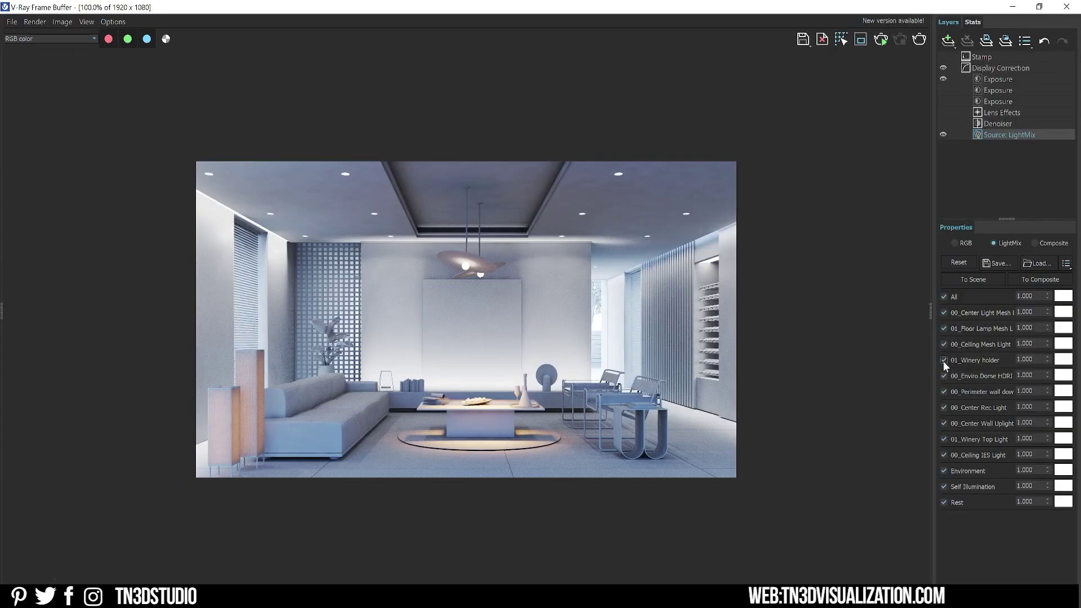
Tint the perimeter wall downlight a deep red-orange of about 1057 K in LightMix.
click(944, 360)
click(943, 360)
click(944, 376)
click(944, 376)
click(943, 392)
click(944, 392)
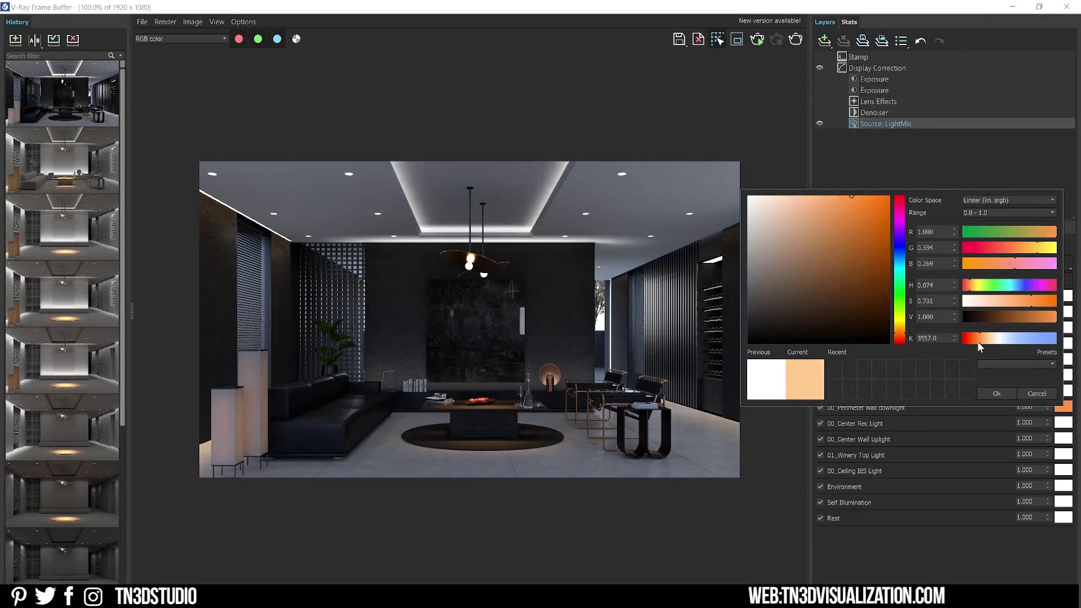
mouse_move(977, 342)
mouse_down()
mouse_move(960, 336)
mouse_move(971, 338)
mouse_up()
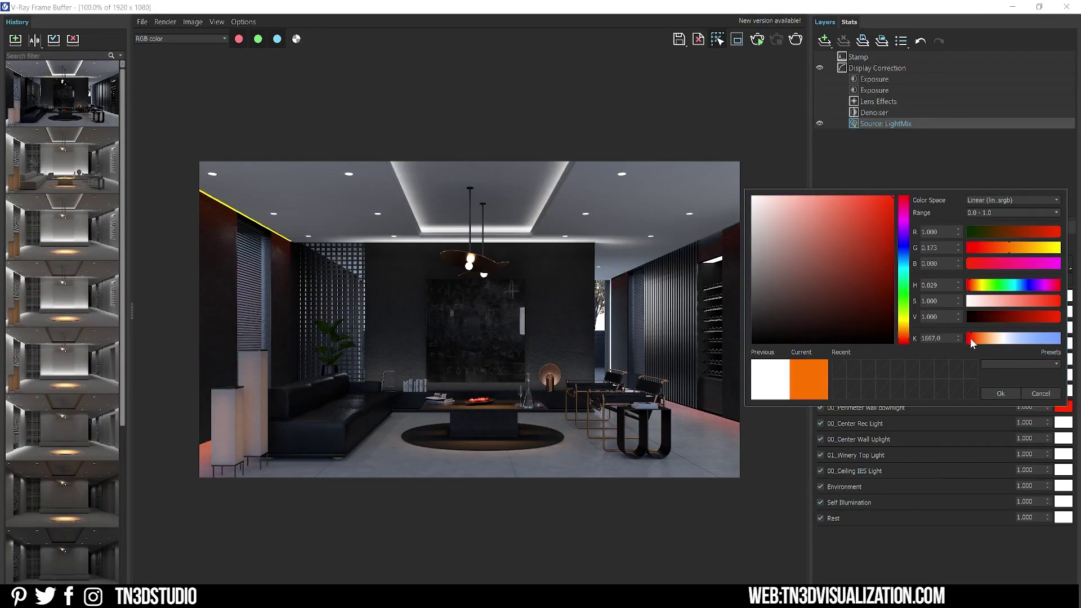
click(985, 393)
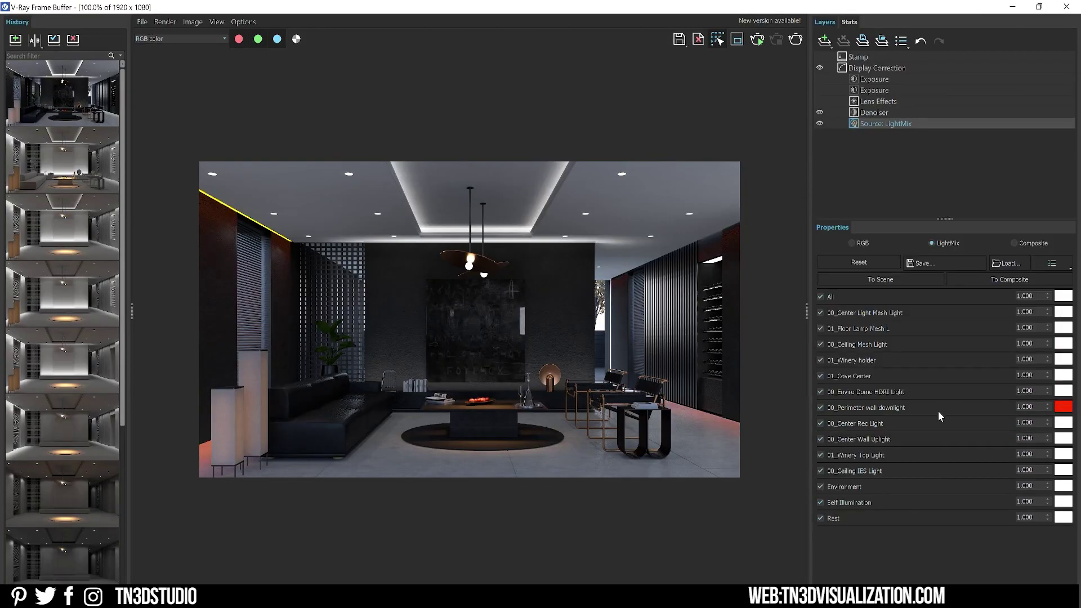
Warm the 00_Center Rec Light's colour temperature to an orange tint.
click(1062, 422)
drag(954, 354, 975, 357)
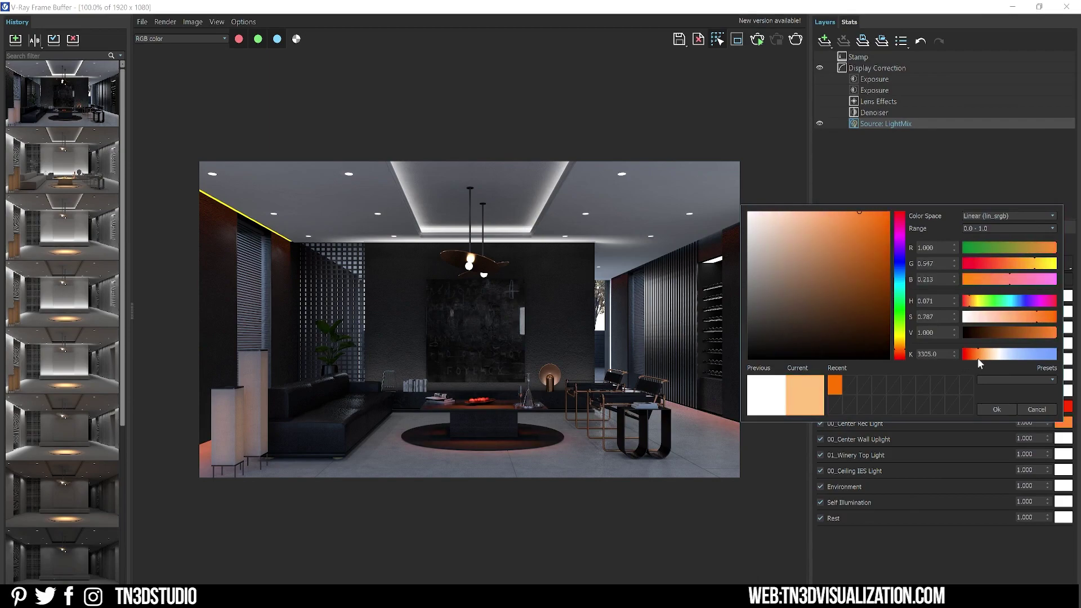
click(995, 410)
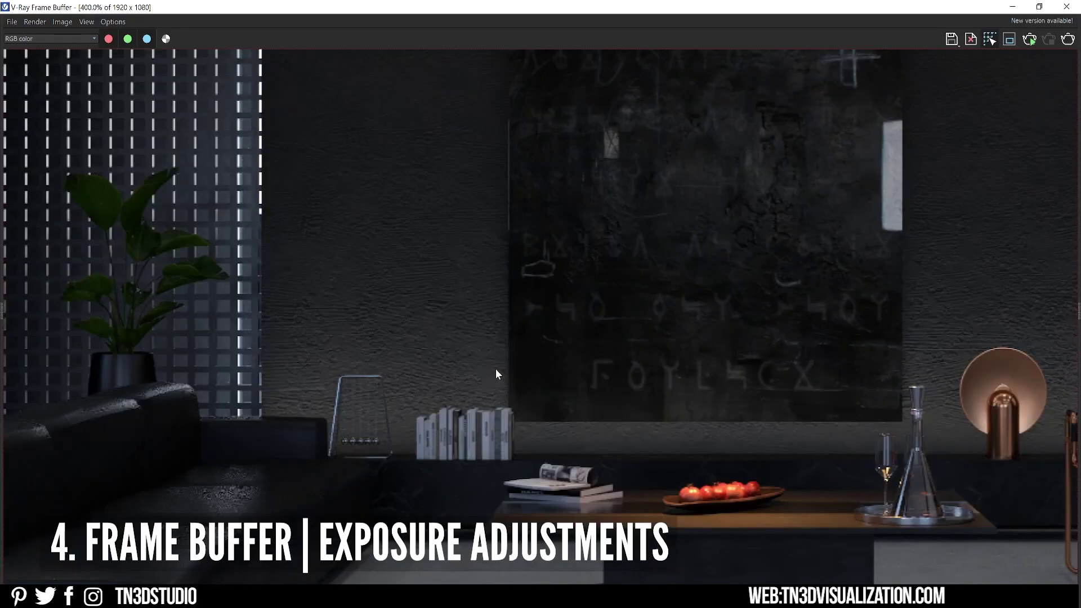
Enable View clamped colors and zoom in on the marked overbright pendant bulbs and downlights.
scroll(539, 342, down, 2)
scroll(552, 281, up, 2)
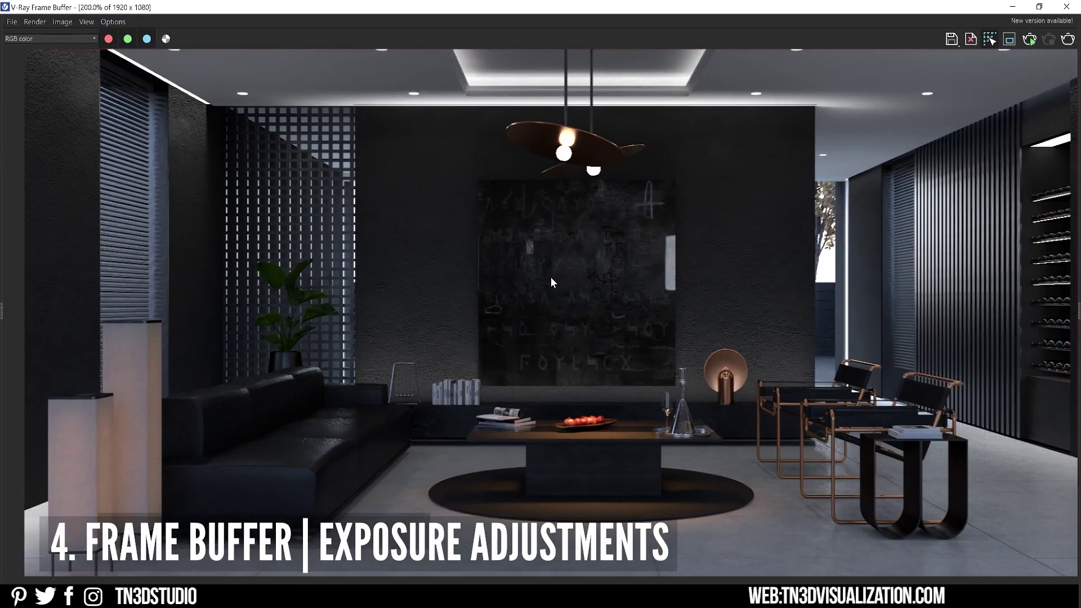
scroll(521, 315, down, 2)
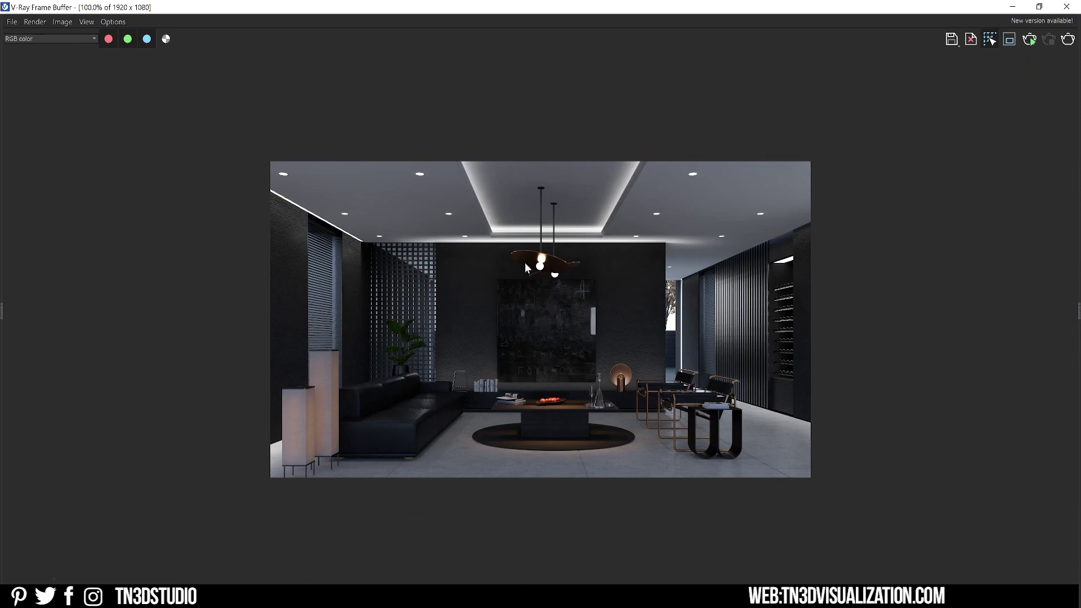
click(90, 22)
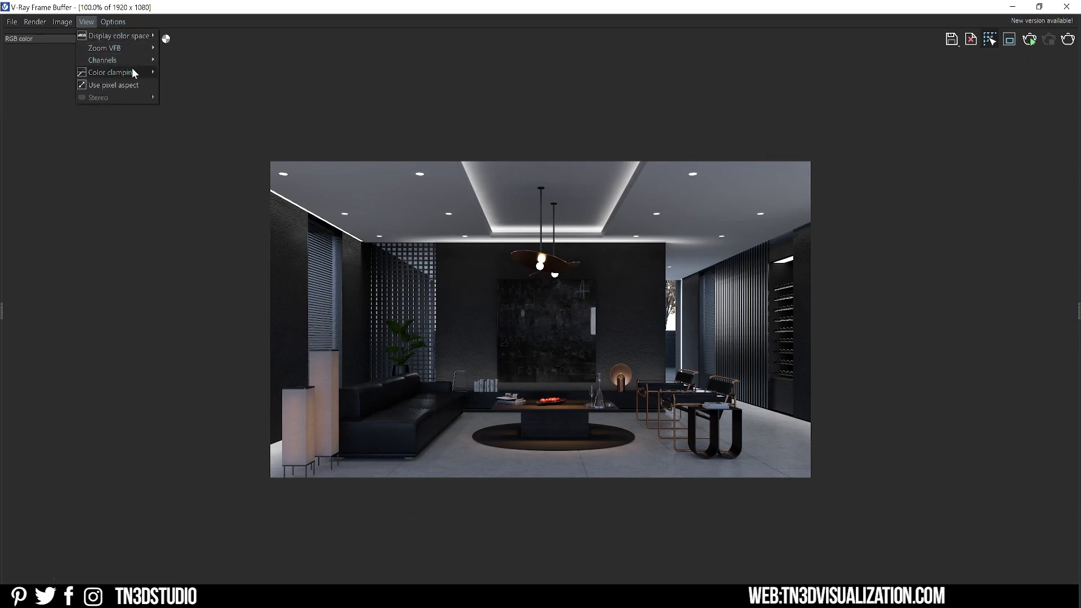
mouse_move(135, 72)
click(189, 84)
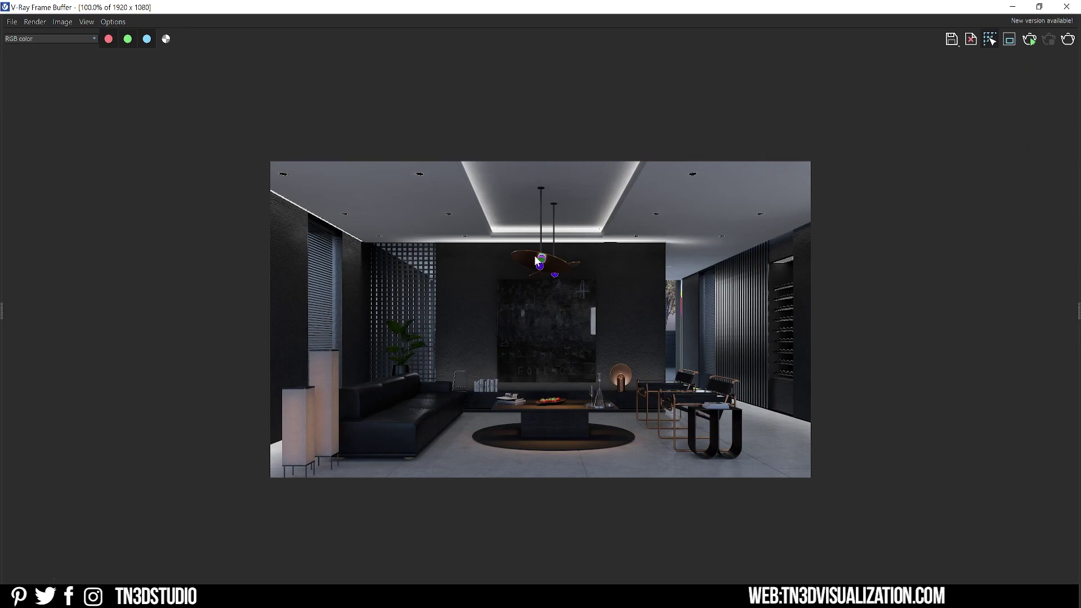
scroll(543, 260, up, 2)
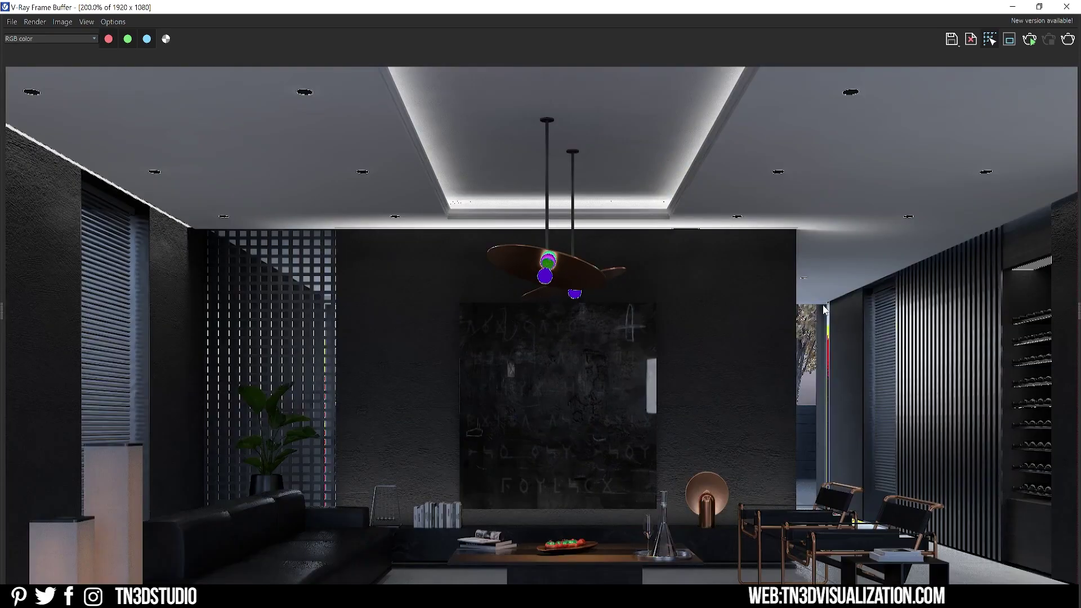
scroll(590, 507, up, 2)
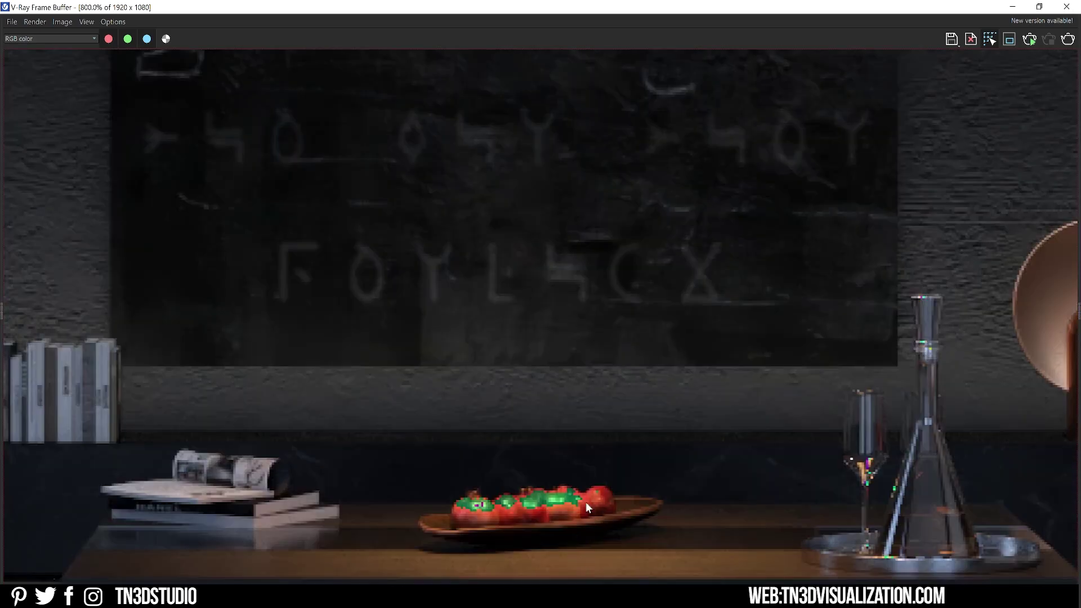
scroll(546, 375, down, 3)
scroll(550, 355, down, 2)
scroll(553, 348, up, 2)
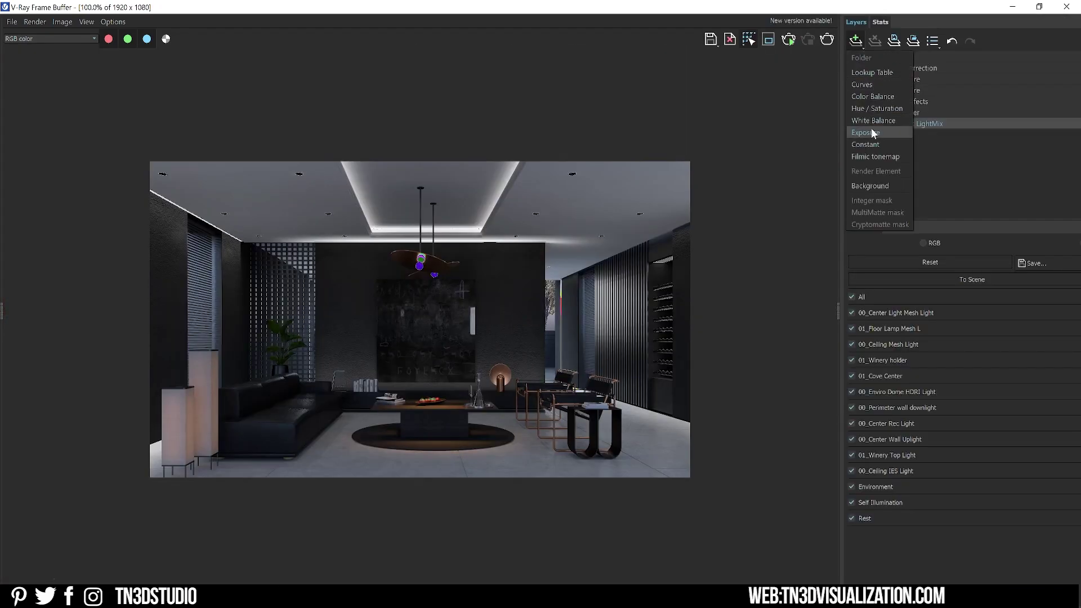
Add an Exposure layer set to 0.690, with lower highlight burn and slightly more contrast.
click(872, 133)
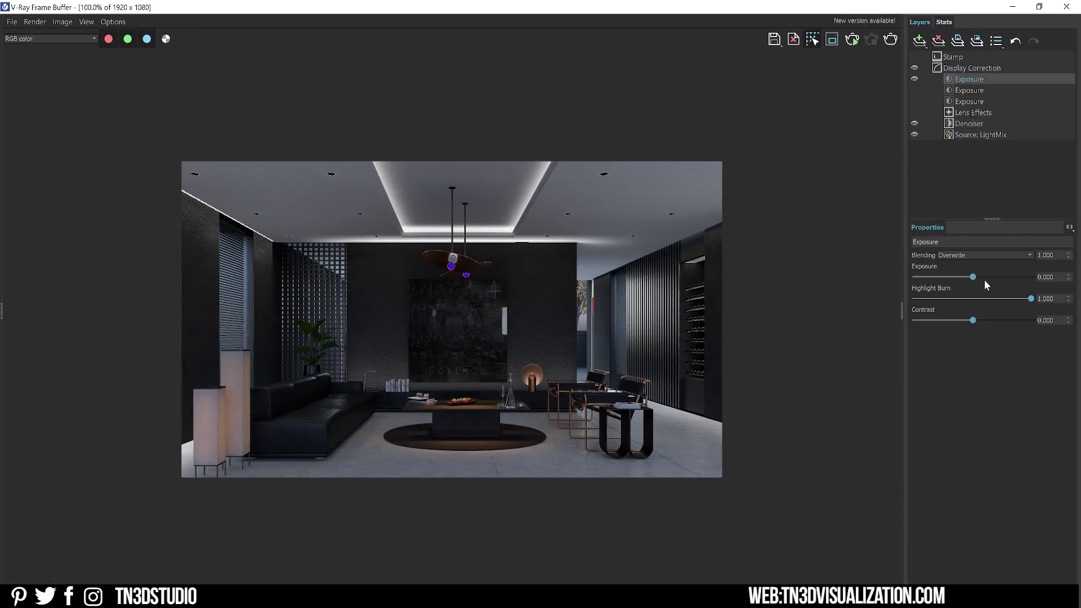
mouse_move(972, 276)
mouse_down()
mouse_move(995, 277)
mouse_move(974, 284)
mouse_move(1001, 298)
mouse_move(906, 303)
mouse_move(983, 316)
mouse_up()
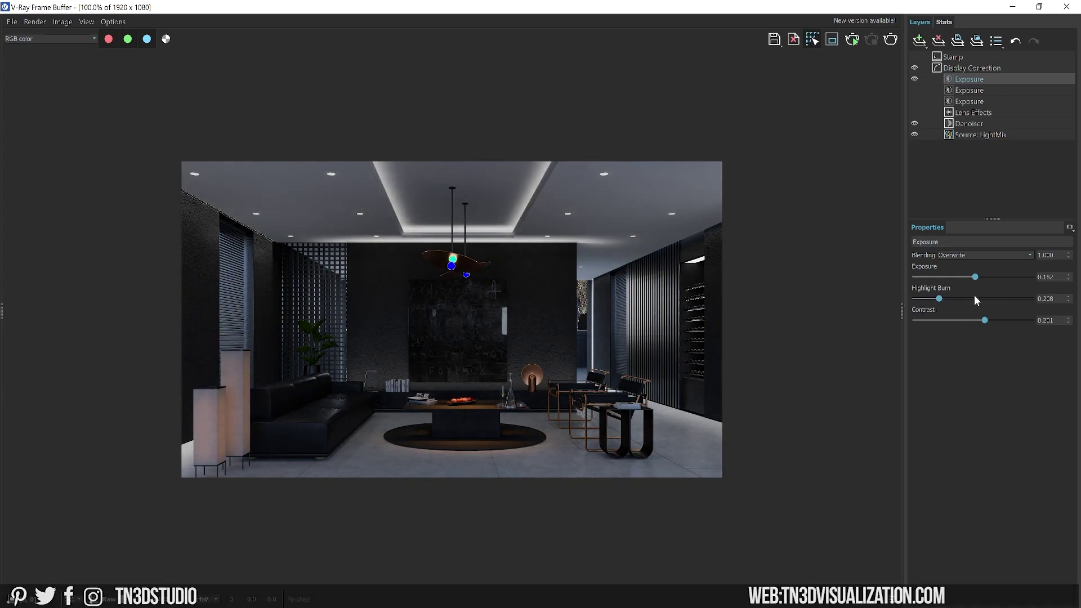
drag(977, 278, 981, 277)
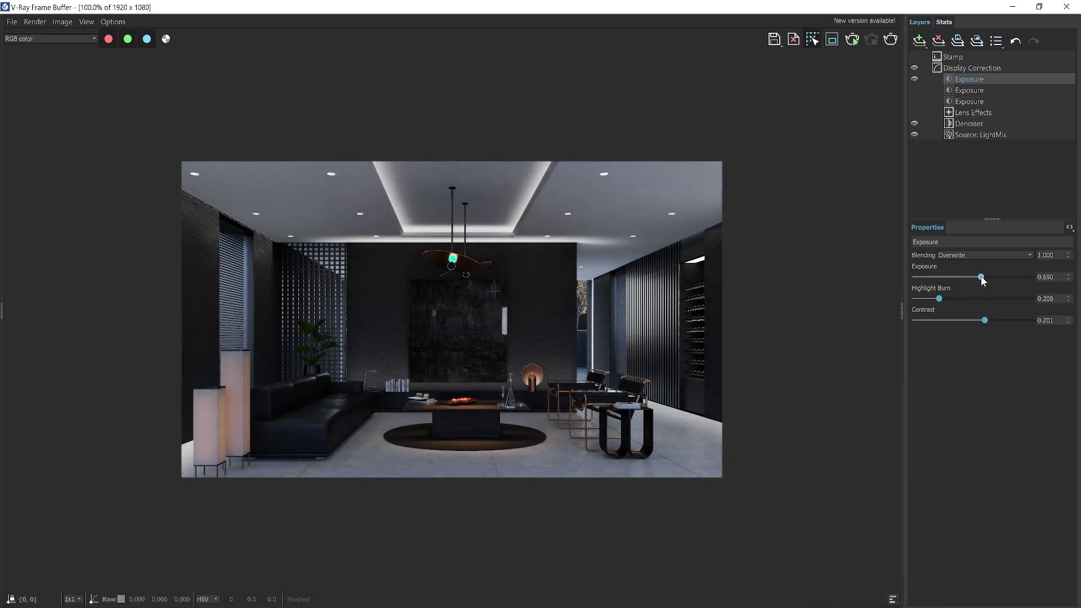
drag(976, 319, 934, 298)
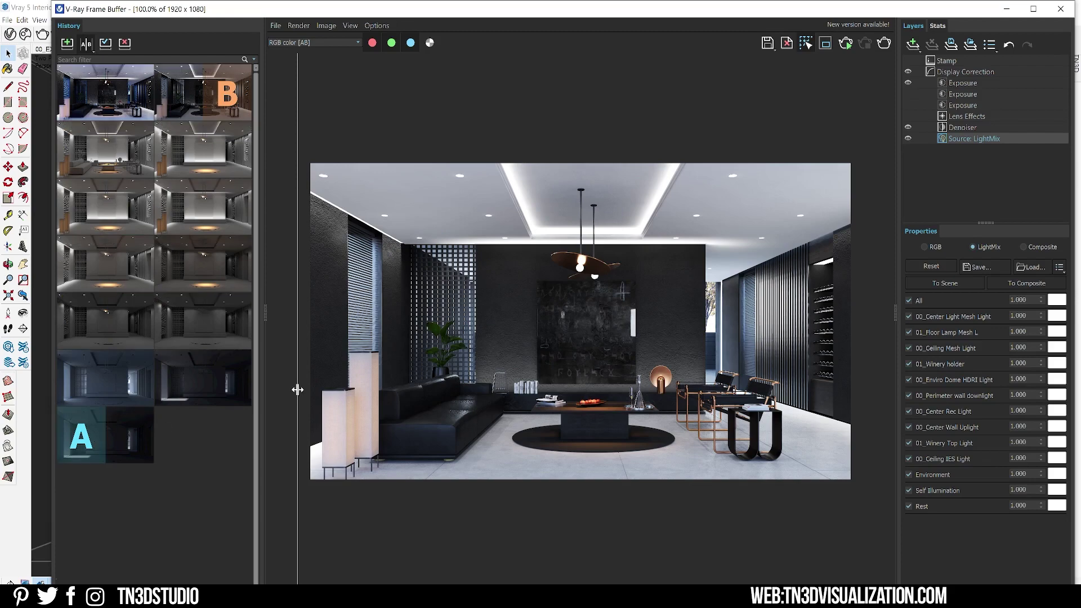
Drag the A/B split line across the room image to compare the two stored renders.
drag(297, 386, 431, 422)
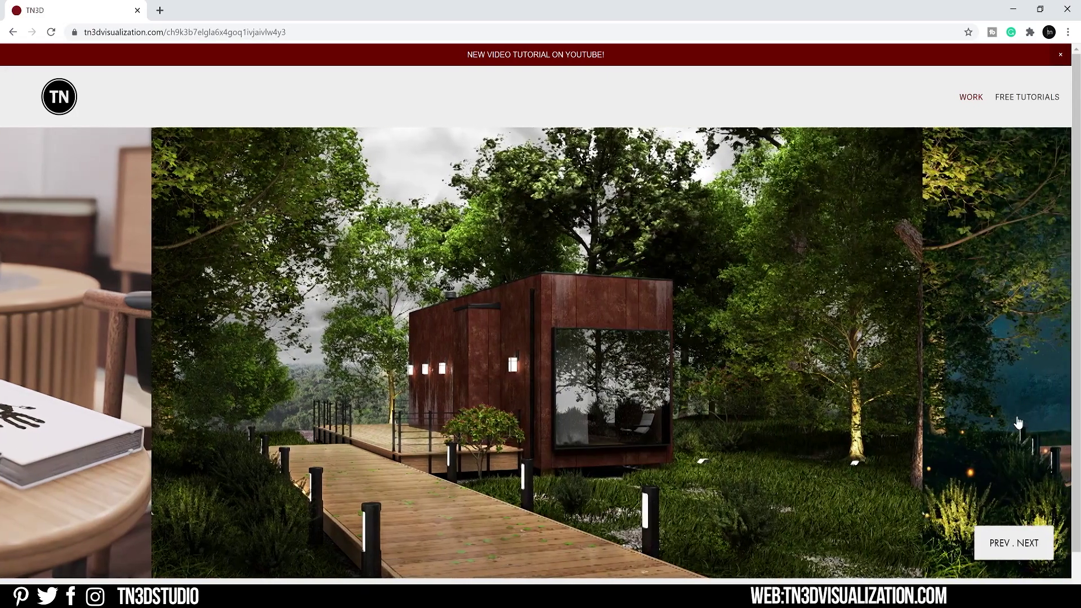
Open the studio's Instagram from the website footer, then the linktr.ee link in its bio.
scroll(50, 554, down, 1)
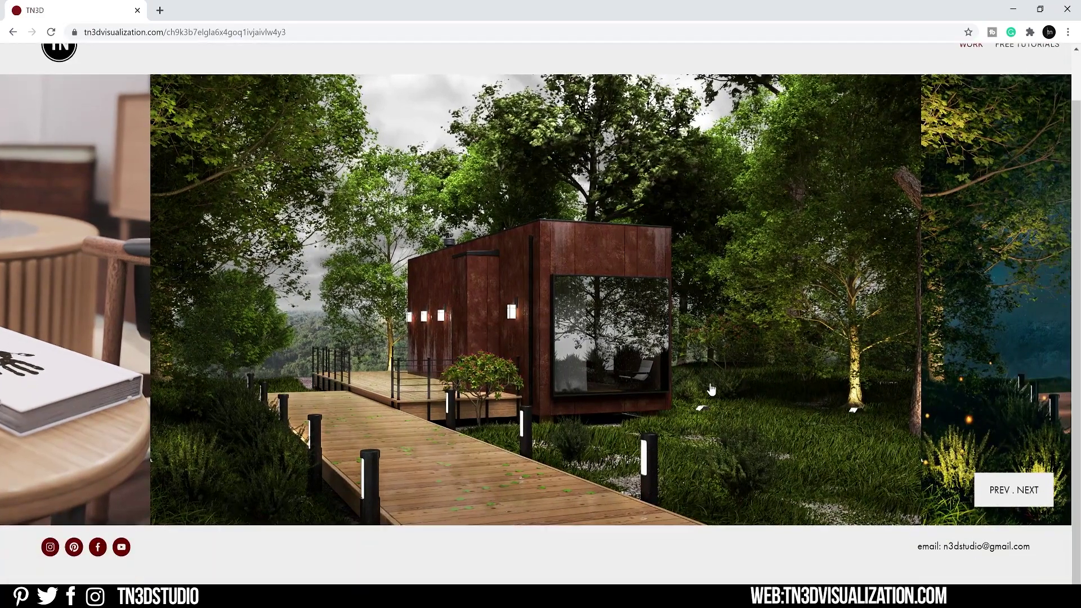
click(50, 547)
scroll(1071, 161, down, 8)
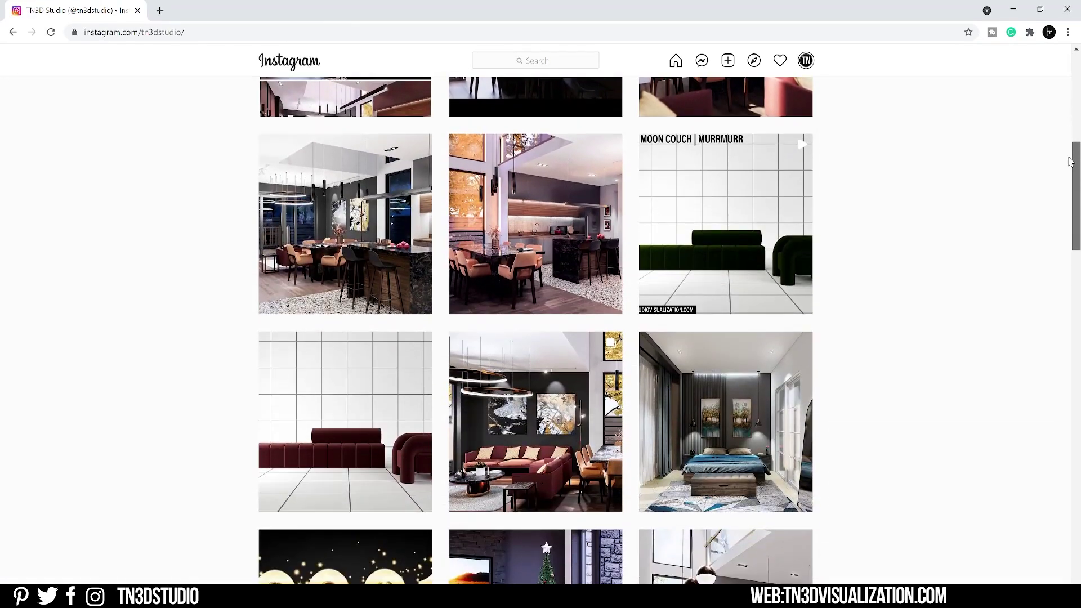
scroll(1070, 162, up, 10)
click(499, 227)
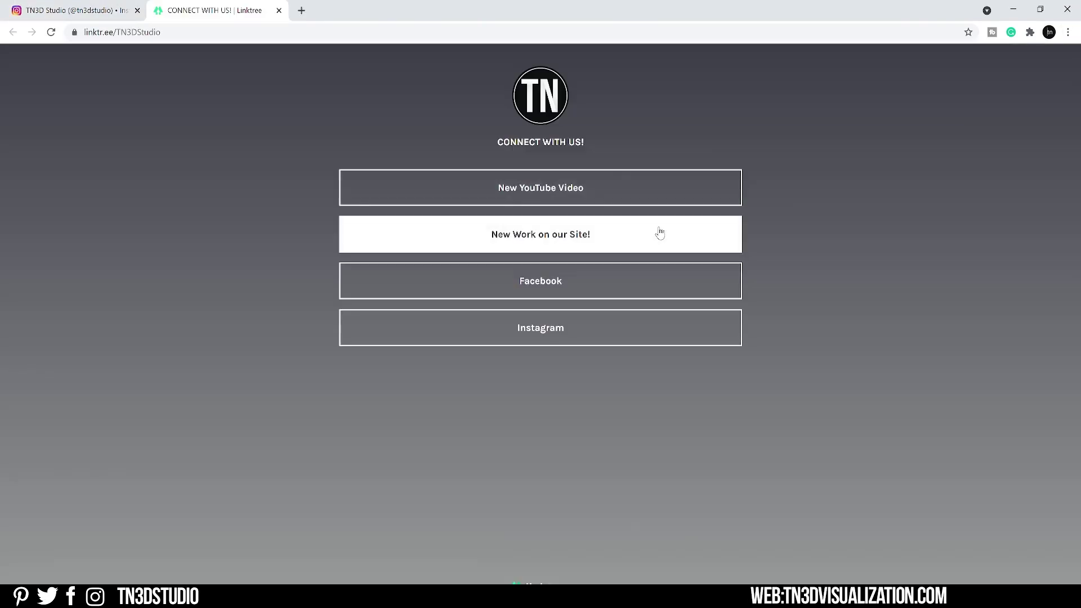